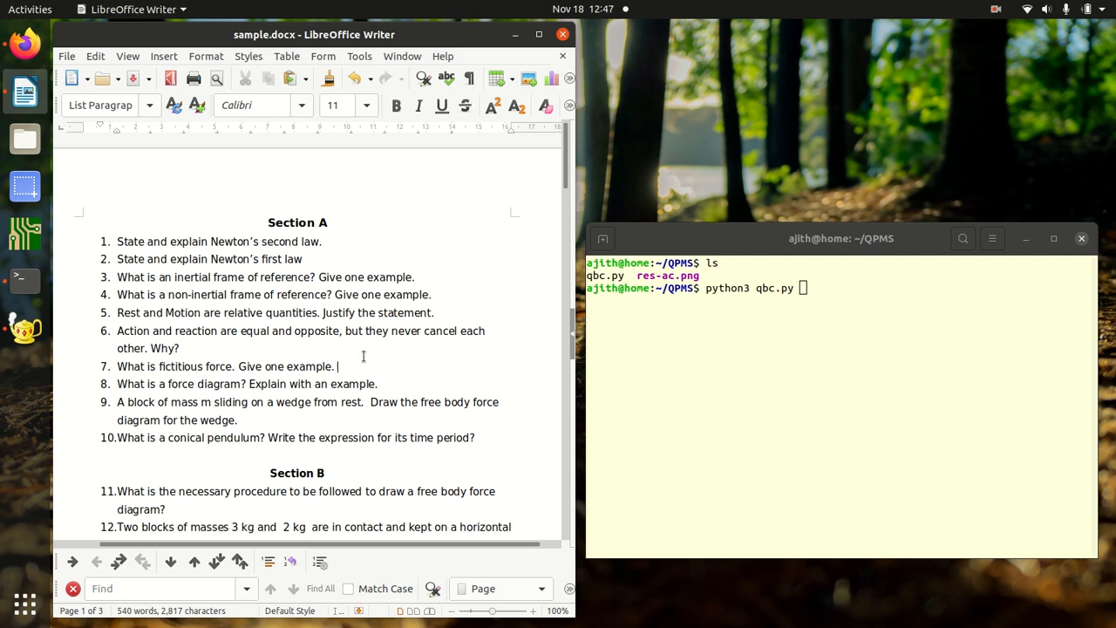
- Examine the Section A and Section B questions and the block diagram in sample.docx
scroll(321, 322, down, 2)
scroll(321, 323, up, 2)
drag(276, 225, 299, 225)
scroll(321, 447, down, 6)
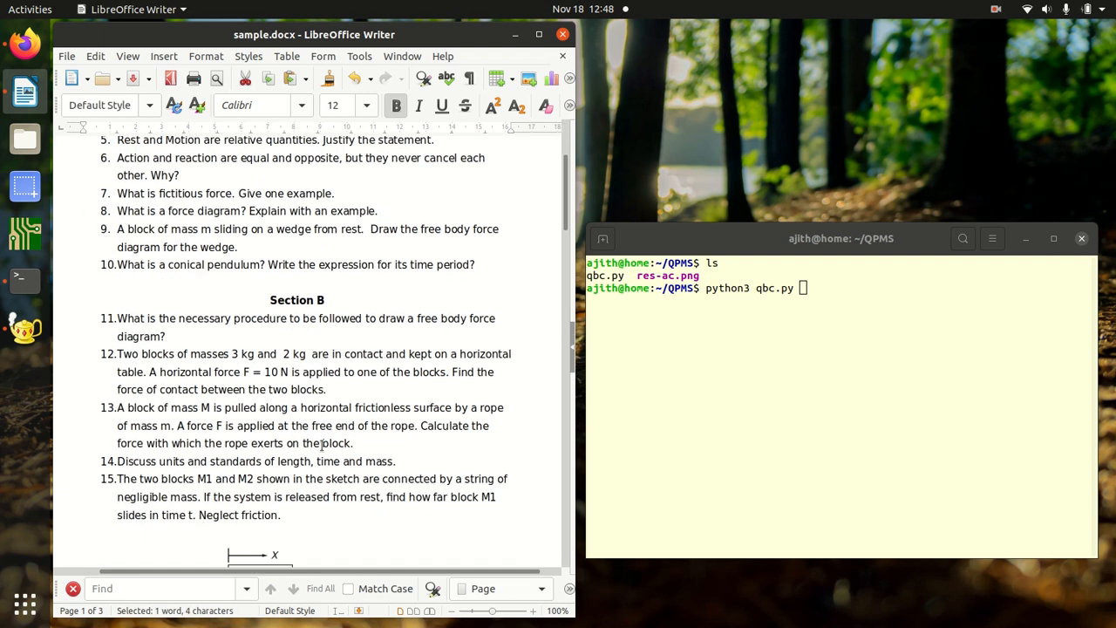
scroll(238, 406, up, 6)
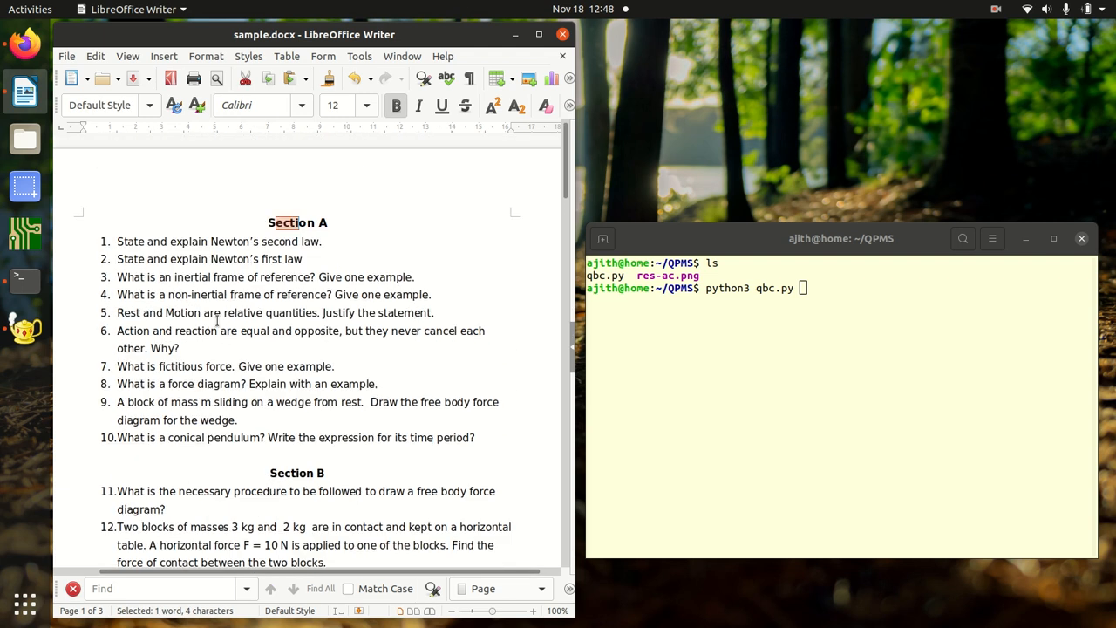
scroll(280, 361, down, 10)
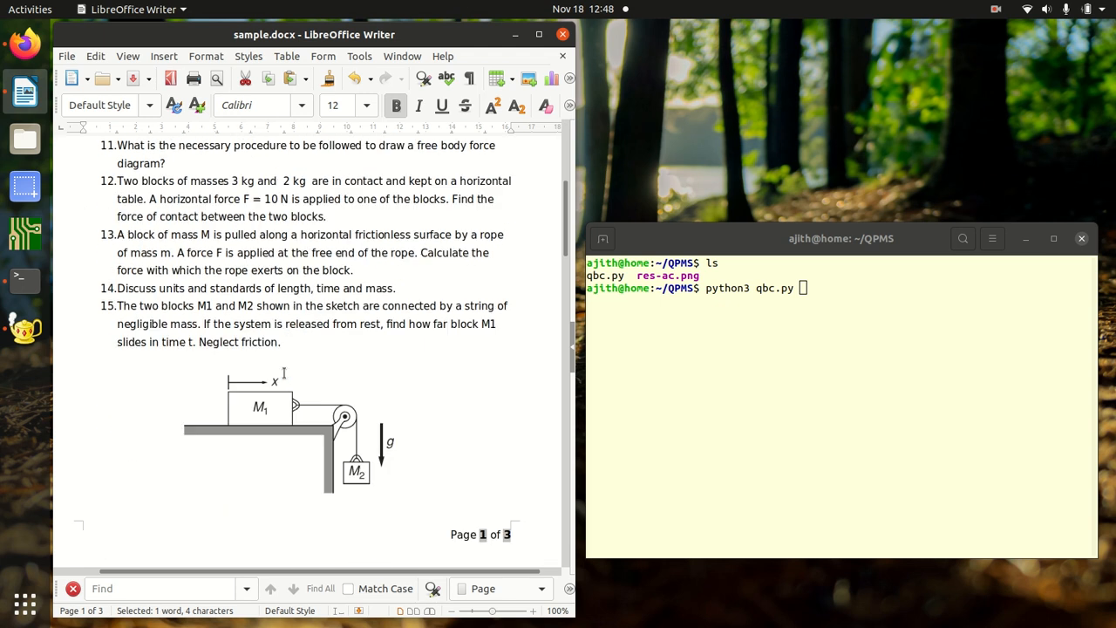
scroll(284, 379, up, 1)
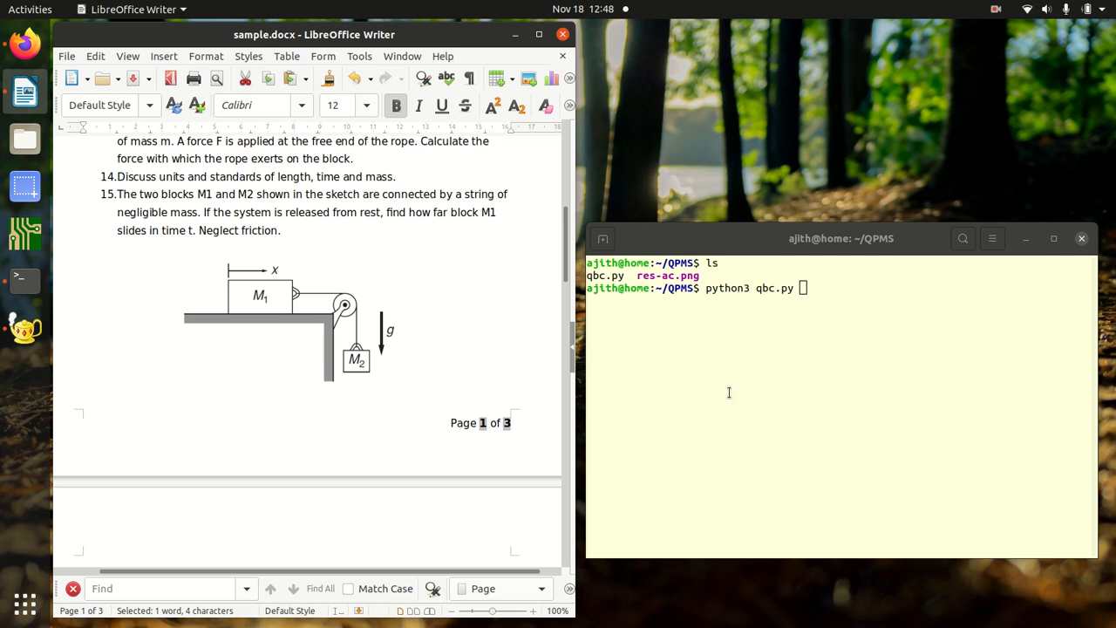
- Switch to the terminal, run python3 qbc.py and connect the editor program to the question bank
click(806, 329)
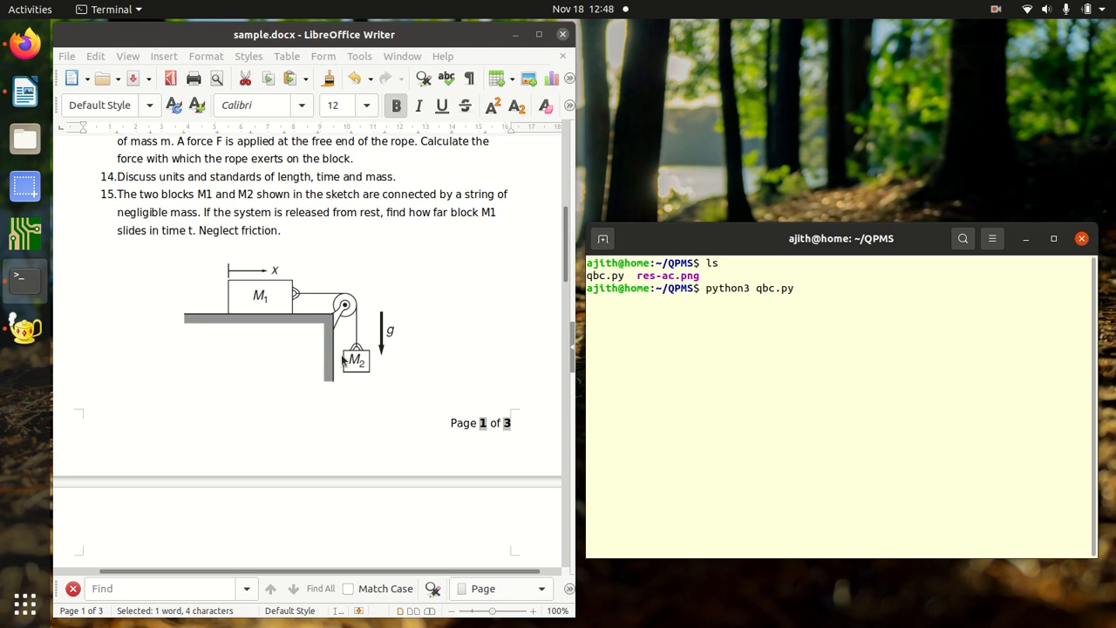
scroll(331, 351, down, 2)
scroll(336, 351, up, 15)
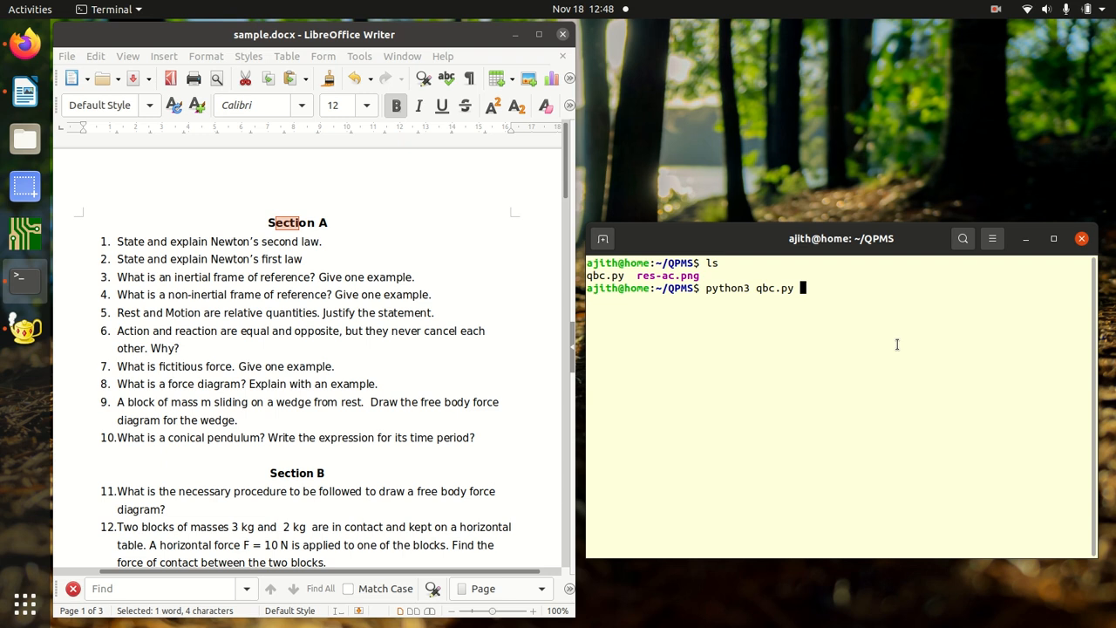
key(Return)
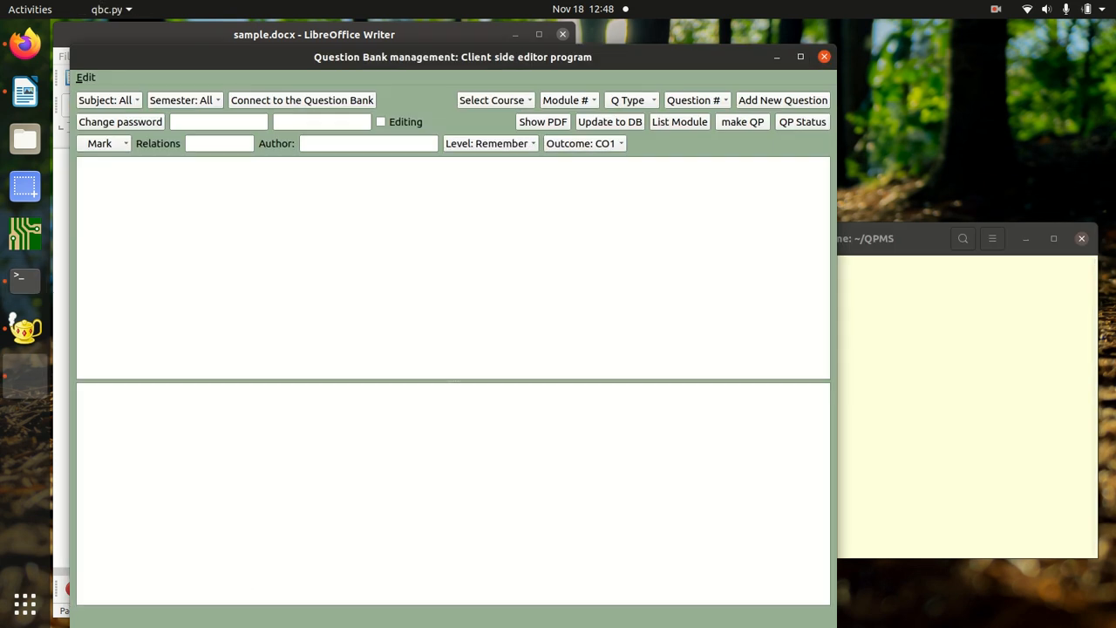
drag(495, 64, 765, 36)
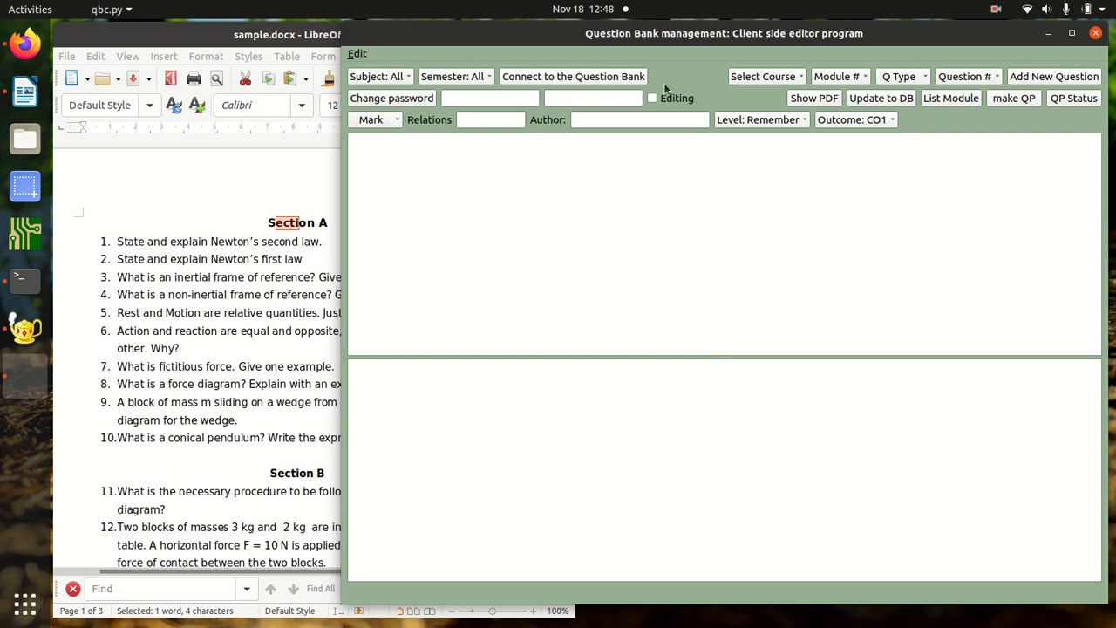
click(614, 78)
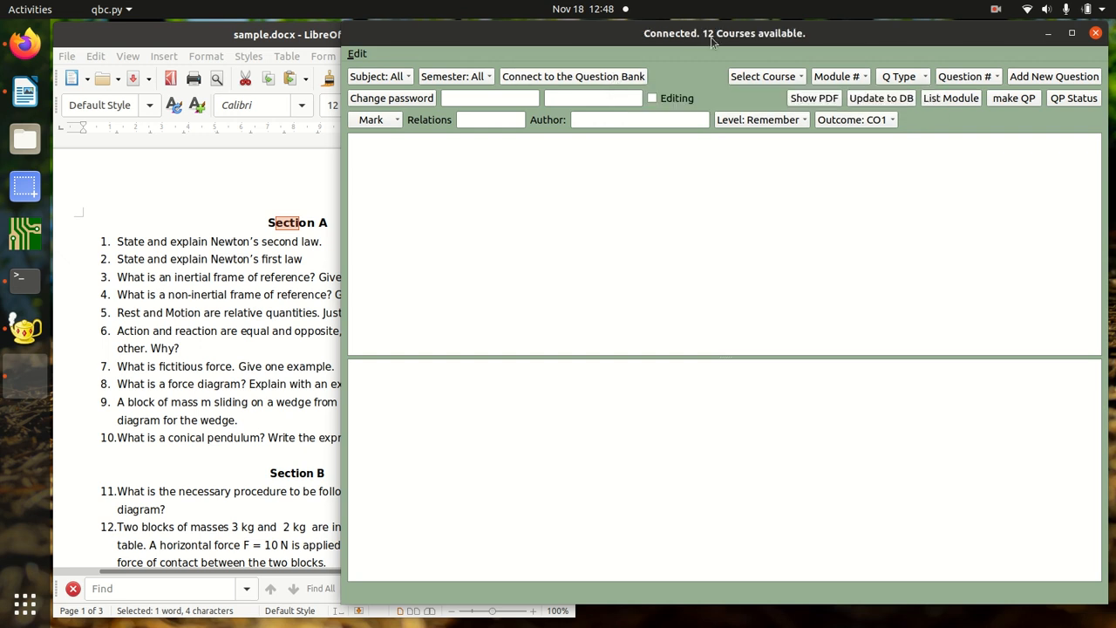
- Select the course Y2024AC_PHY1CJ101 and unlock its database with the course password
click(777, 79)
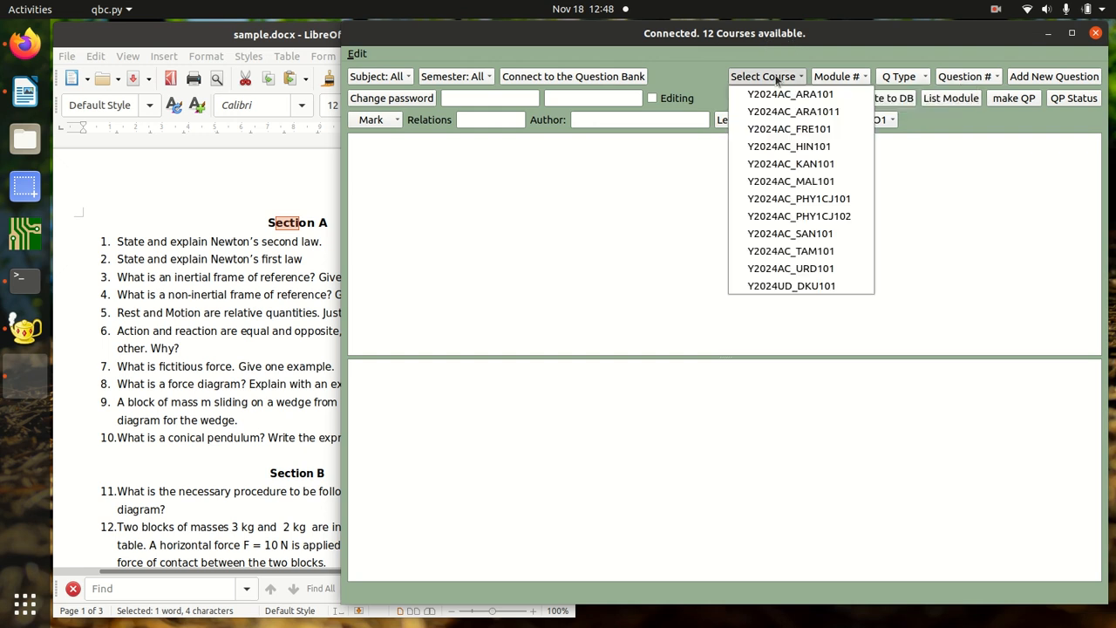
click(824, 200)
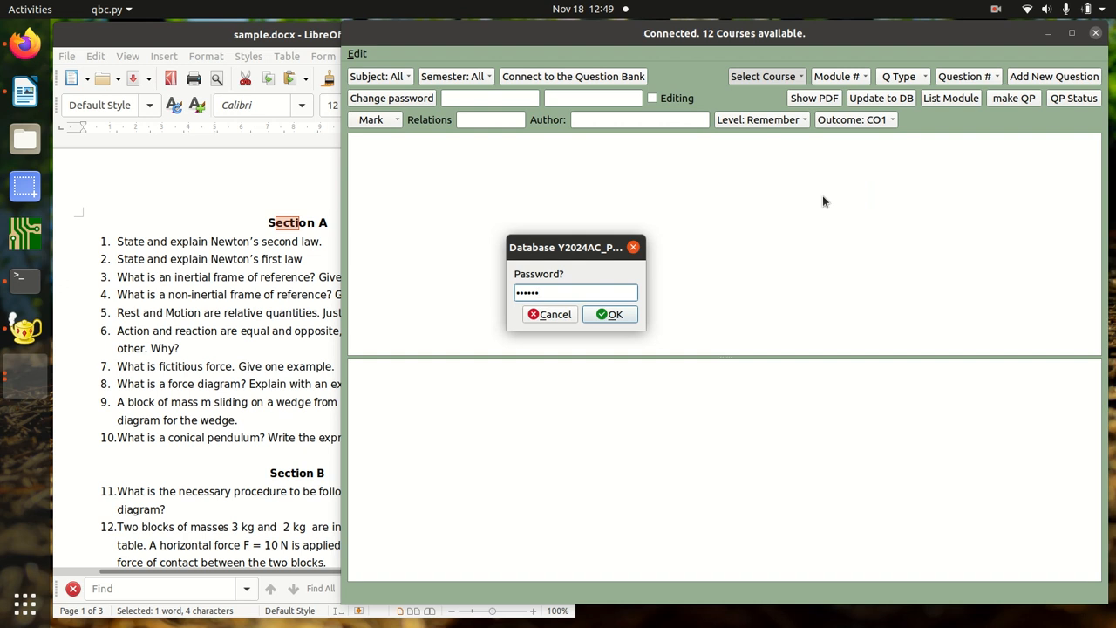
click(613, 315)
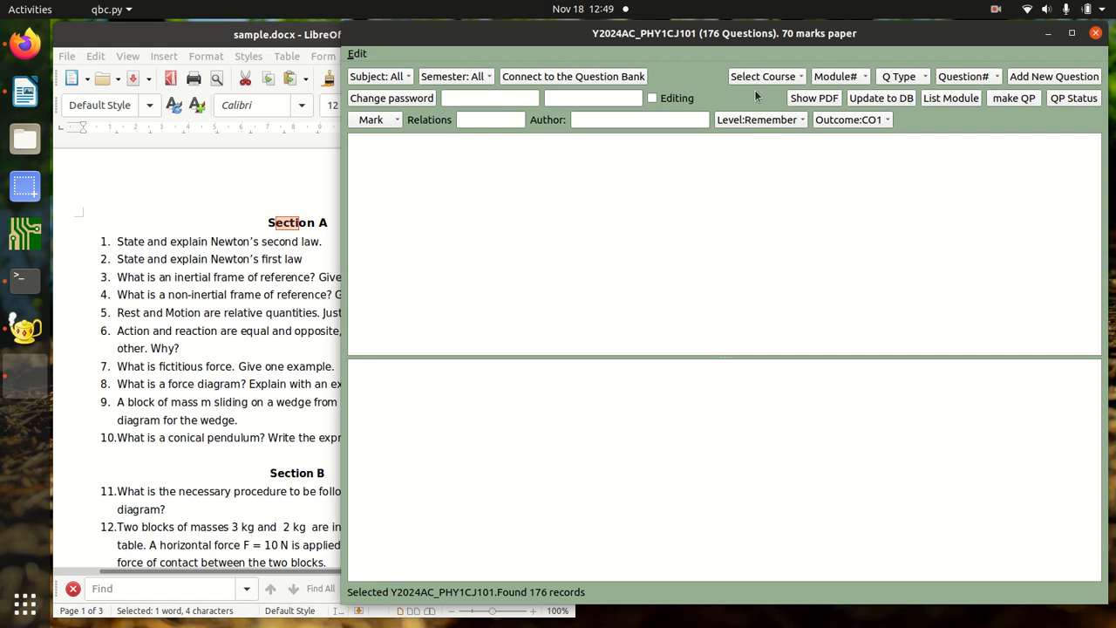
- Load question 10 of A type from Module 1 for editing
click(479, 96)
click(569, 101)
click(824, 78)
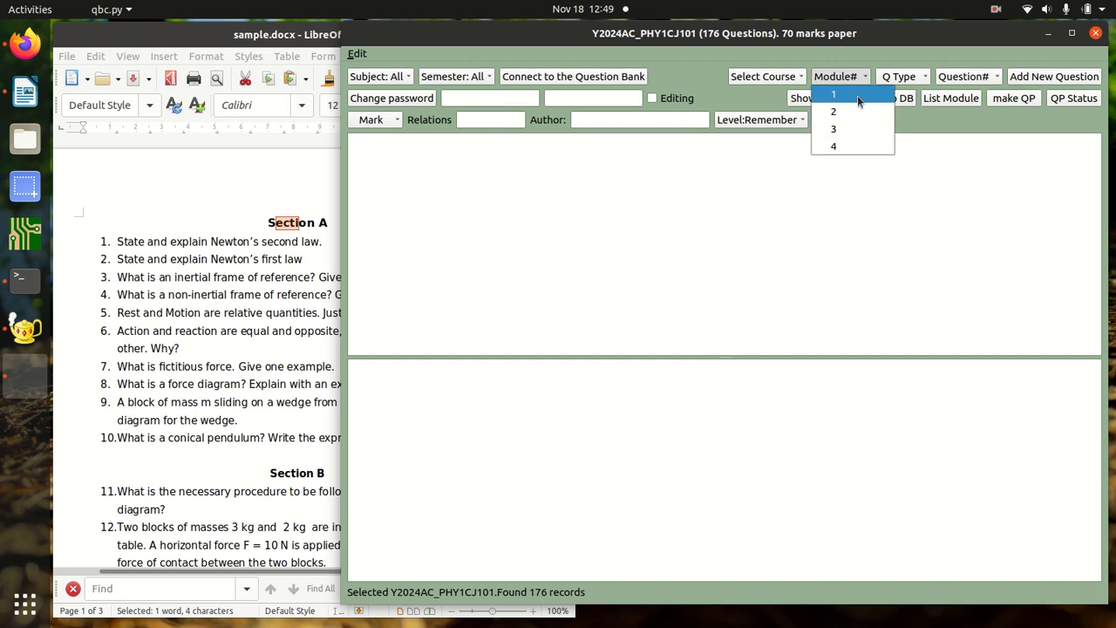
click(857, 97)
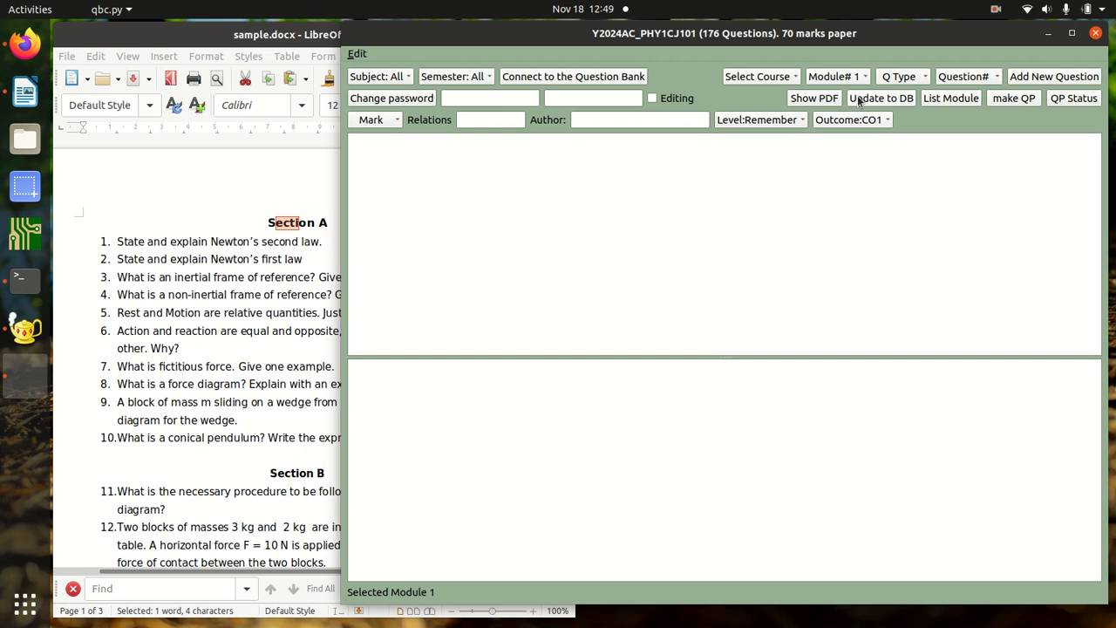
click(900, 77)
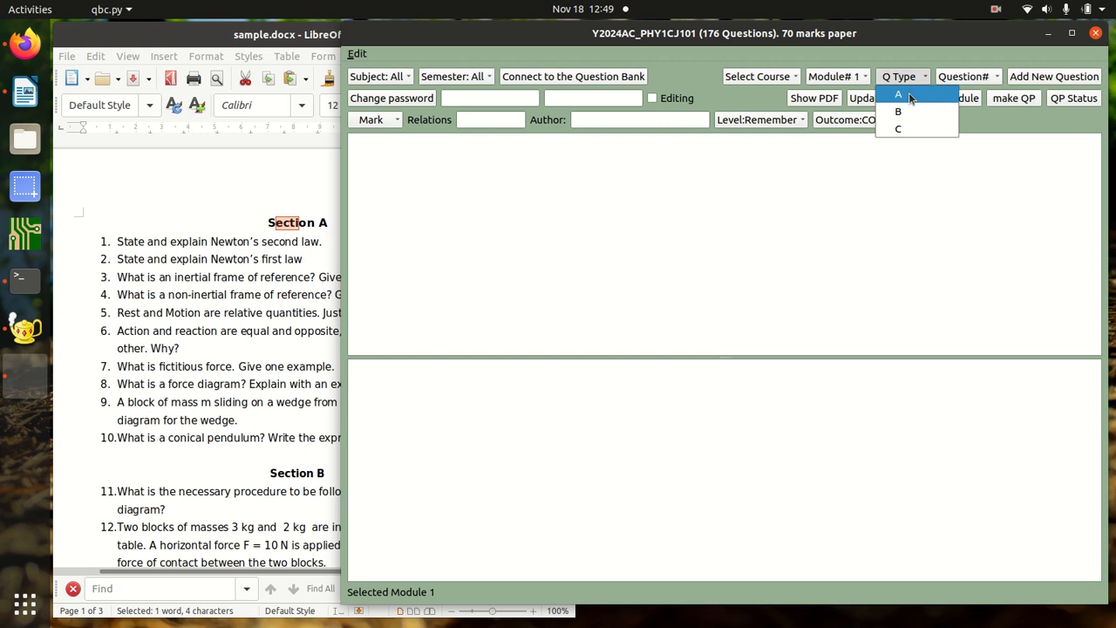
click(908, 96)
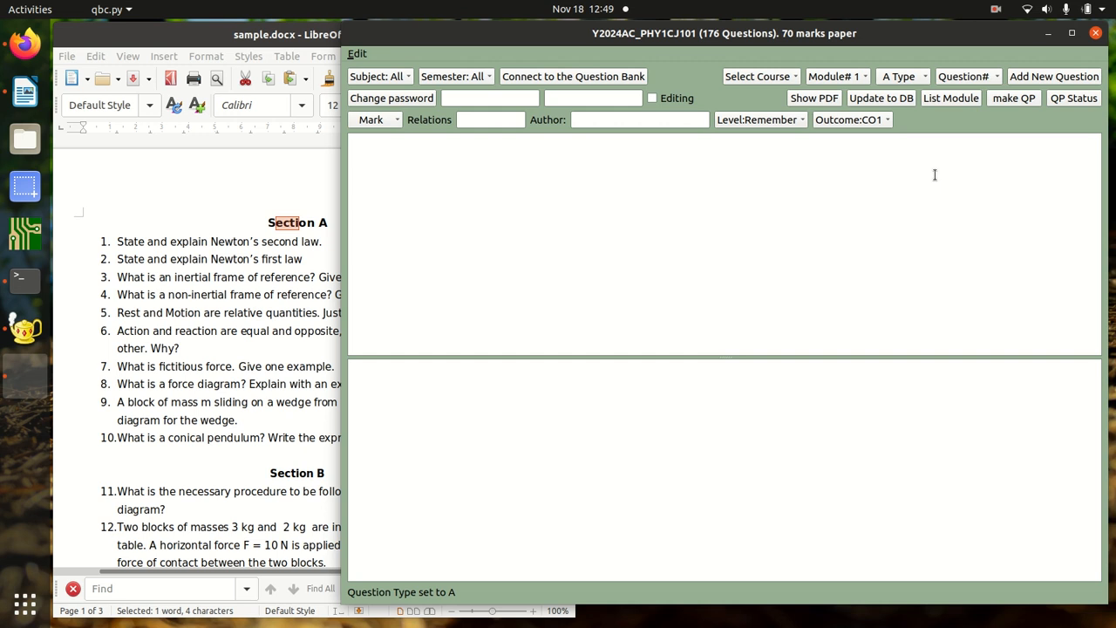
click(962, 78)
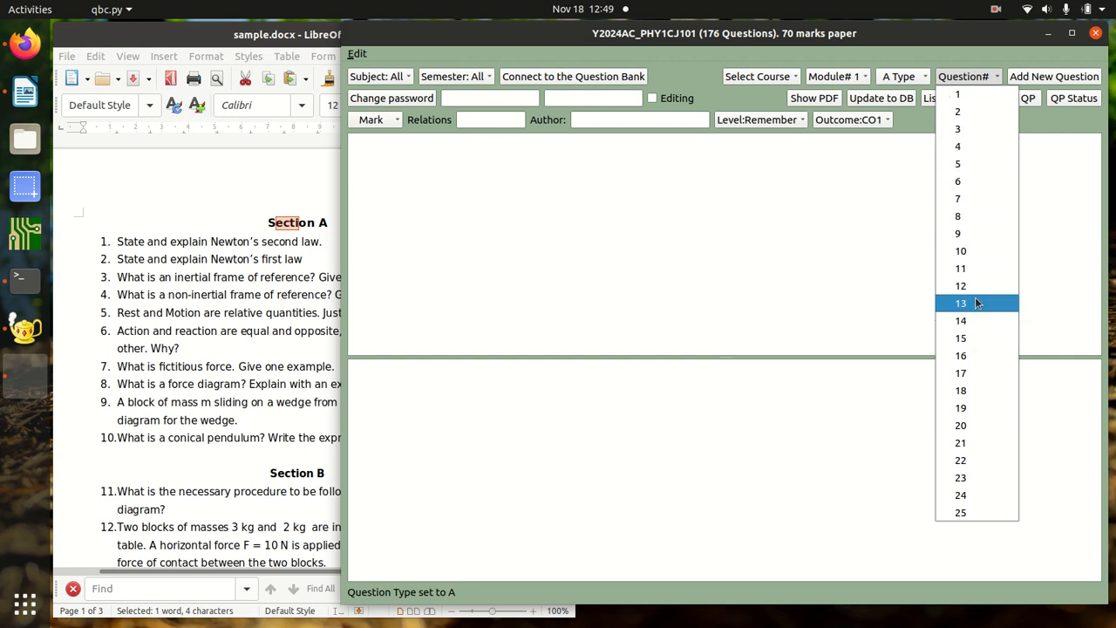
click(968, 251)
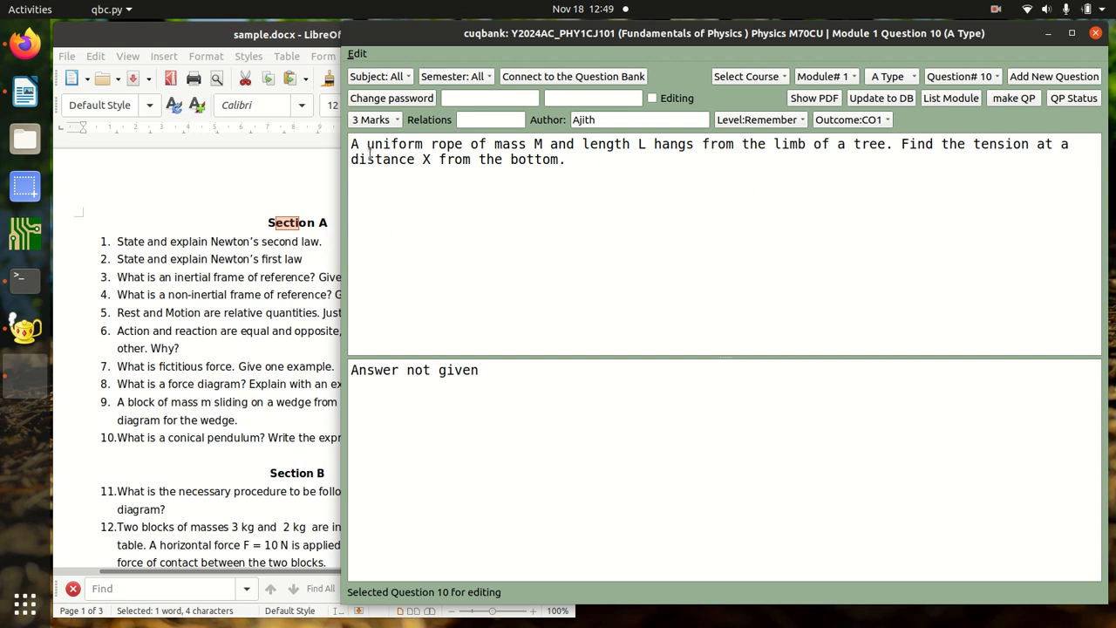
- Set the question's mark to 3 and review its relations, author, level and outcome settings
click(376, 125)
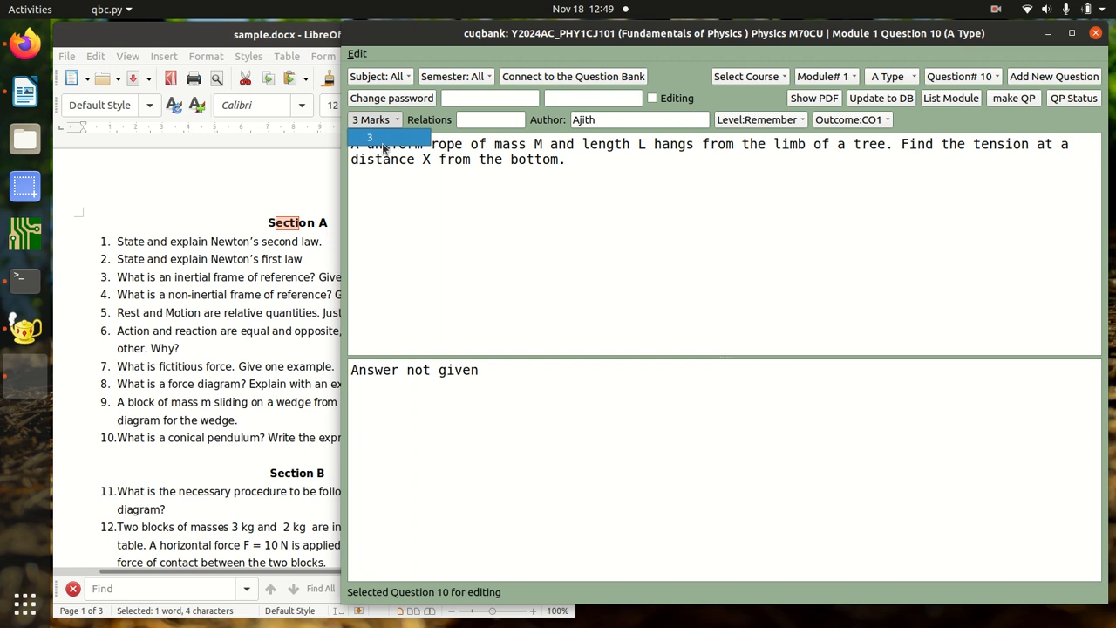
click(383, 143)
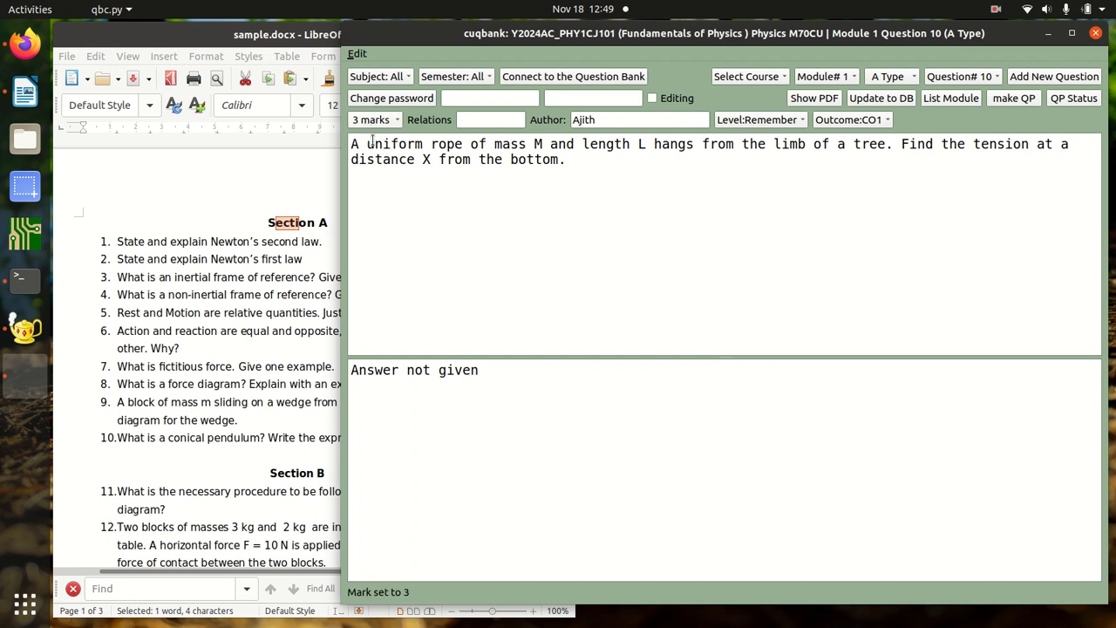
click(476, 121)
click(605, 124)
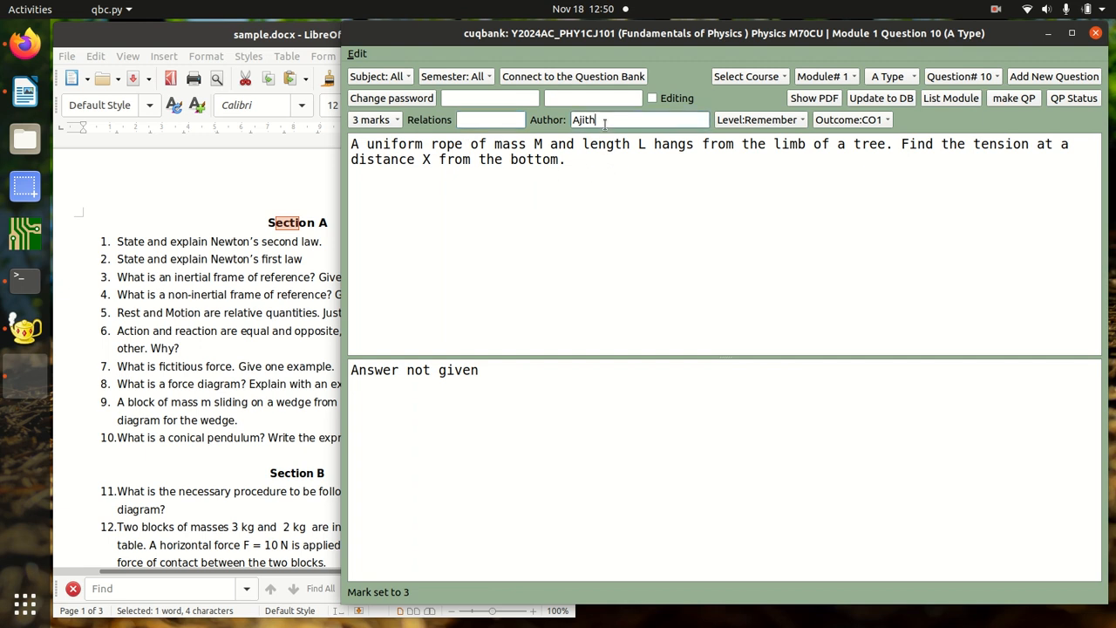
click(764, 124)
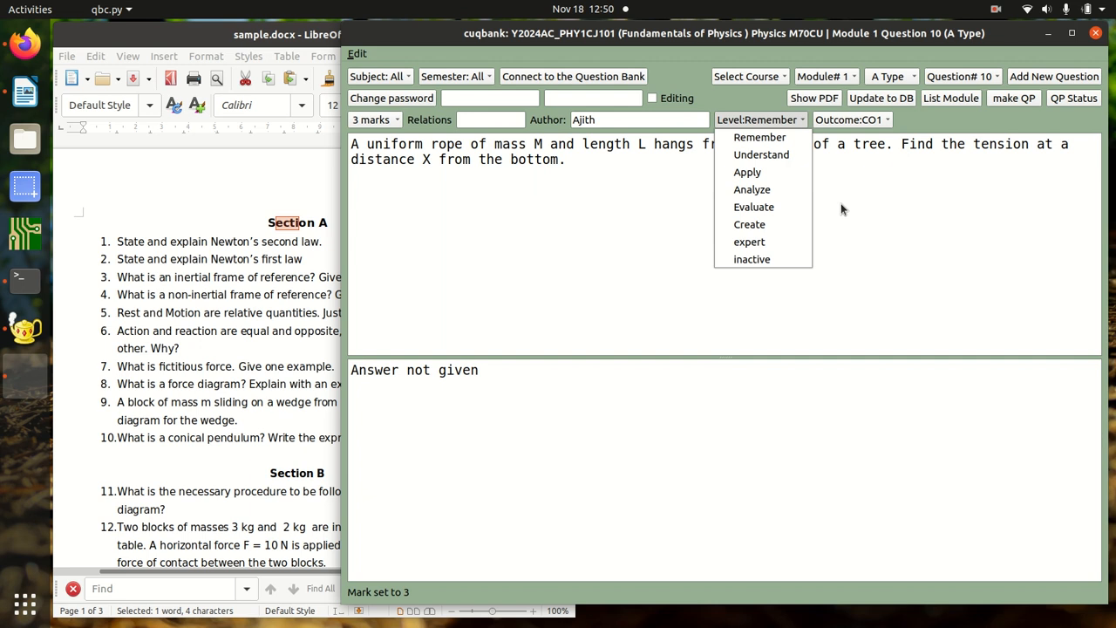
click(865, 237)
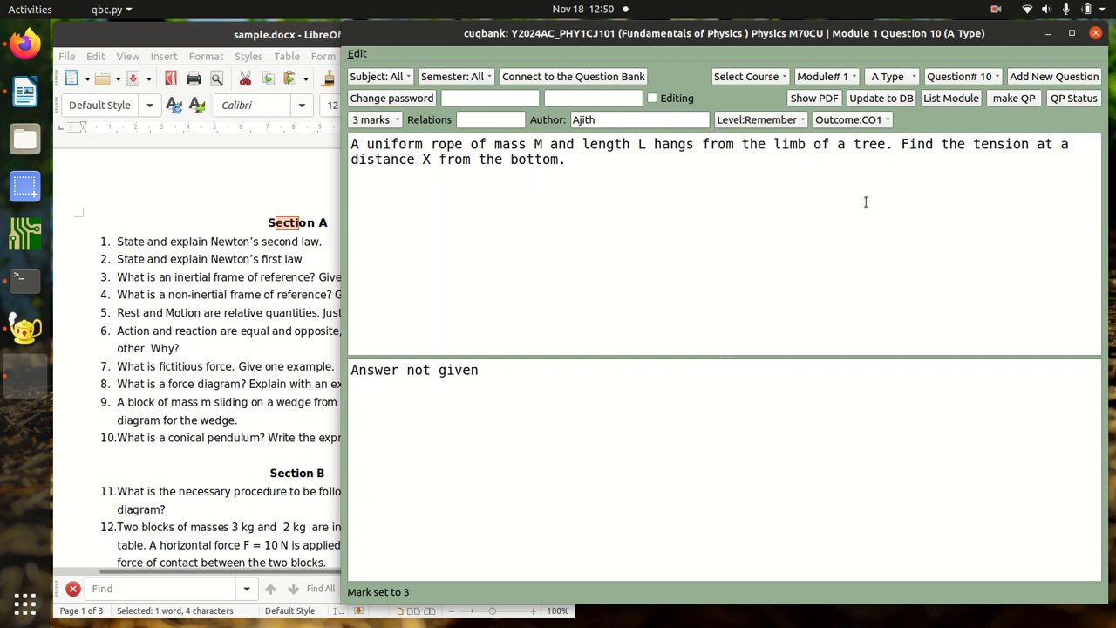
click(847, 122)
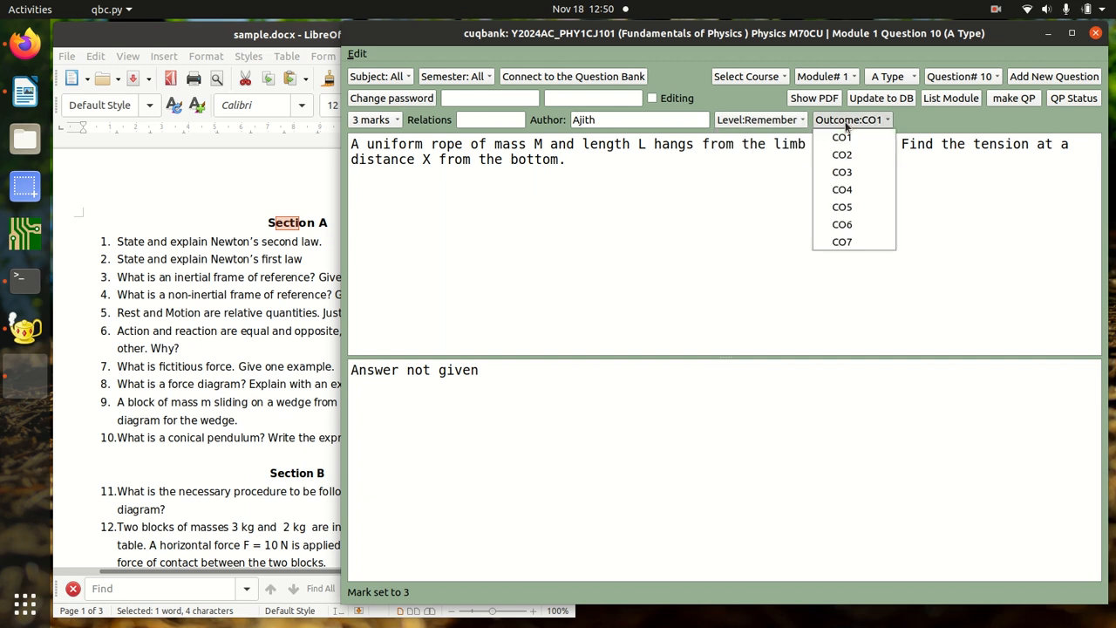
click(921, 193)
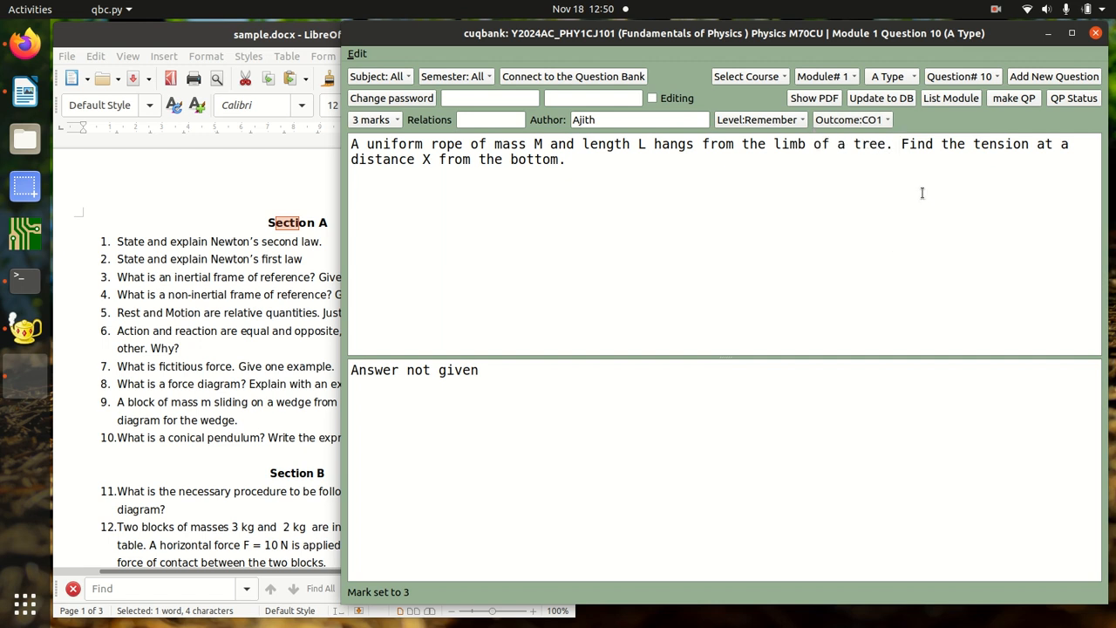
- Add the word "changed" on a separate line below the question text and preview the question as a PDF
click(599, 159)
text(changed)
click(814, 103)
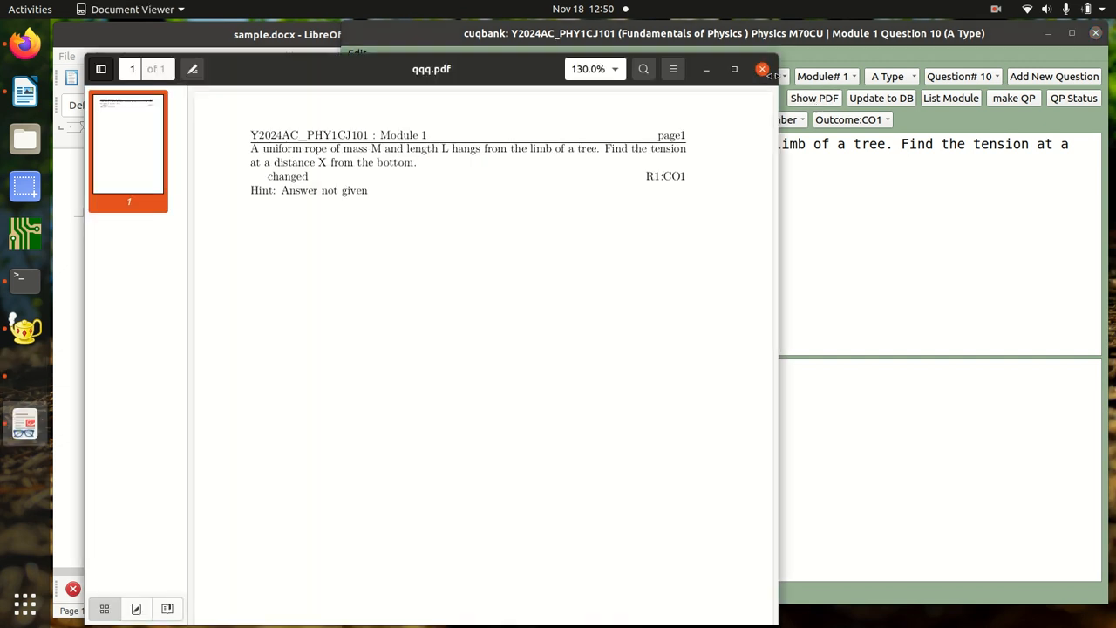
drag(480, 80, 673, 143)
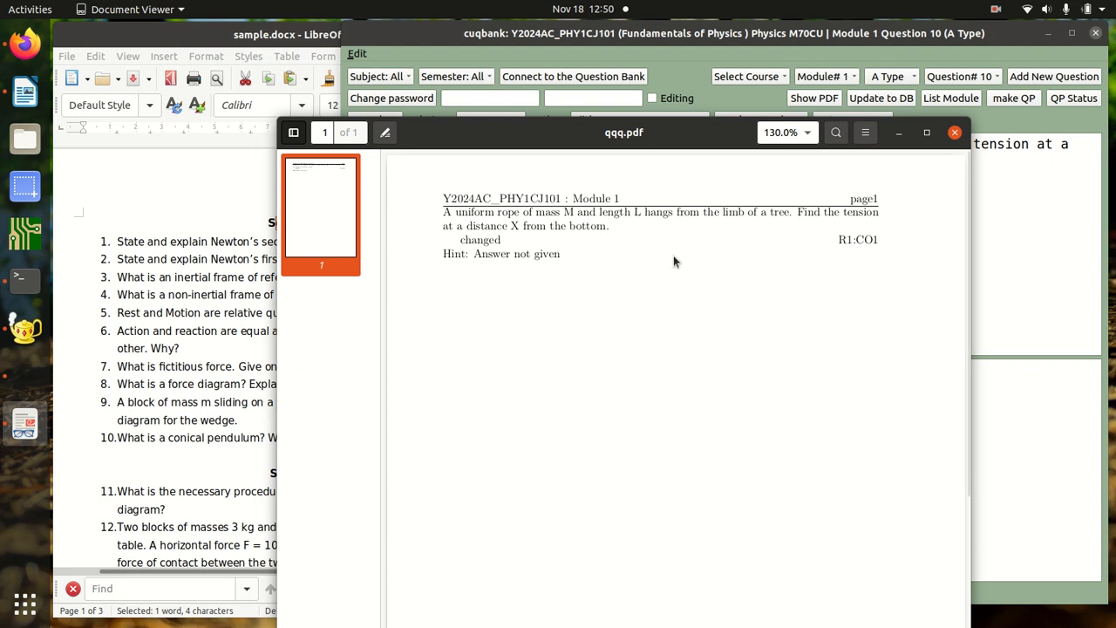
click(954, 133)
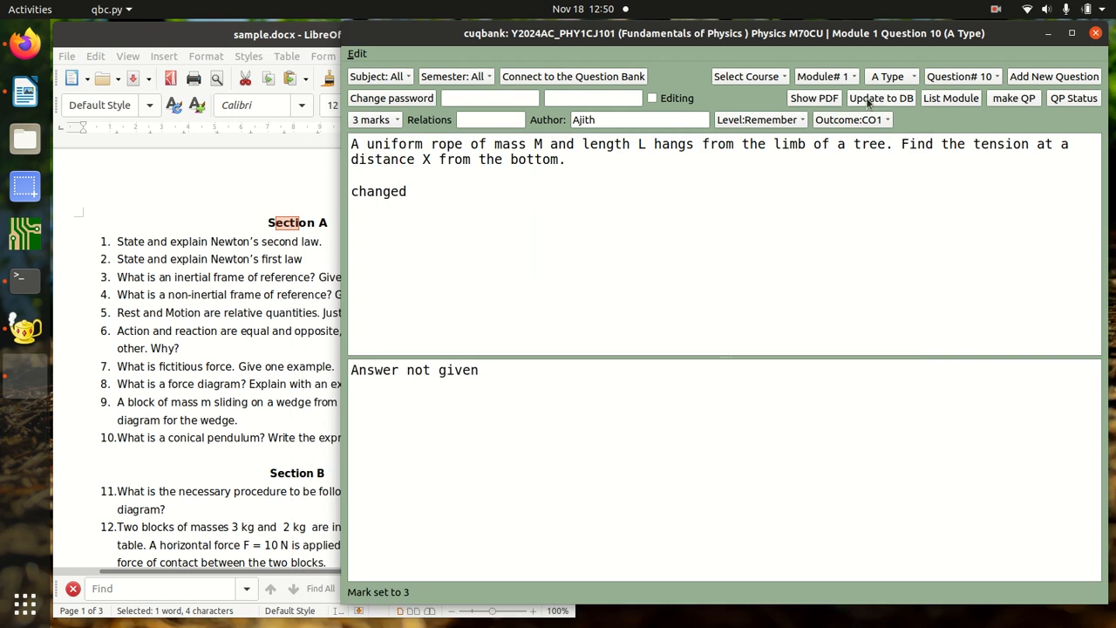
- Write the edited question 10 to the remote database and load question 1
click(875, 101)
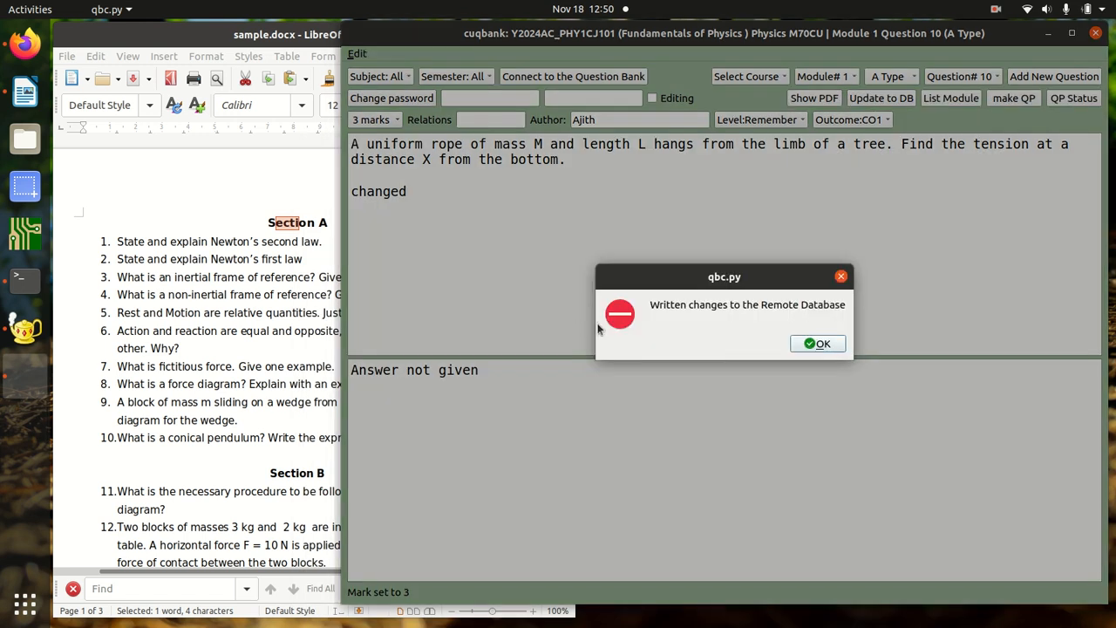
click(817, 344)
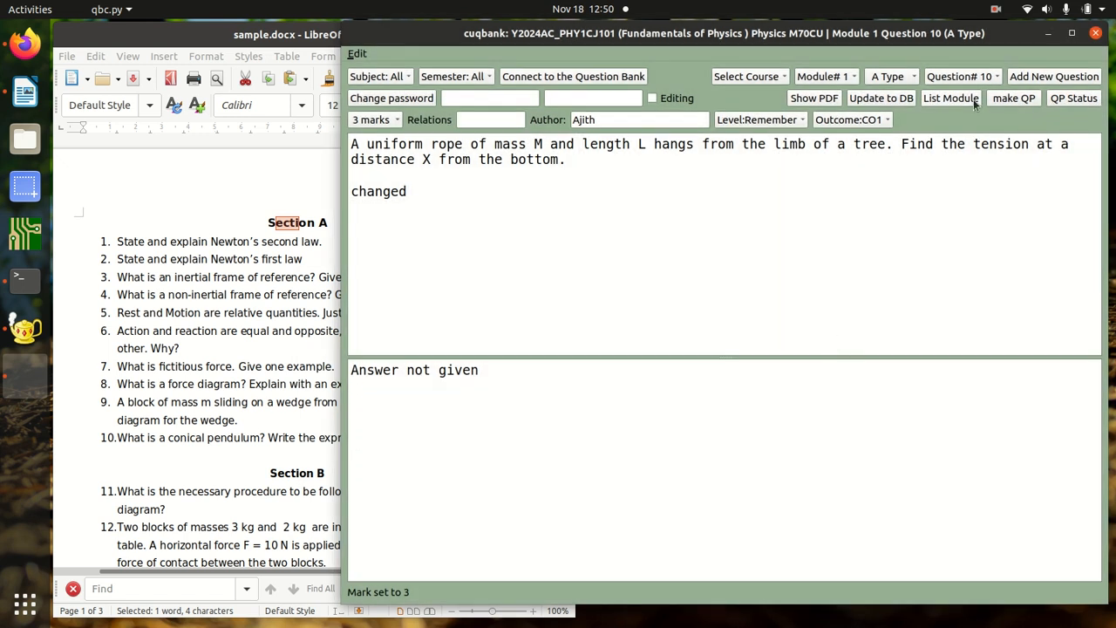
click(974, 79)
click(968, 93)
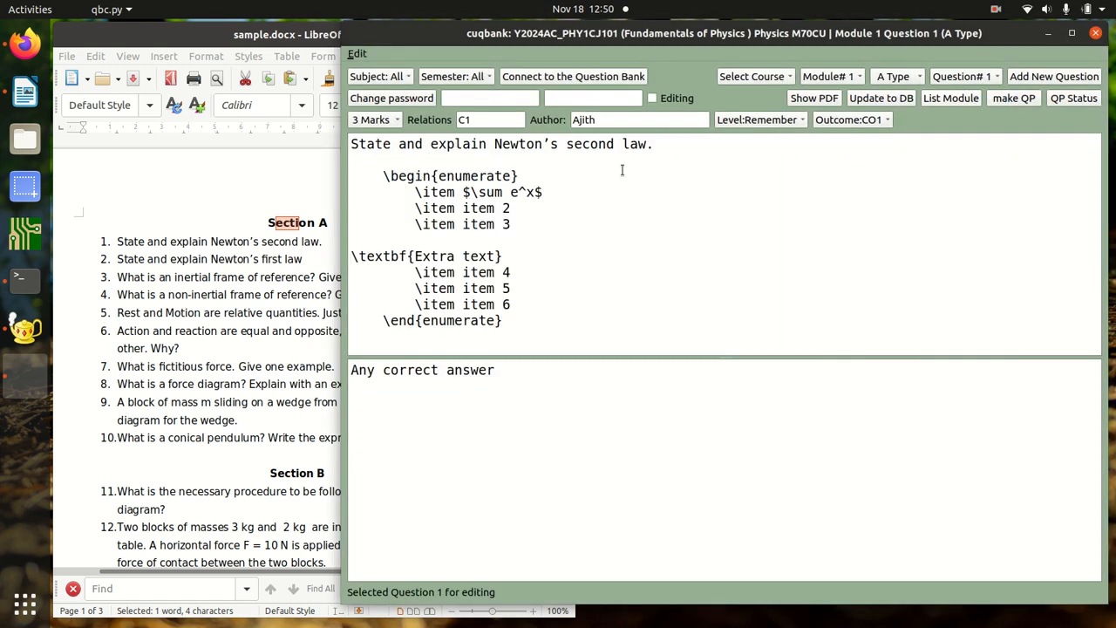
- Reload question 10, delete the added word "changed" and update the question in the database
click(949, 80)
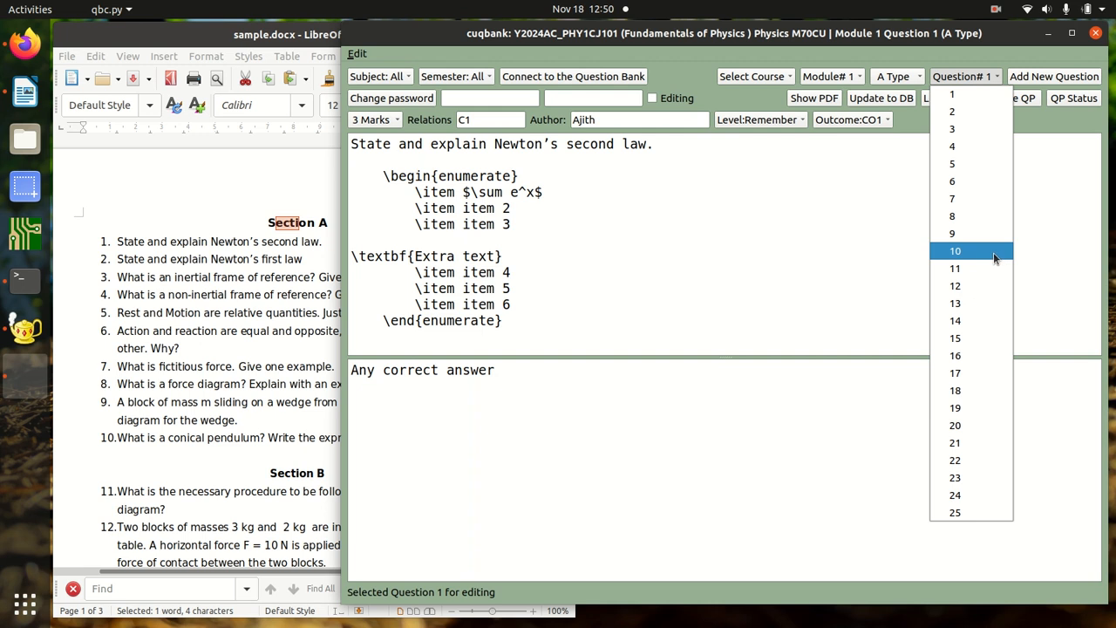
click(956, 251)
drag(428, 190, 292, 190)
key(BackSpace)
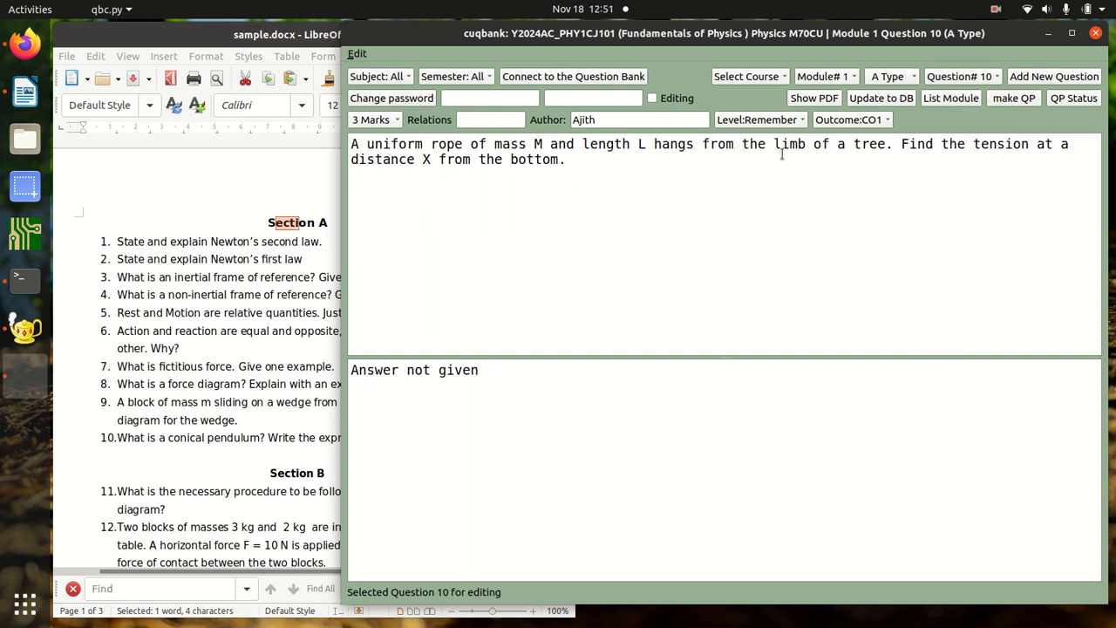
click(882, 101)
click(822, 344)
- Create a new A-type question in Module 1 and confirm its creation
click(983, 79)
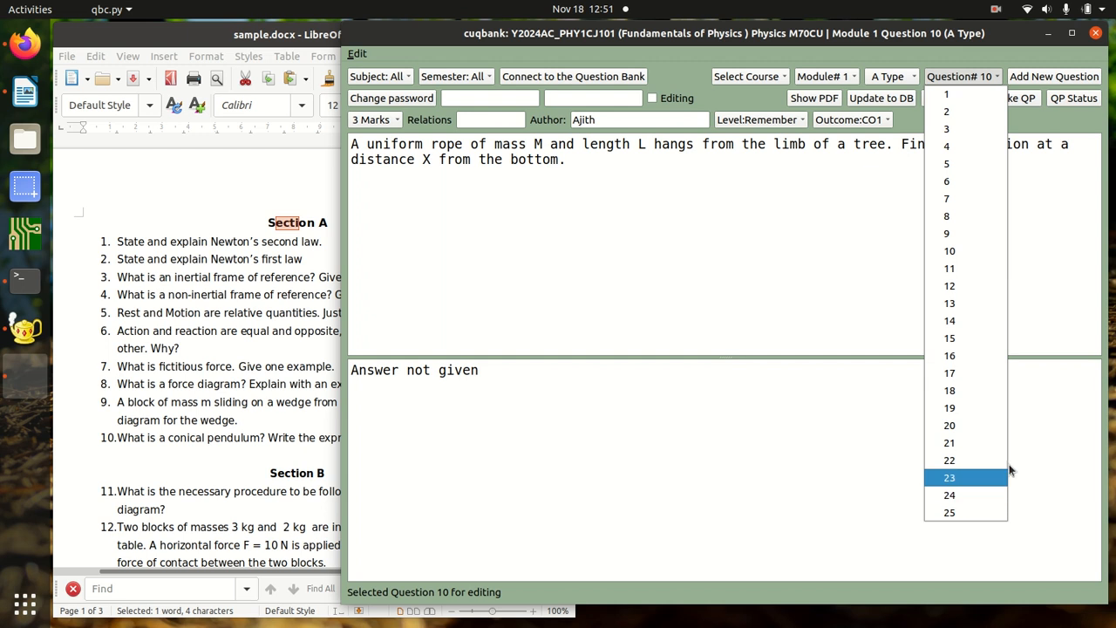
click(1042, 284)
click(1054, 78)
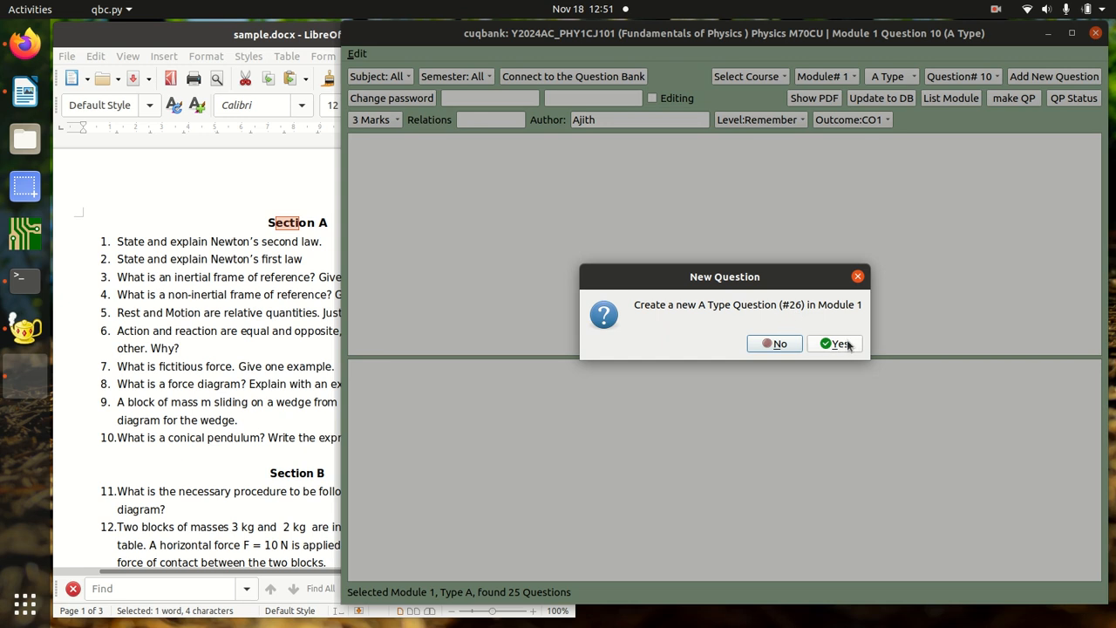
click(839, 344)
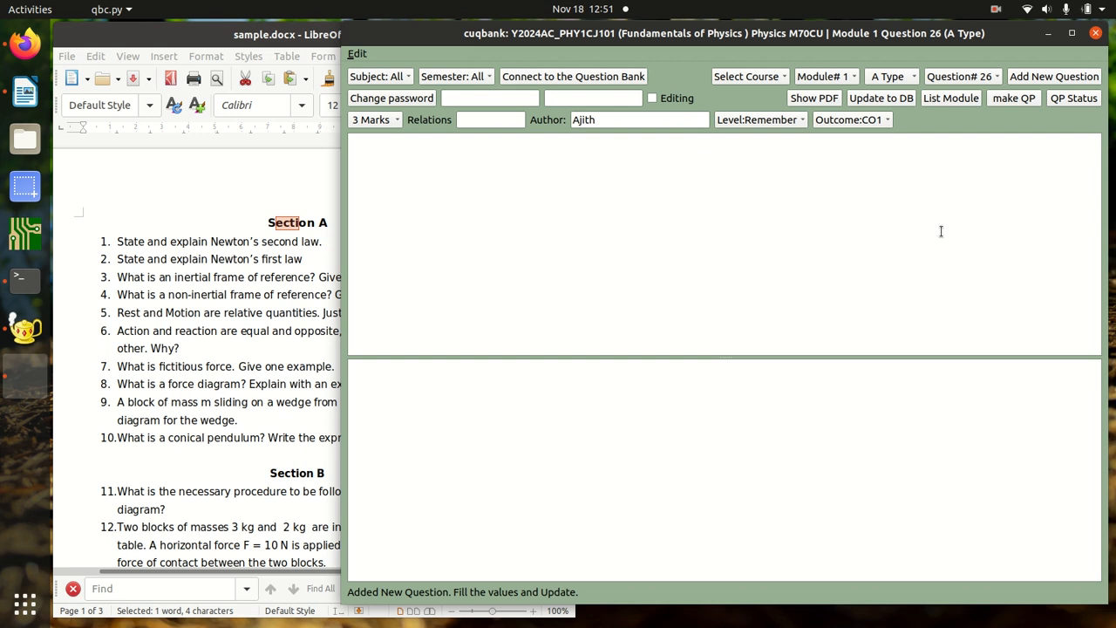
- Set the new question's mark to 3, its level to Understand and its outcome to CO3
click(624, 119)
click(374, 124)
click(406, 154)
click(789, 124)
click(850, 140)
click(848, 120)
click(769, 125)
click(770, 123)
click(759, 152)
click(850, 123)
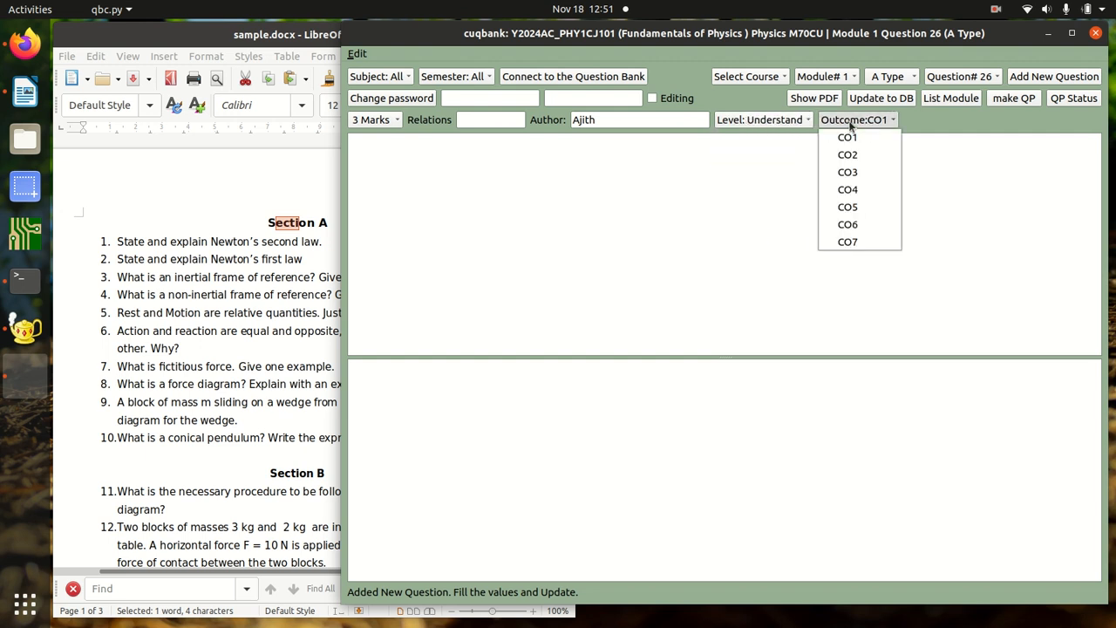
click(857, 171)
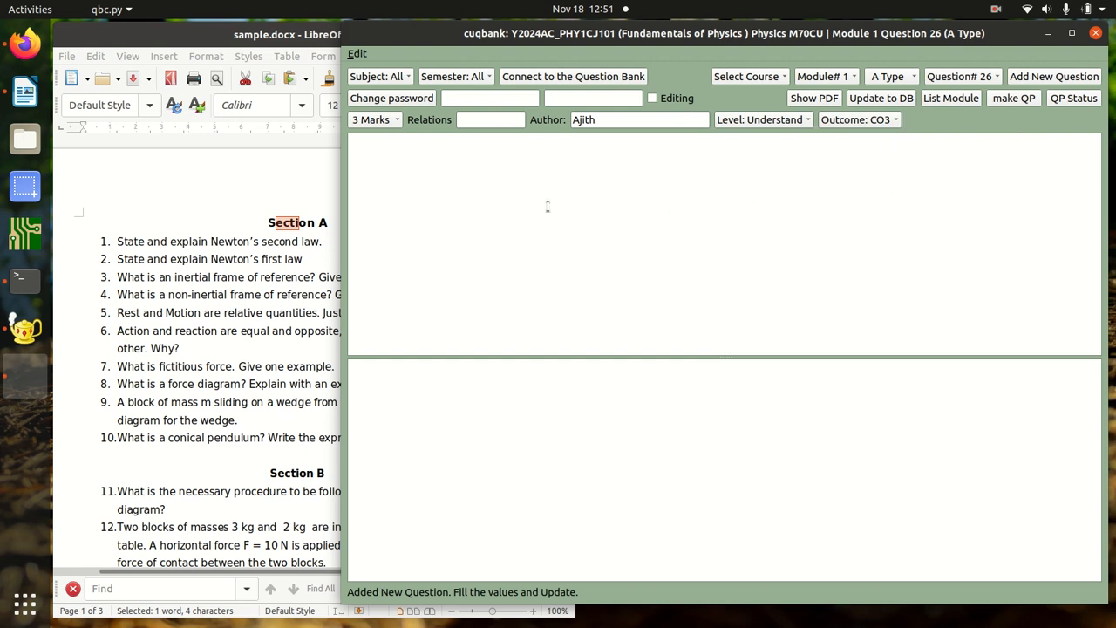
- Copy "State and explain Newton's second law." from Section A of sample.docx into the new question's text
click(262, 270)
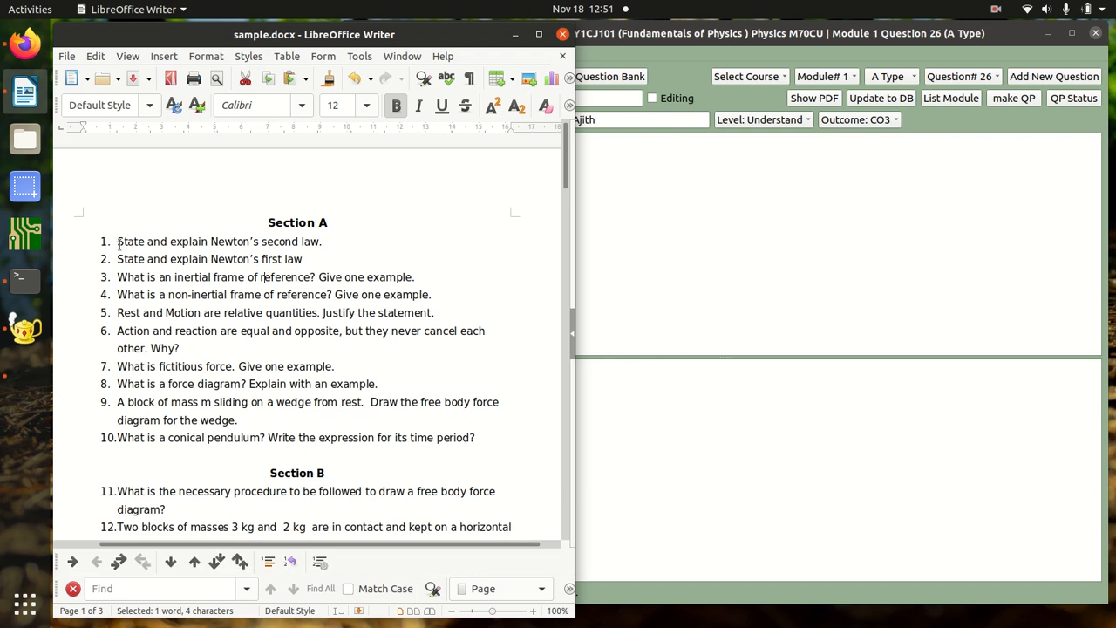
drag(116, 241, 322, 242)
key(ctrl+c)
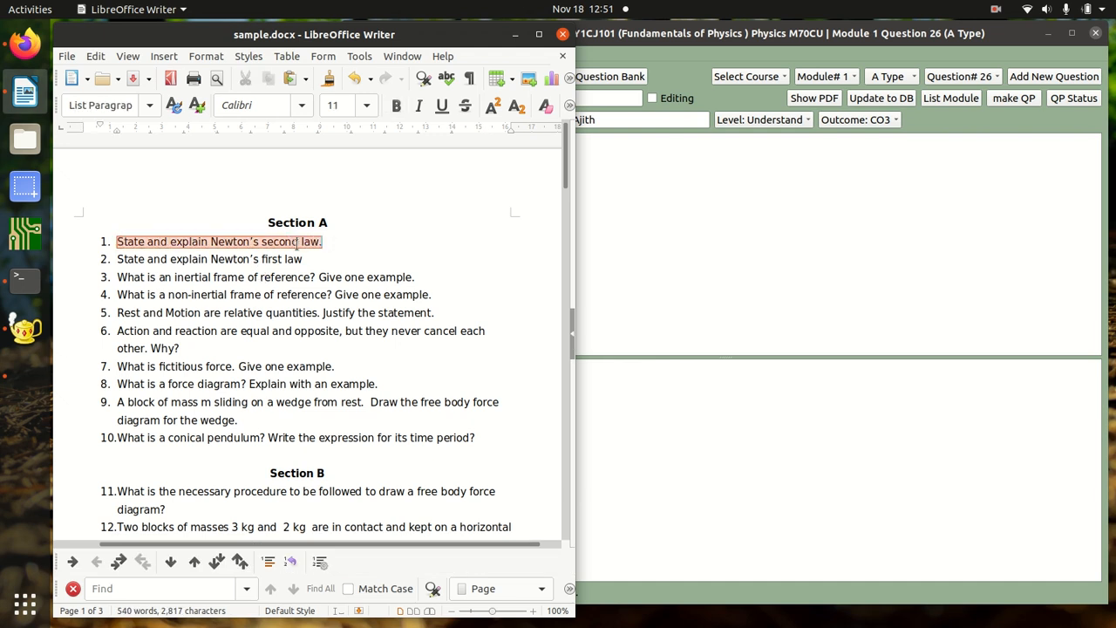
right_click(296, 246)
click(358, 274)
click(613, 224)
right_click(612, 224)
click(688, 307)
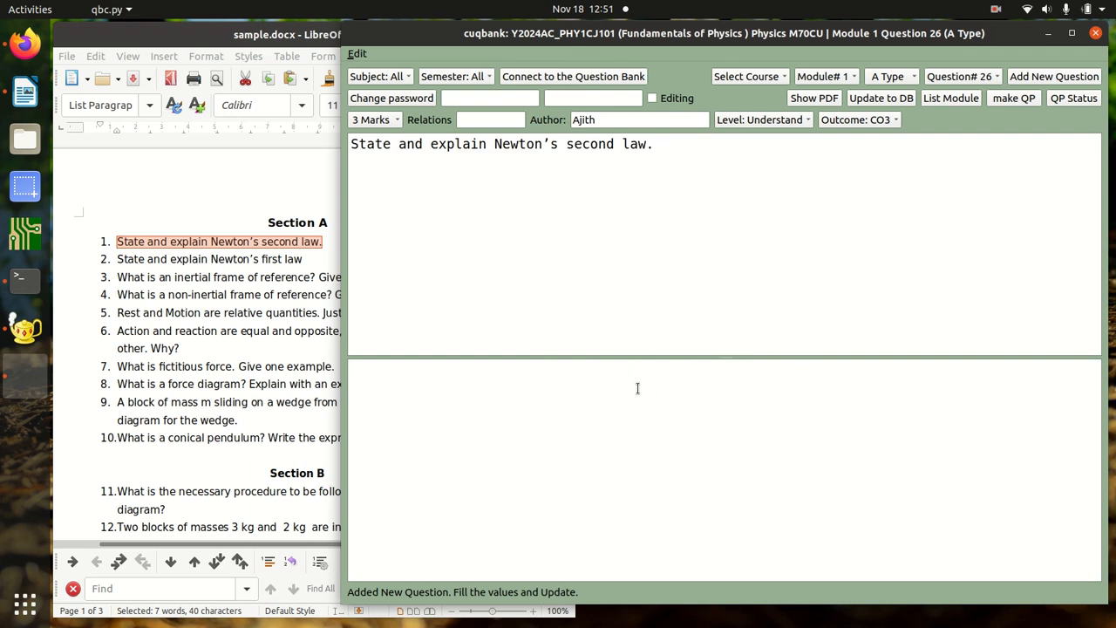
- Enter the answer "refer to book X chapter y" and update the new question in the remote database
text(refer to book )
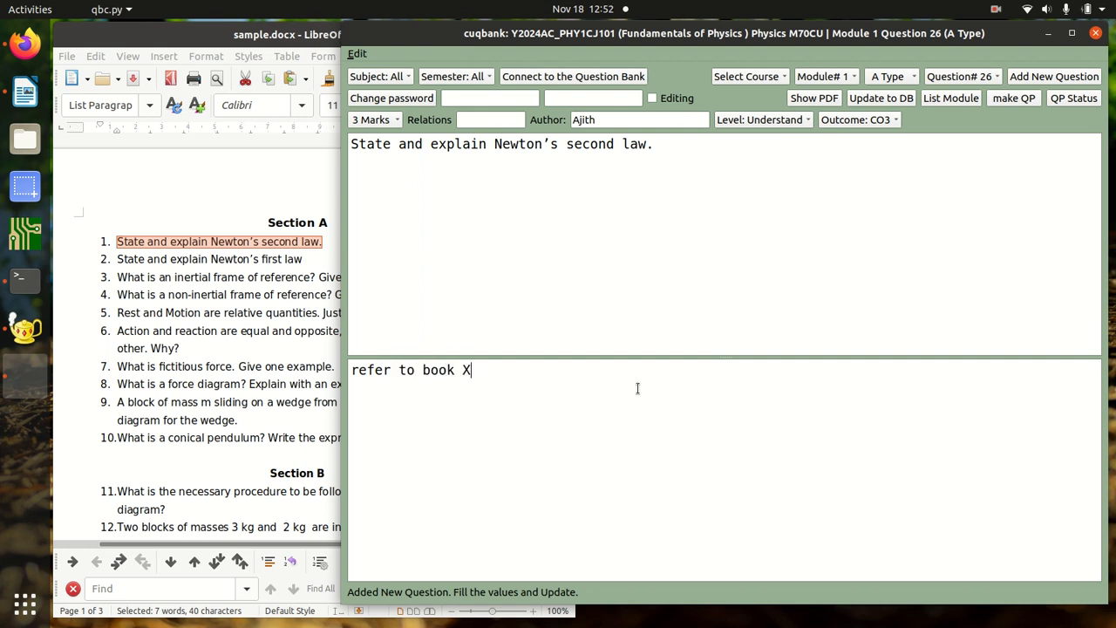
text(X chapter y)
click(898, 102)
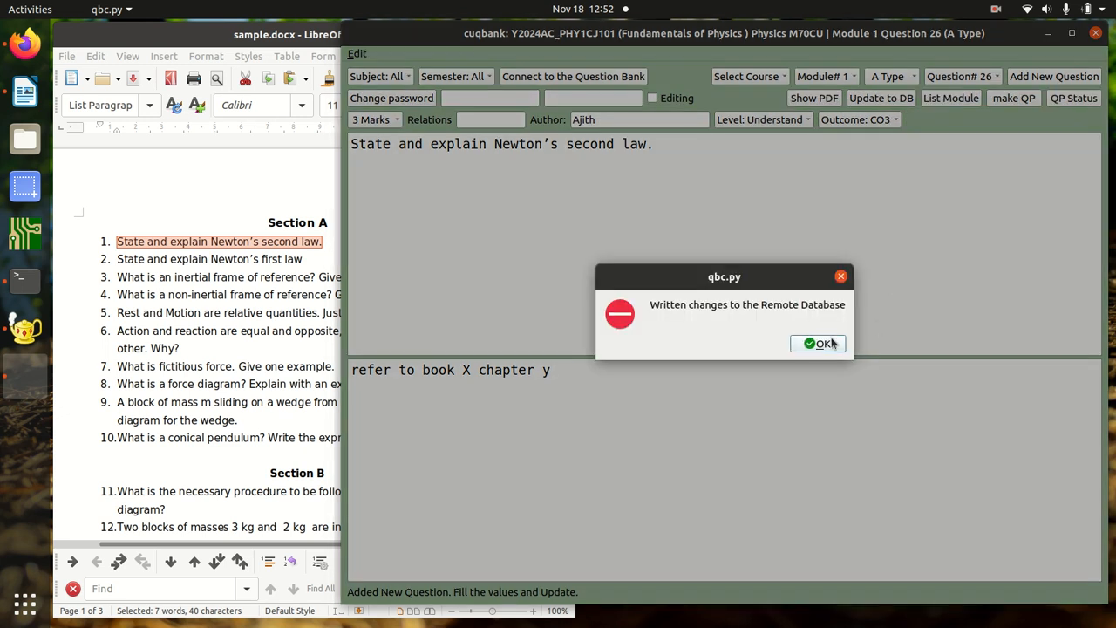
click(824, 344)
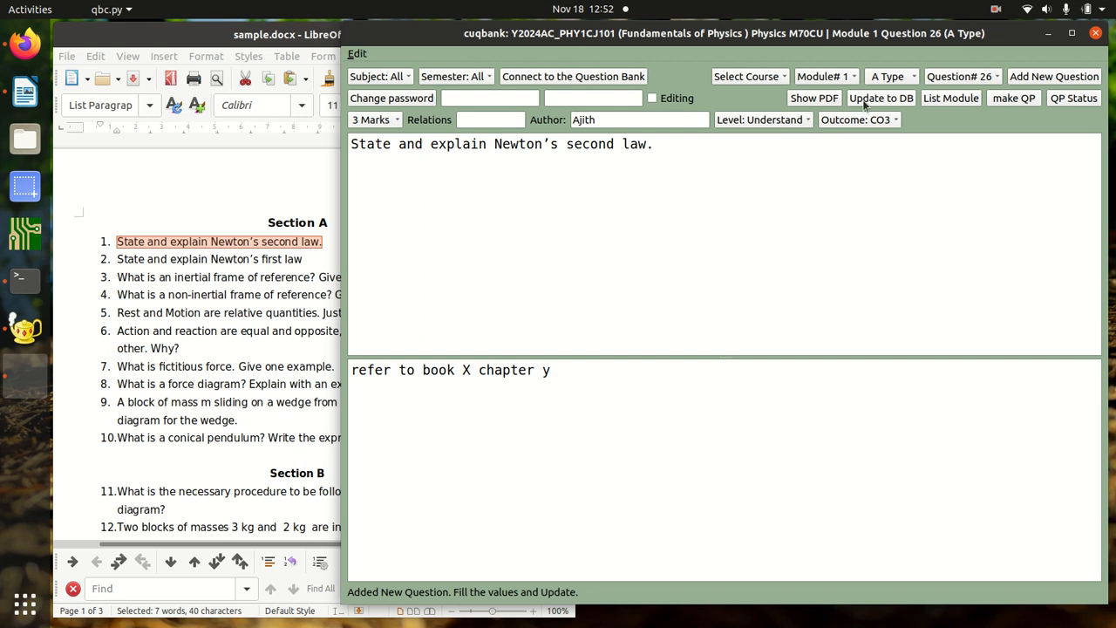
- Load B-type question 18 of Module 1 and check which marks it can be given
click(893, 81)
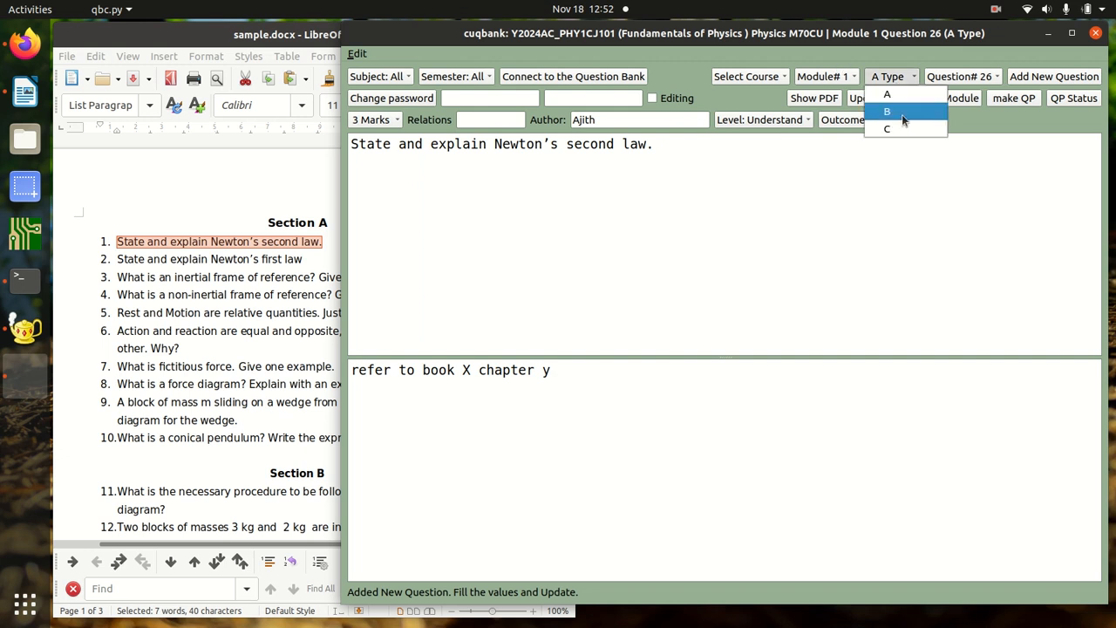
click(902, 112)
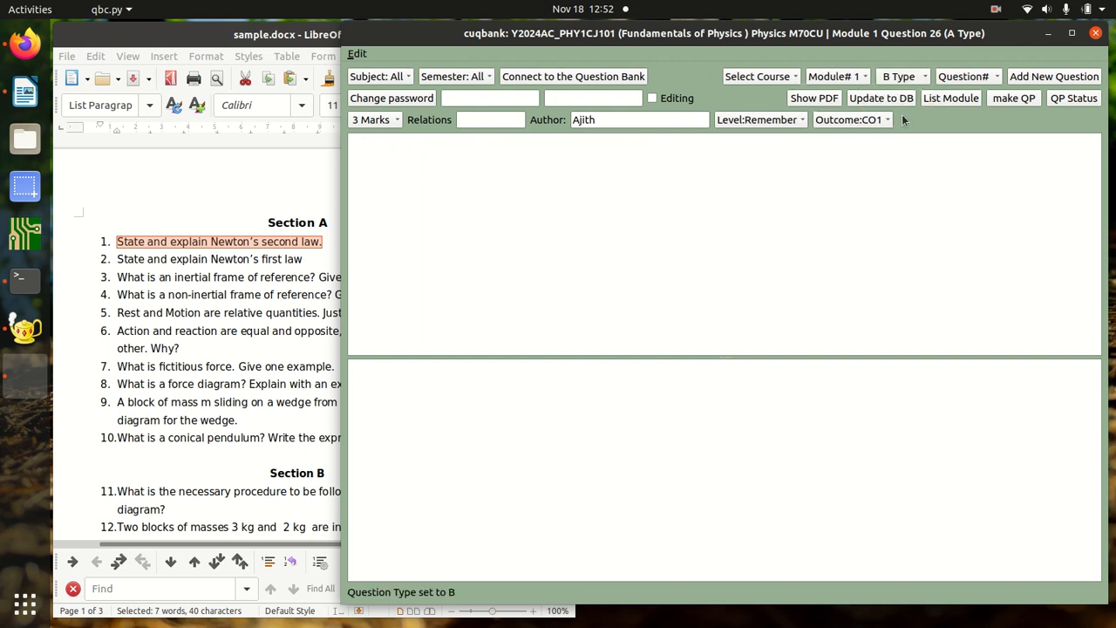
click(988, 81)
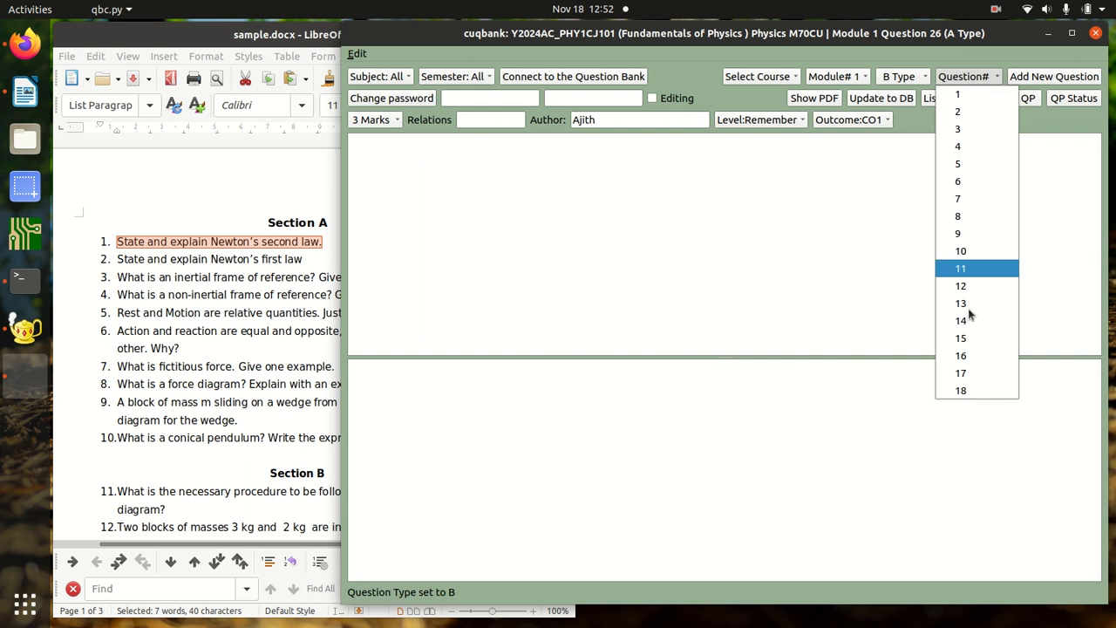
click(975, 389)
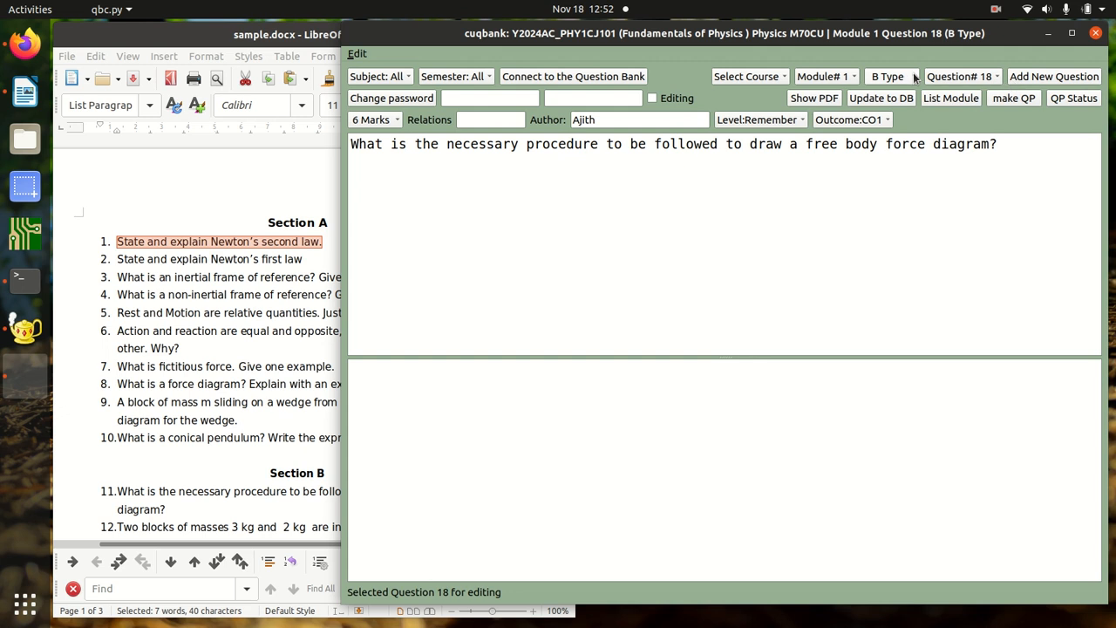
click(381, 121)
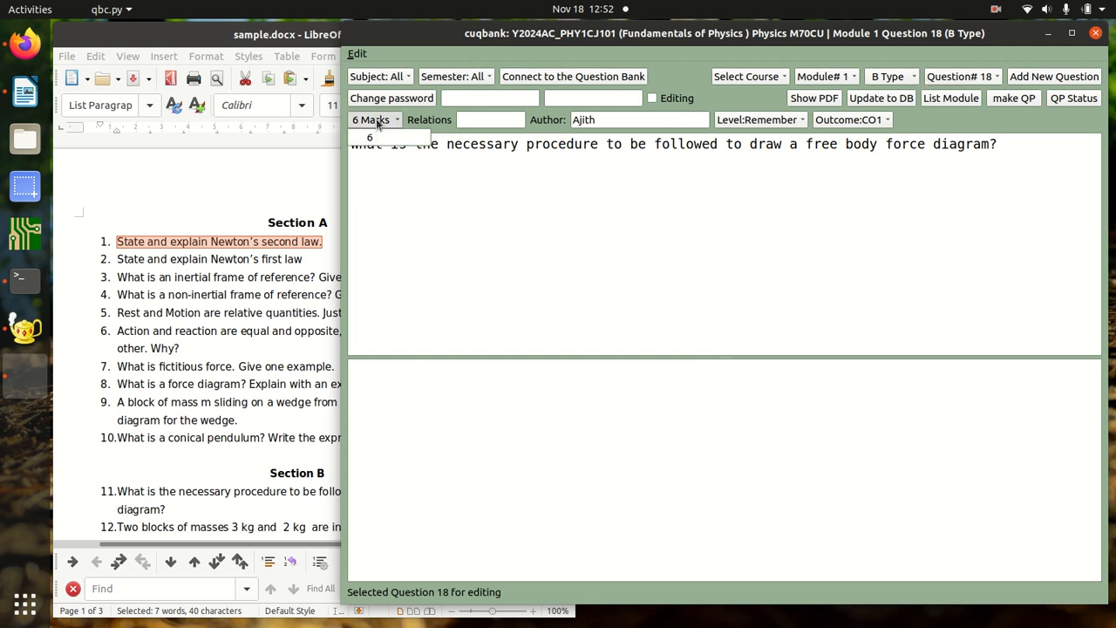
click(589, 282)
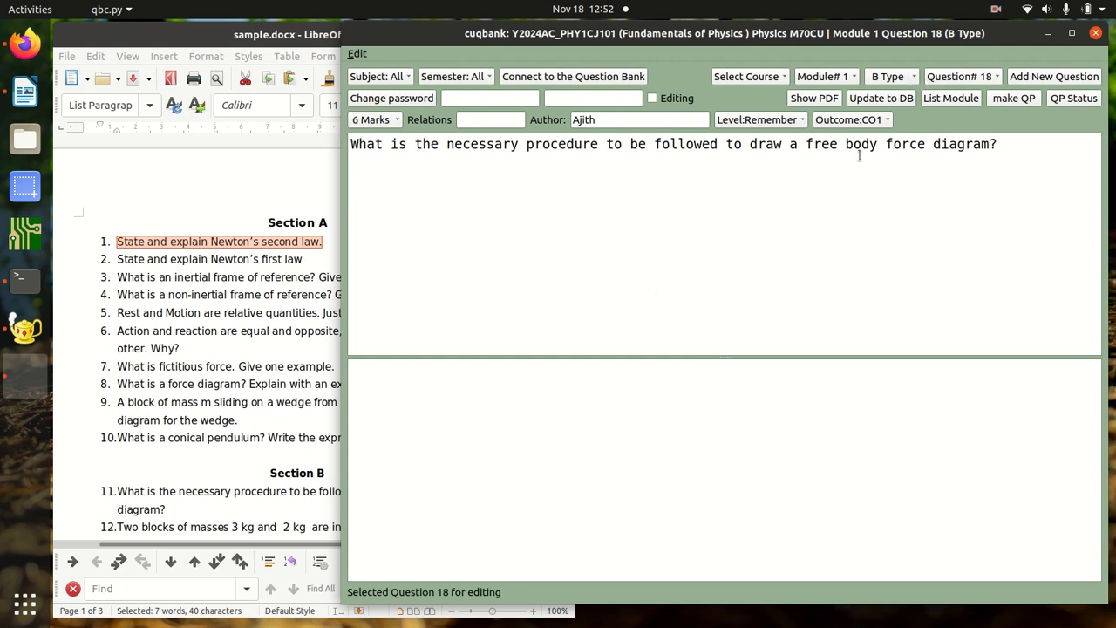
- Change the question type to C and load question 8 of Module 1
click(895, 78)
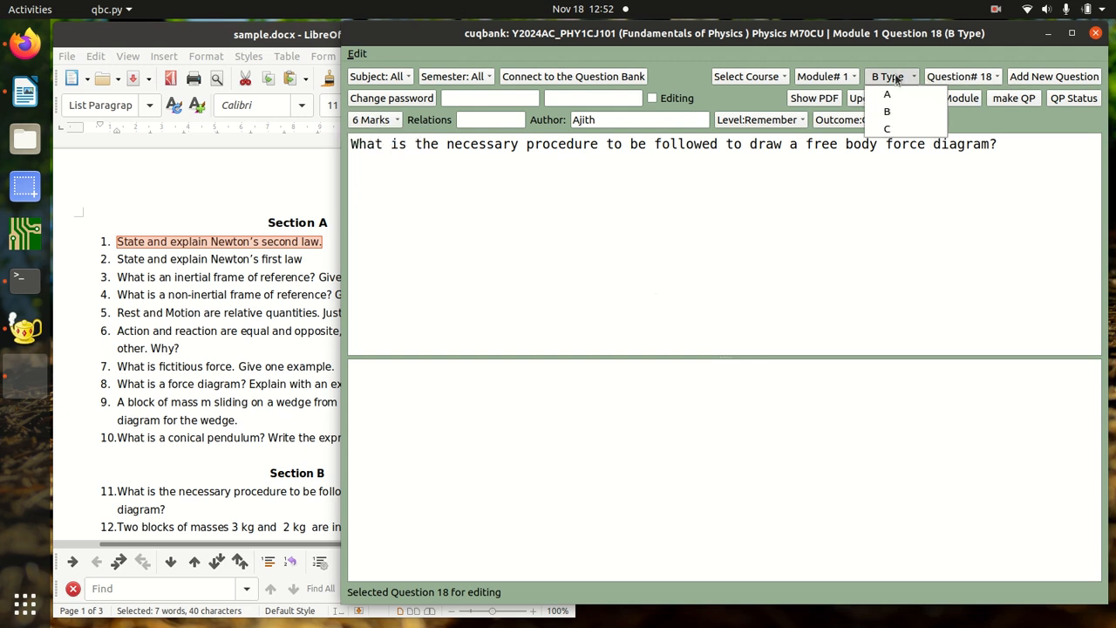
click(901, 130)
click(971, 79)
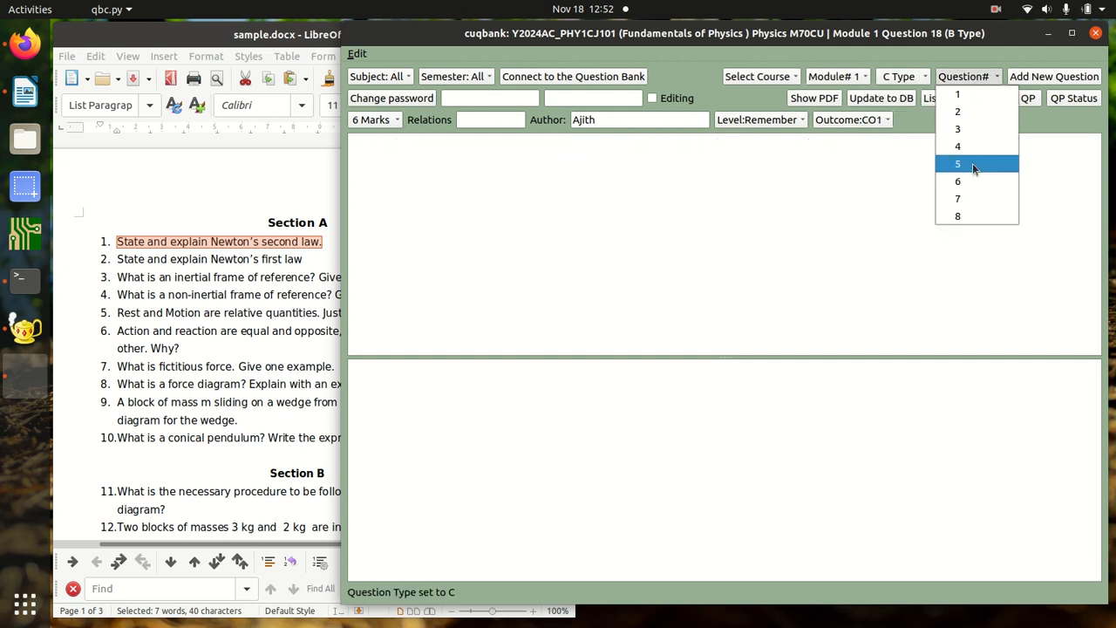
click(968, 214)
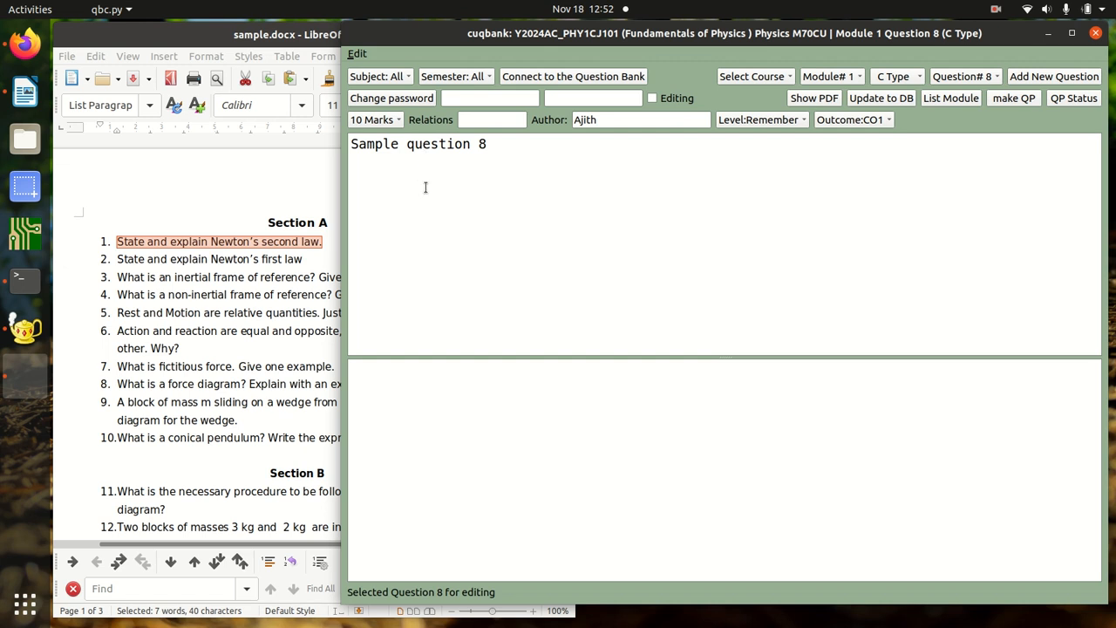
- Try a mark of 5 for C-type question 8 and set it back to 10
click(378, 120)
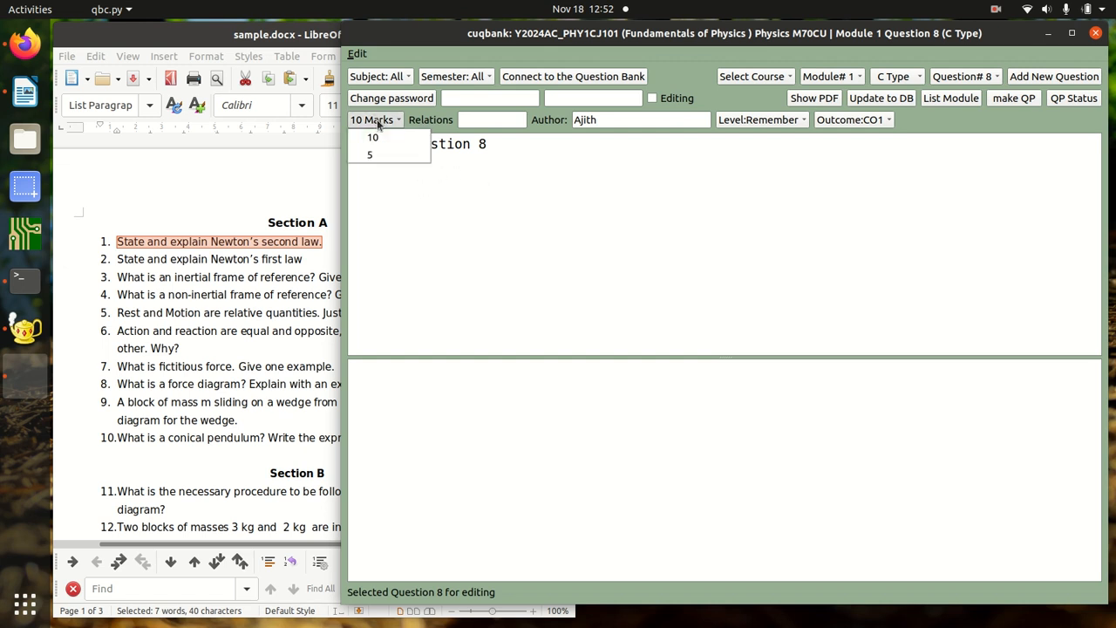
click(387, 155)
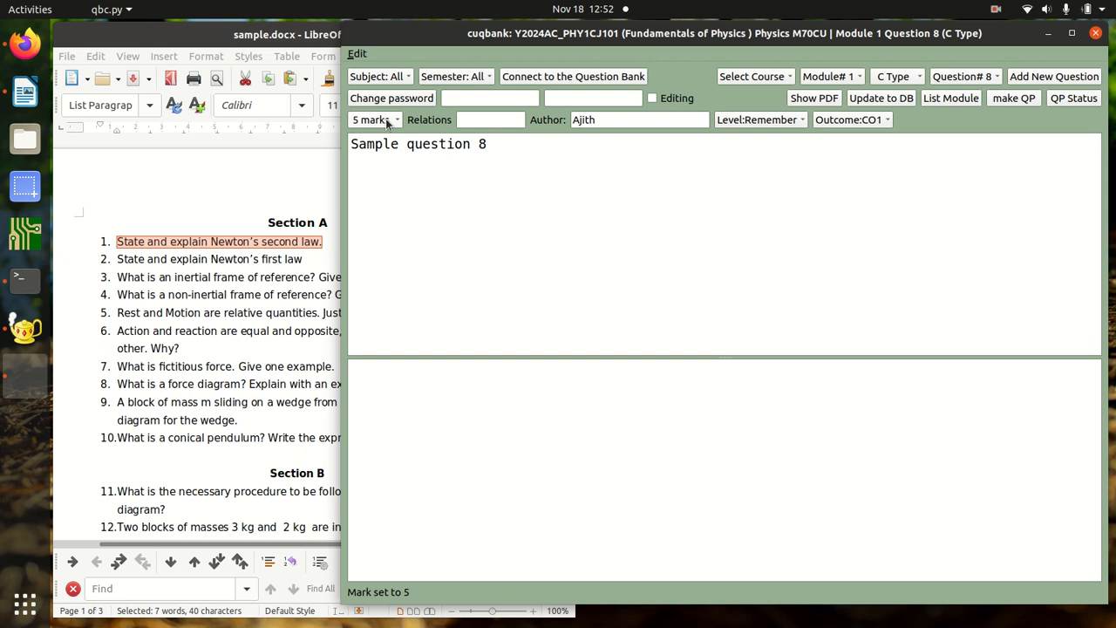
click(387, 122)
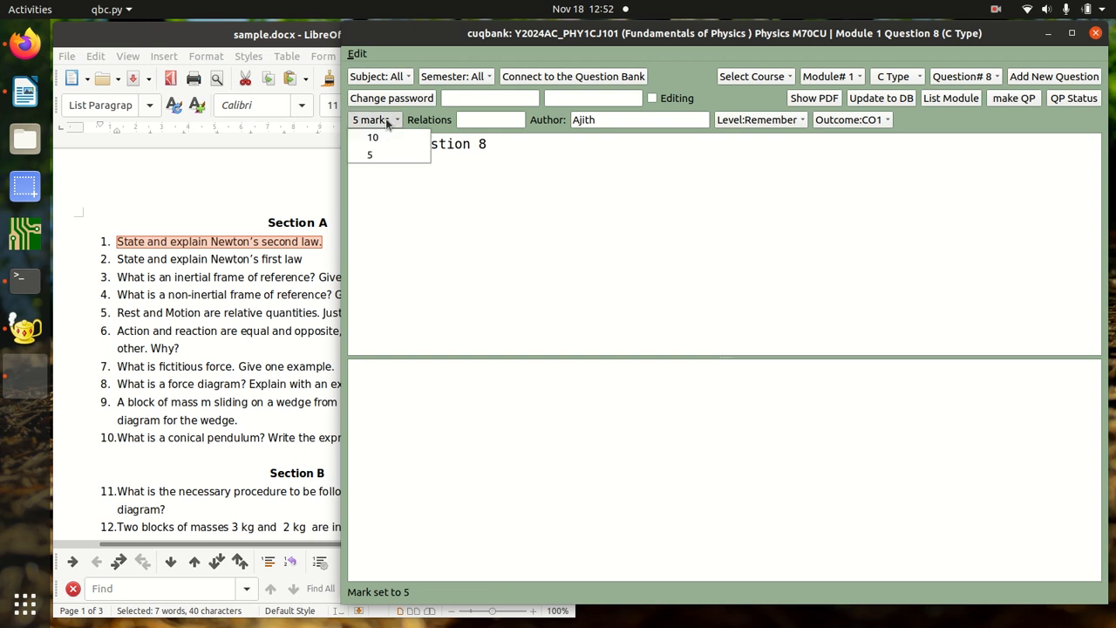
click(389, 138)
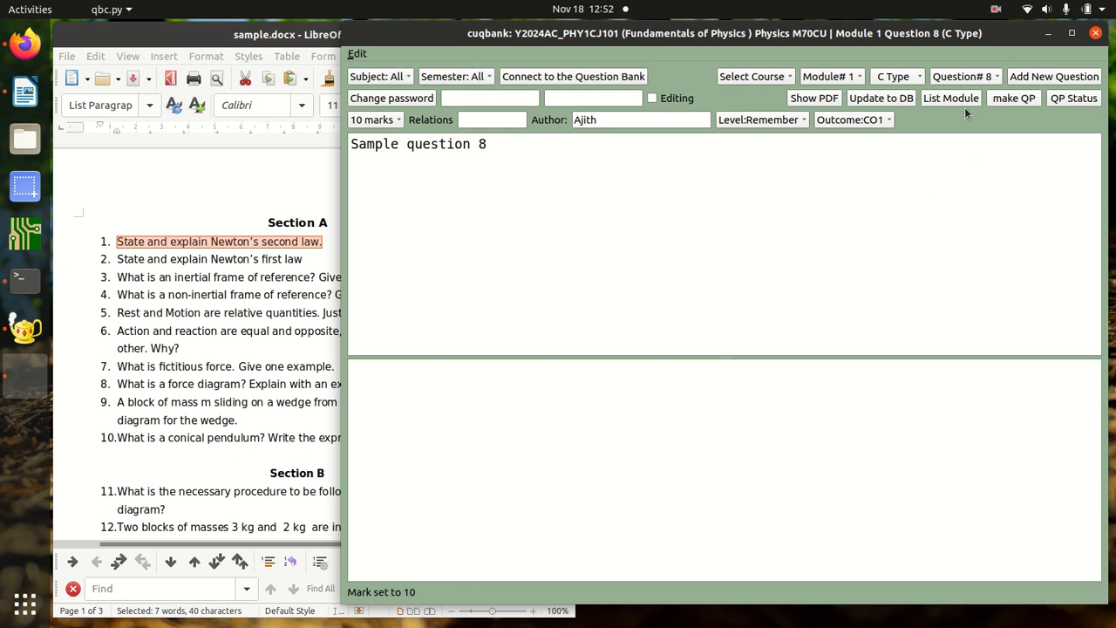
click(973, 79)
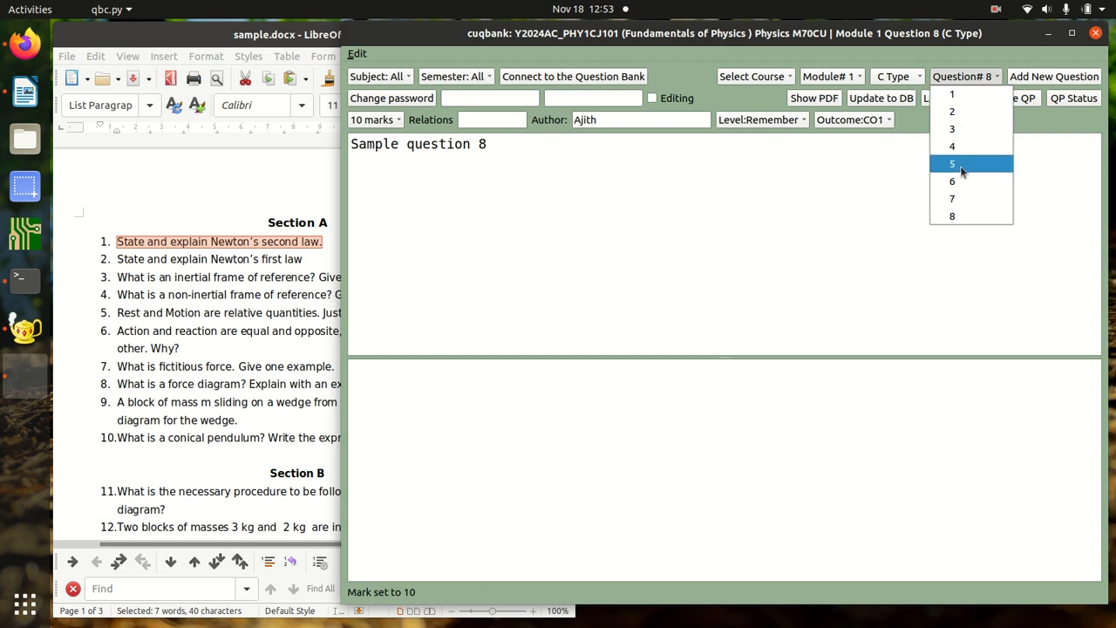
click(906, 175)
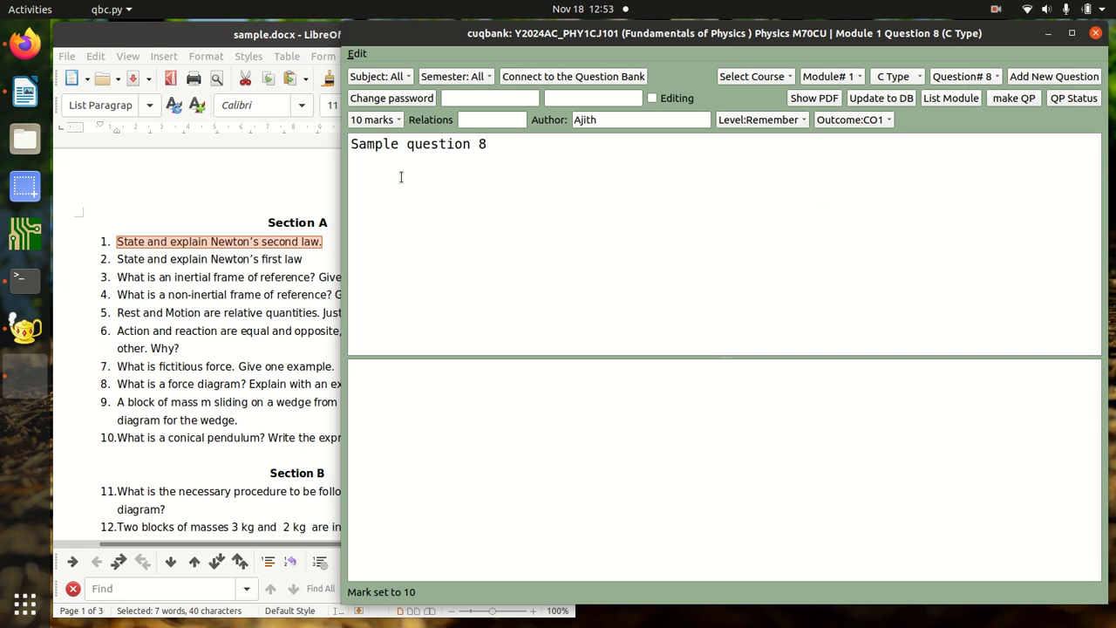
click(386, 122)
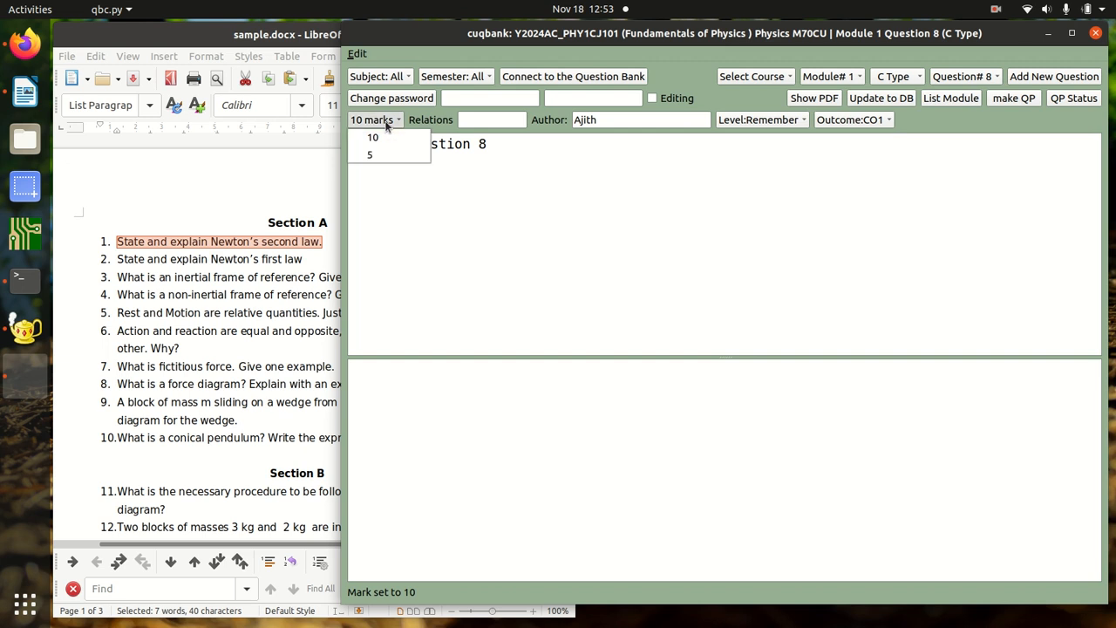
click(684, 233)
click(375, 122)
click(535, 195)
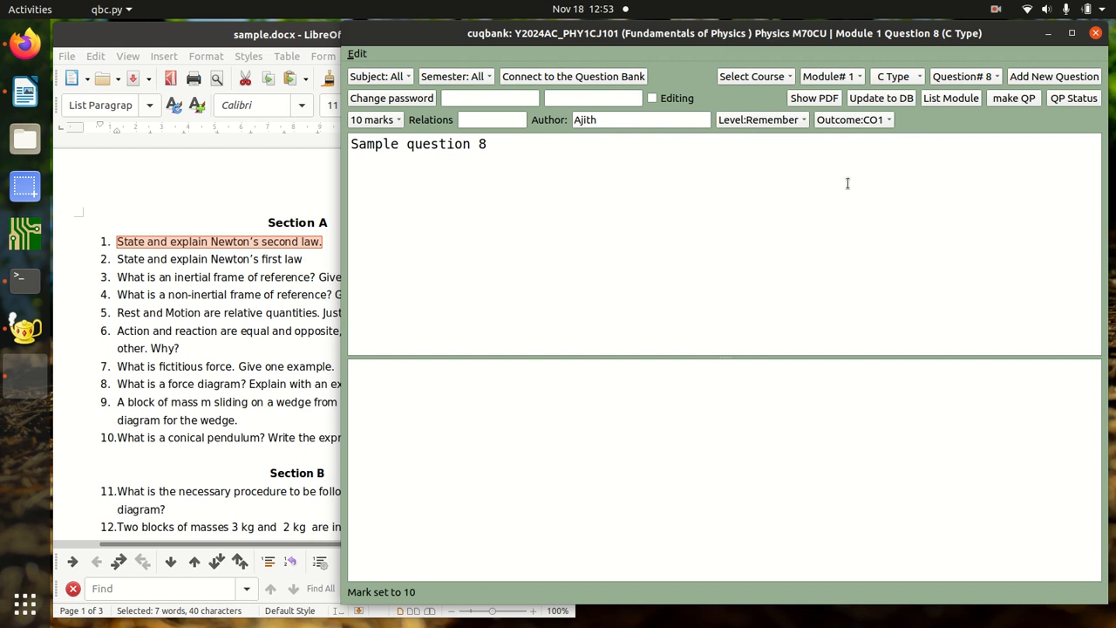
- List all Module 1 questions as a PDF, examine the outcome and relation codes of the first question, and close it
click(941, 99)
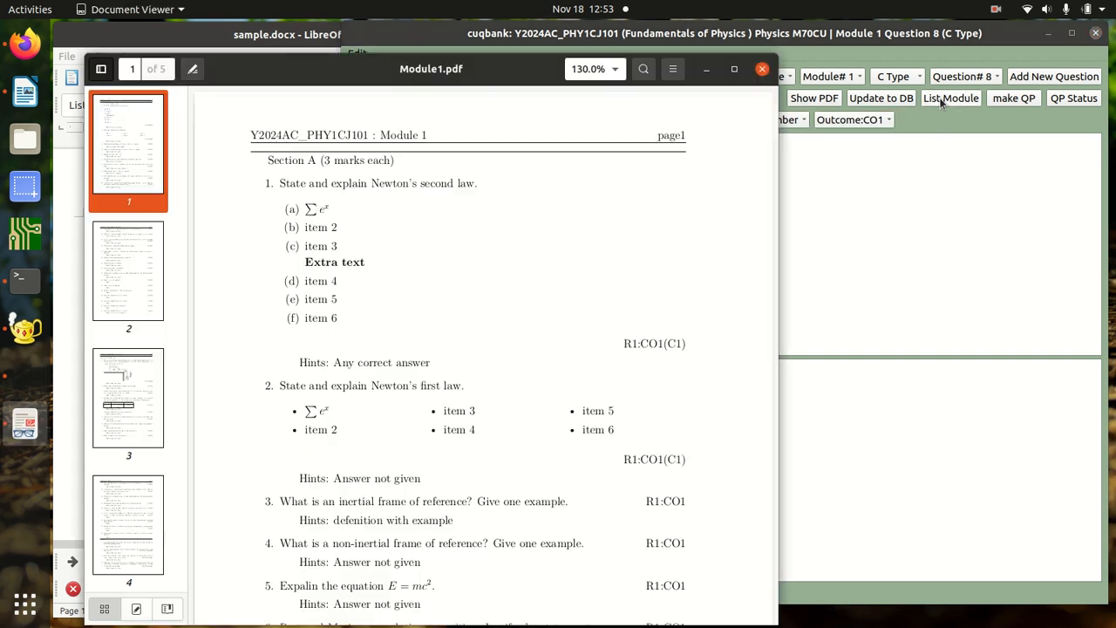
drag(514, 79, 788, 108)
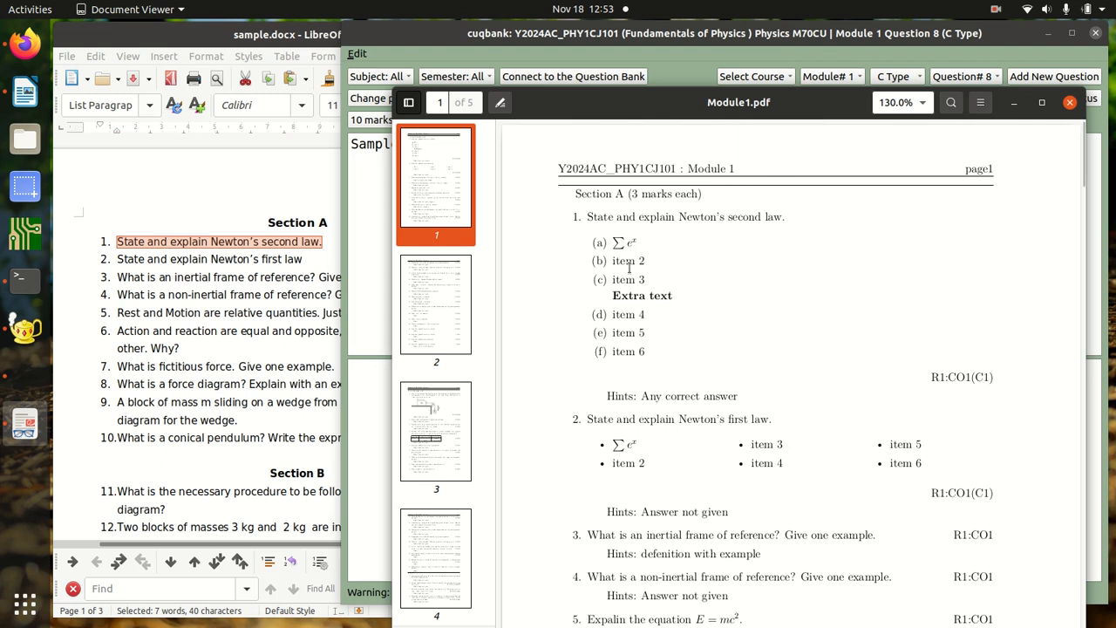
scroll(644, 300, down, 1)
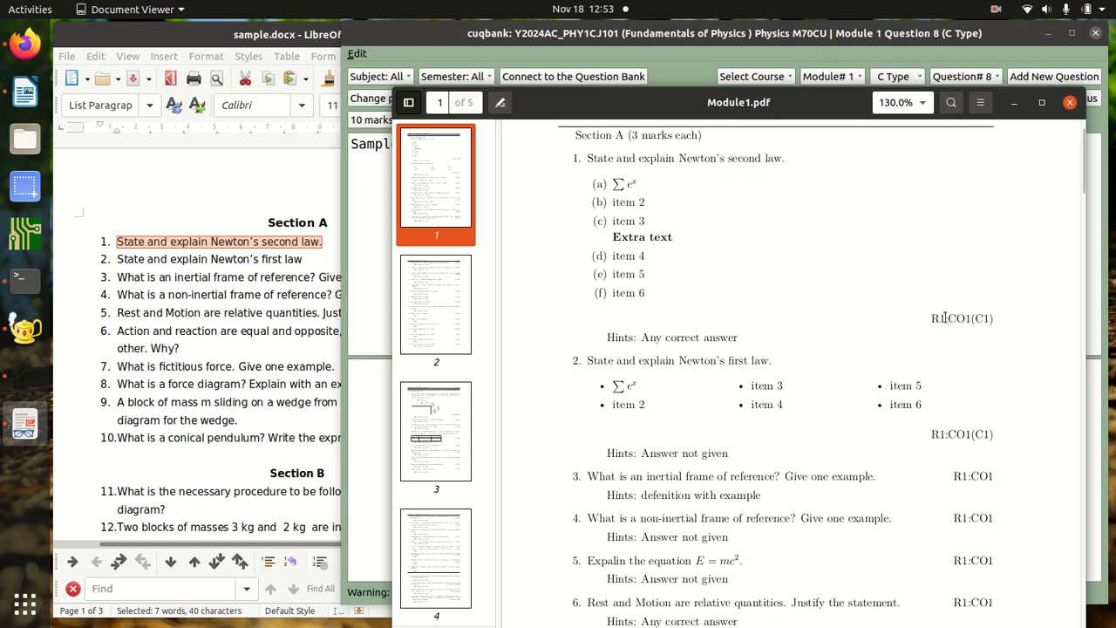
drag(926, 324, 976, 322)
click(978, 320)
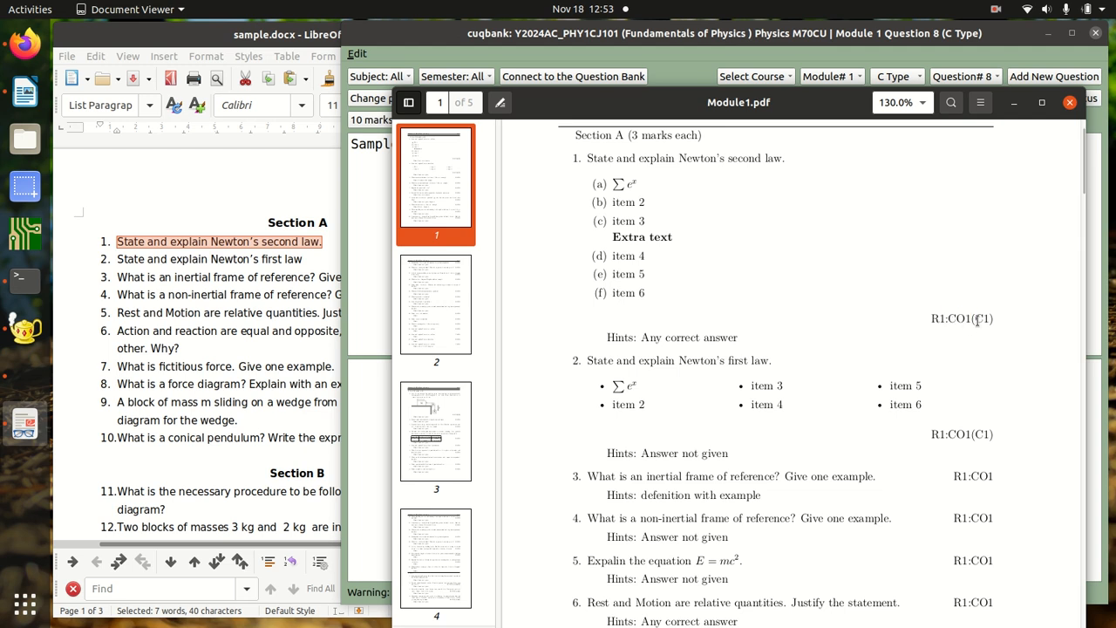
click(1070, 102)
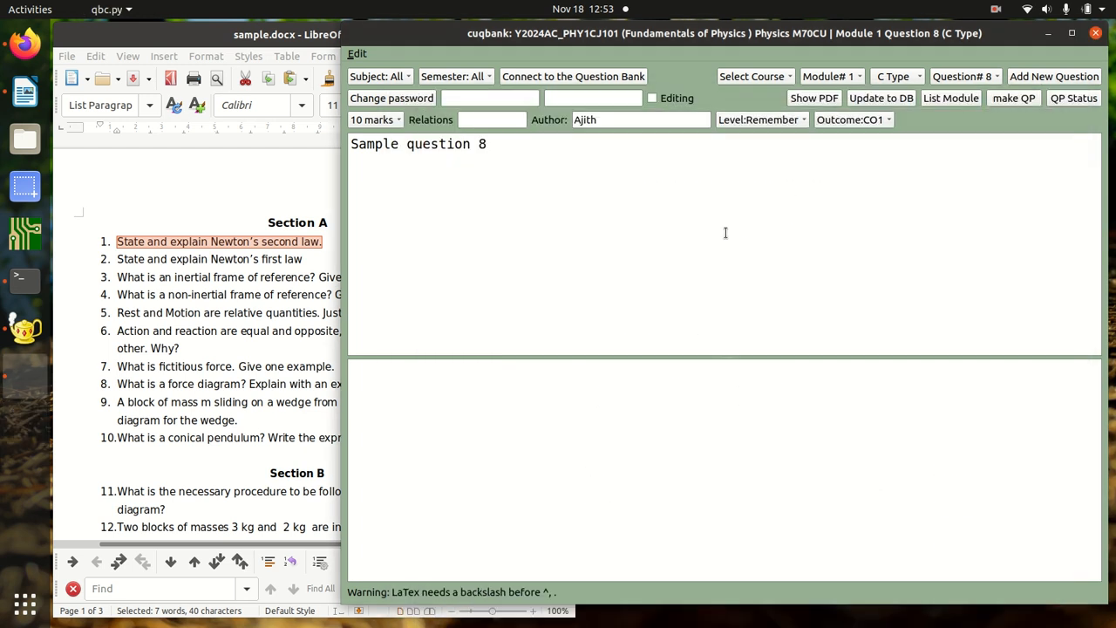
- Load C-type question 1 and examine its relations A1,A2 against the phrase "Newton's three laws of motion"
click(960, 77)
click(954, 90)
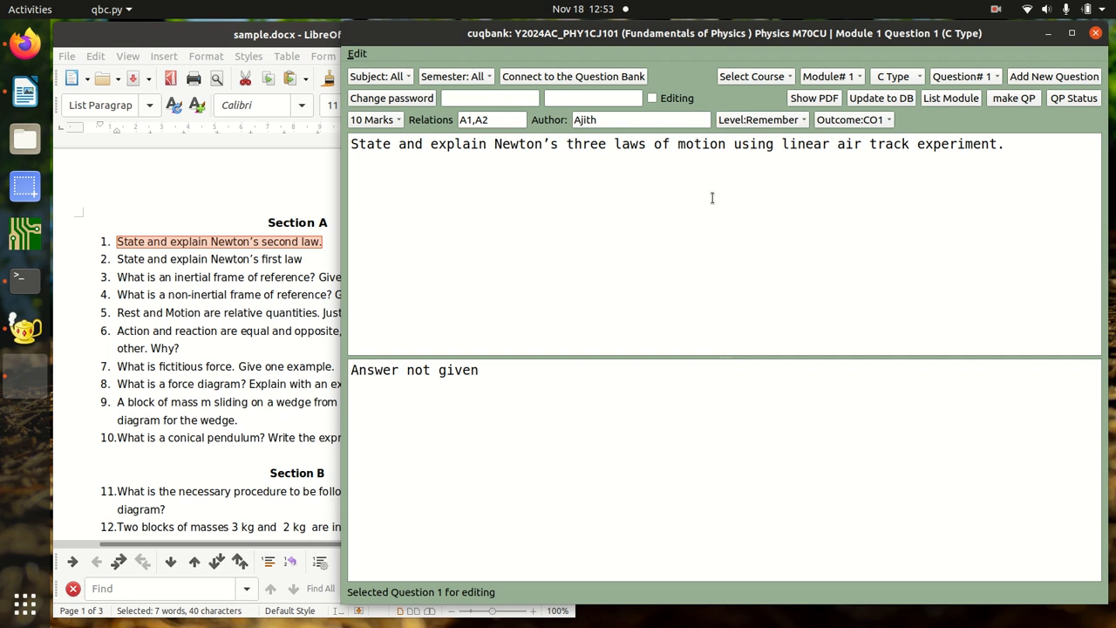
drag(494, 145, 771, 157)
click(496, 145)
click(828, 188)
- Change the question type to A and load question 1 of Module 1
click(885, 77)
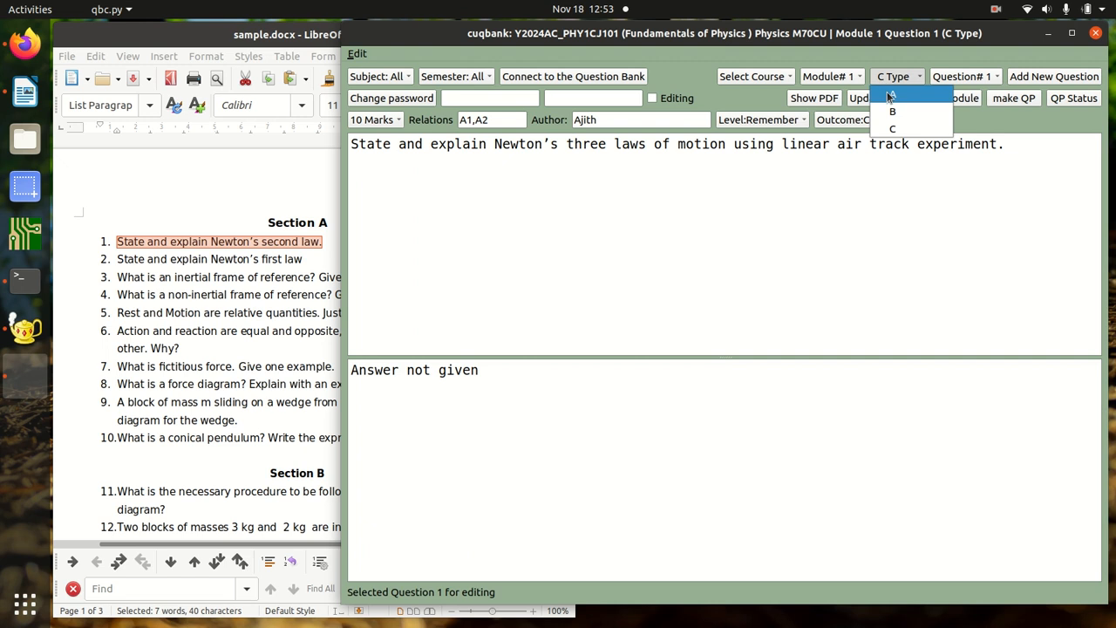
click(889, 92)
click(954, 78)
click(959, 93)
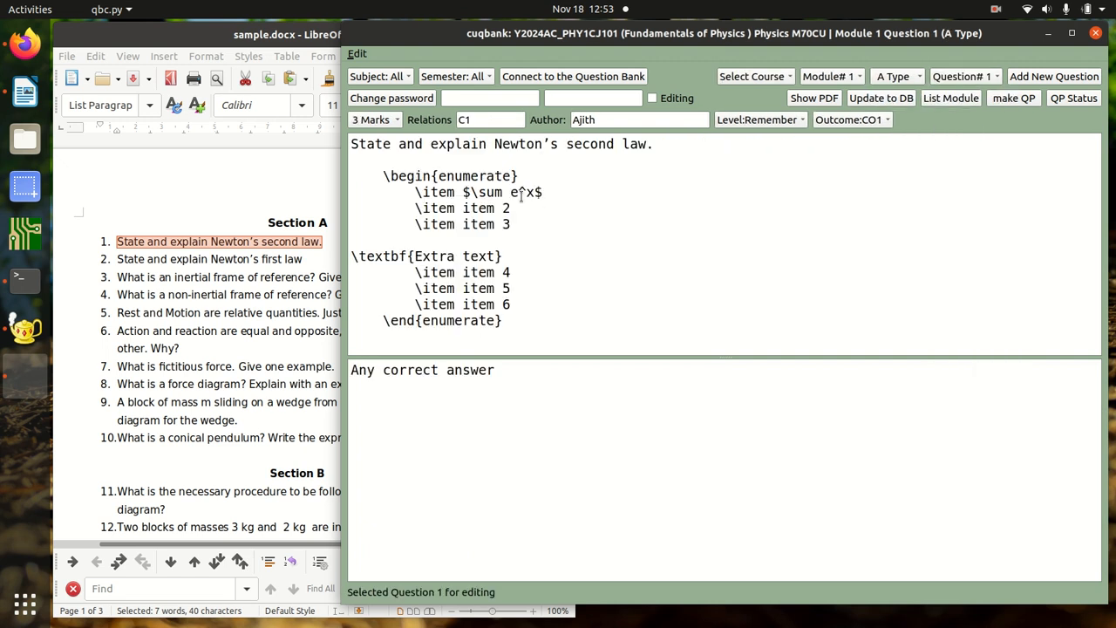
- Delete the enumerate list below the question text of A-type question 1 and update the question in the database
drag(680, 148, 351, 146)
click(485, 189)
drag(517, 322, 345, 176)
key(BackSpace)
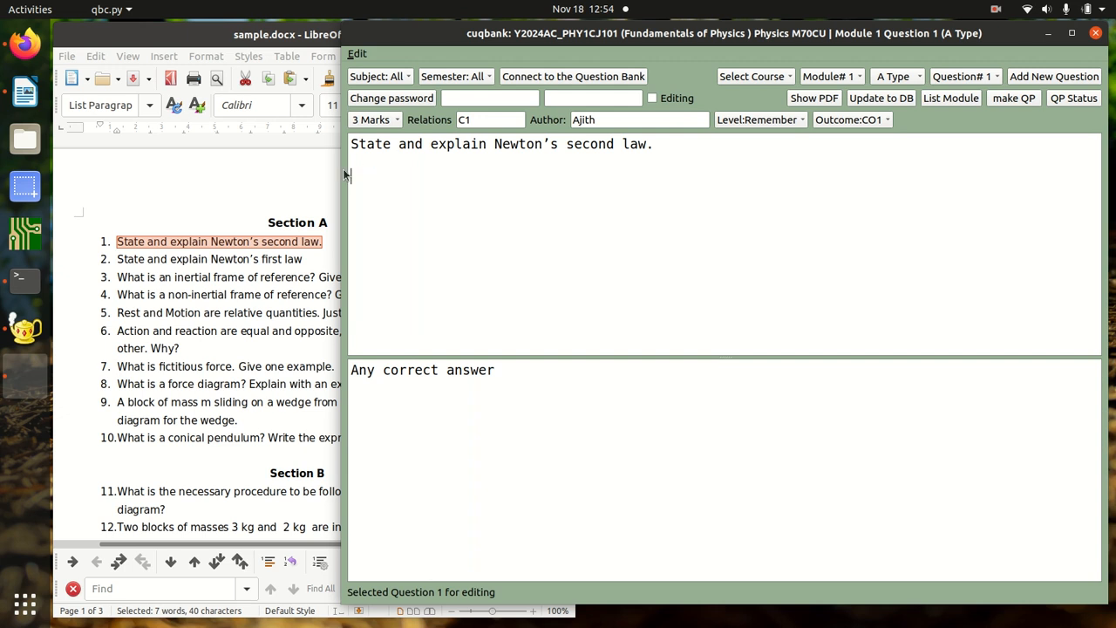
click(889, 98)
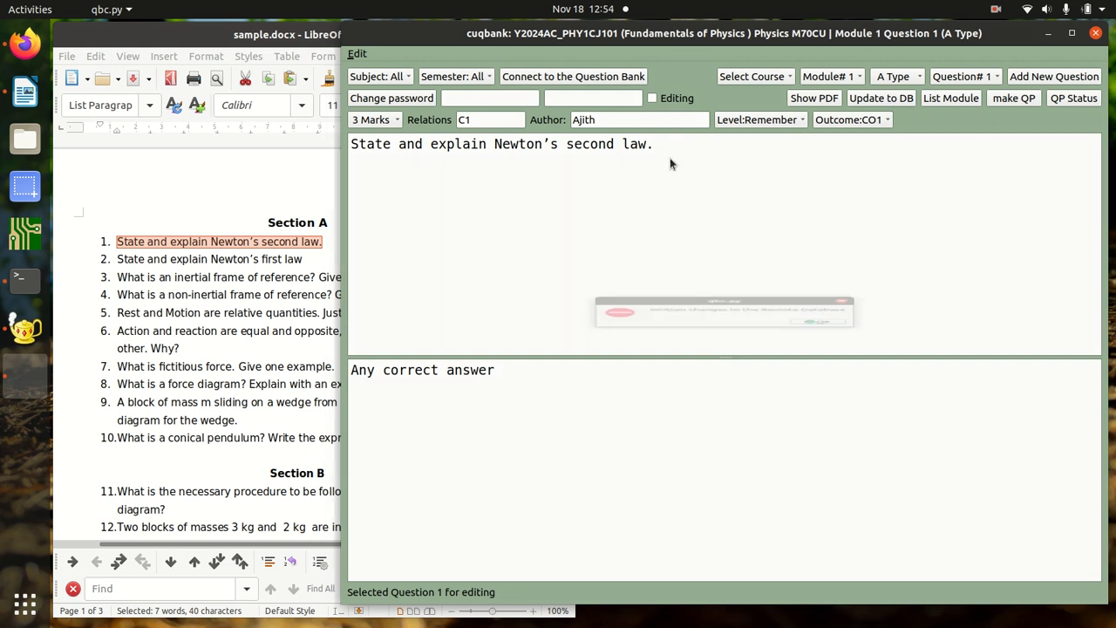
click(813, 345)
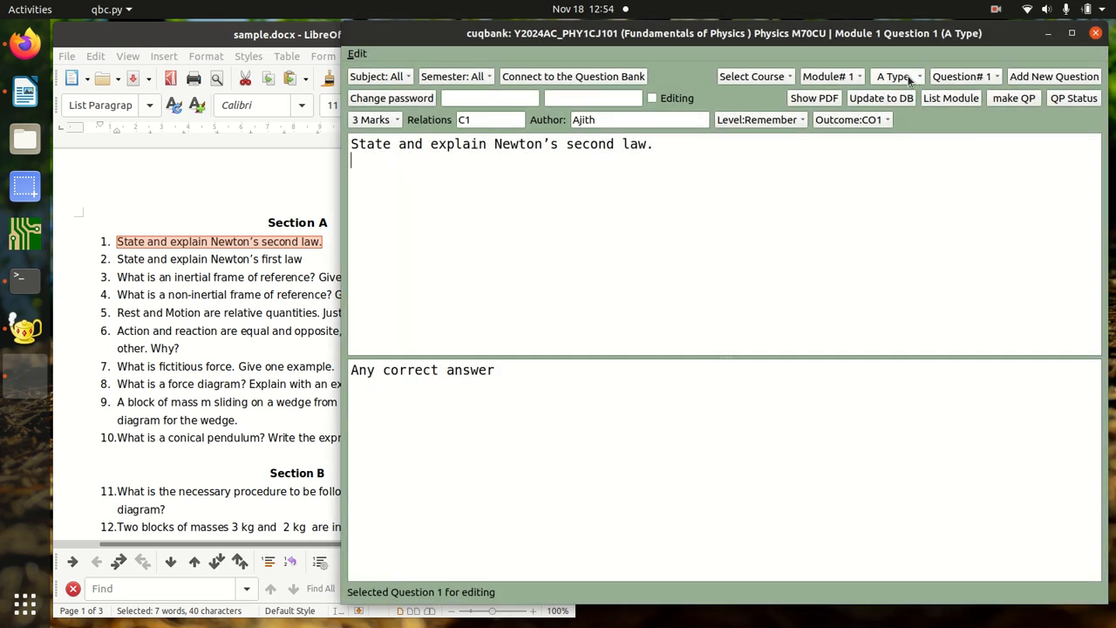
- Load A-type question 2 and examine the three-column itemize list below its text
click(911, 78)
click(963, 77)
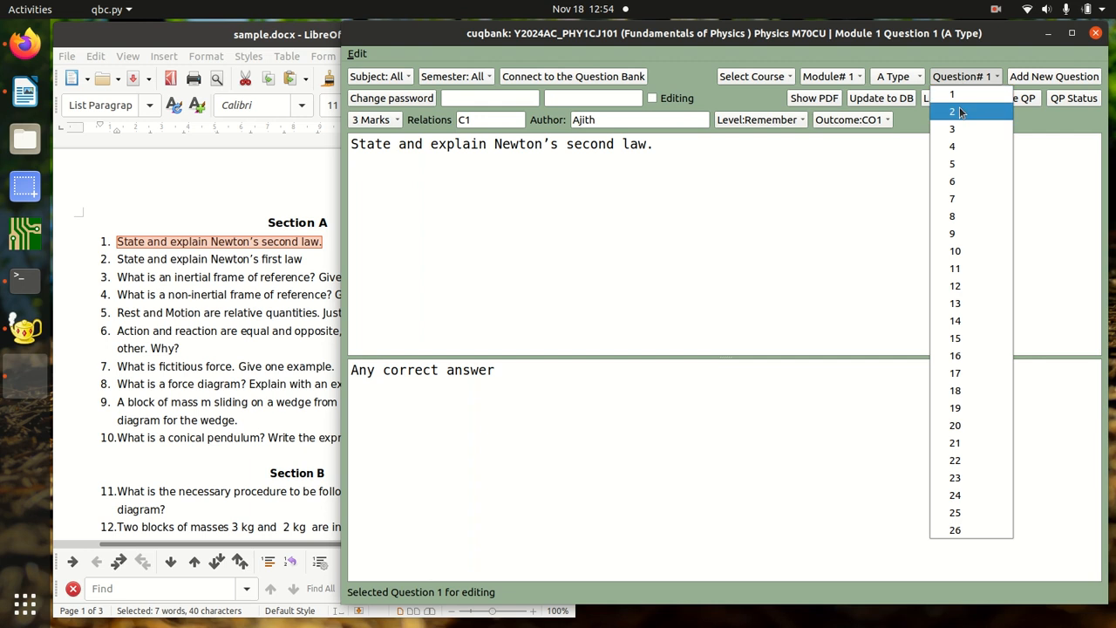
click(955, 110)
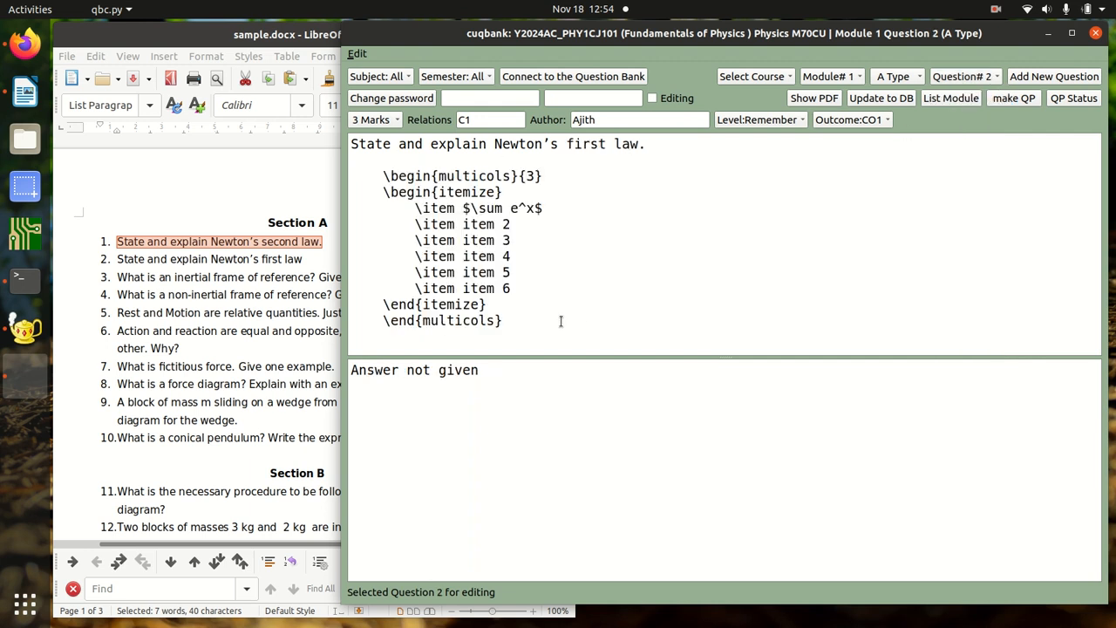
drag(536, 319, 293, 162)
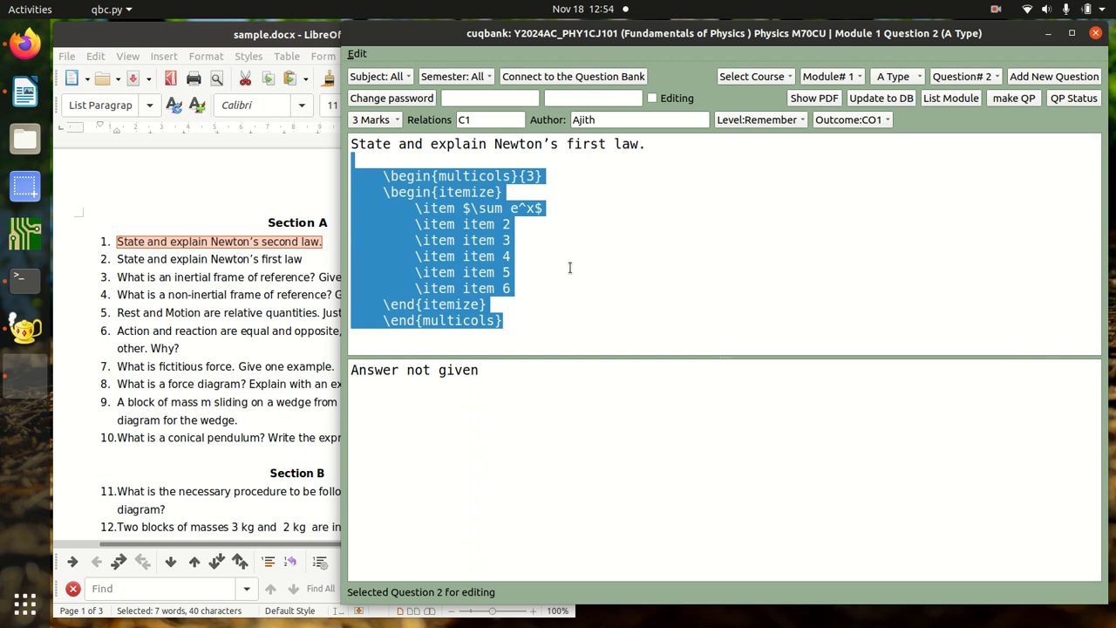
click(600, 270)
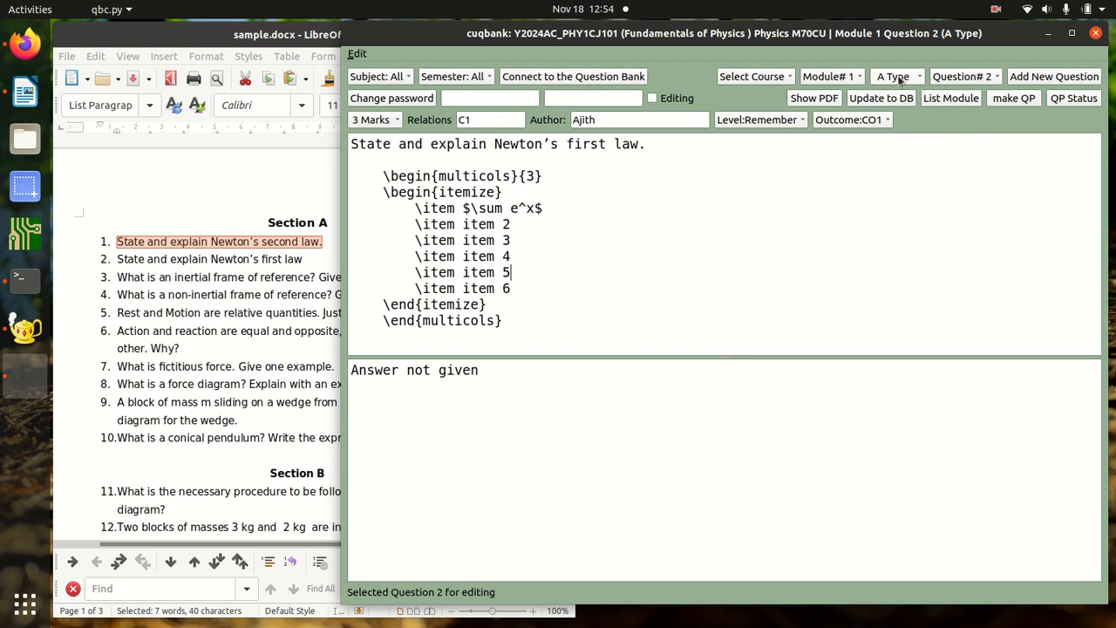
- Load C-type question 1 with its relations A1,A2 and update it in the database
click(907, 83)
click(897, 129)
click(966, 79)
click(969, 89)
click(489, 122)
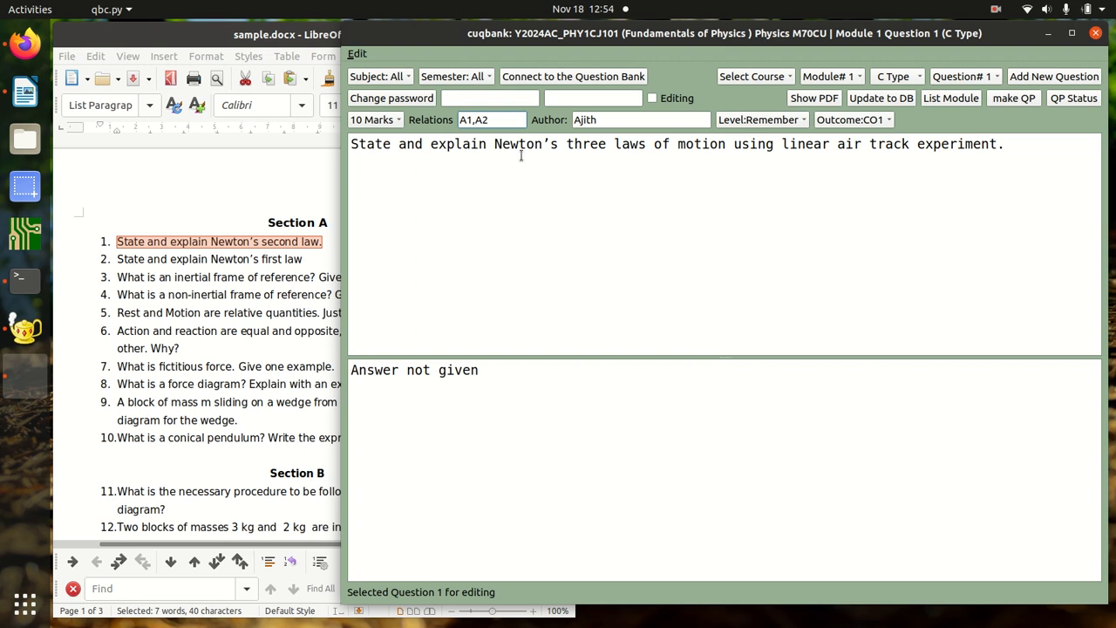
click(608, 196)
click(879, 103)
click(818, 344)
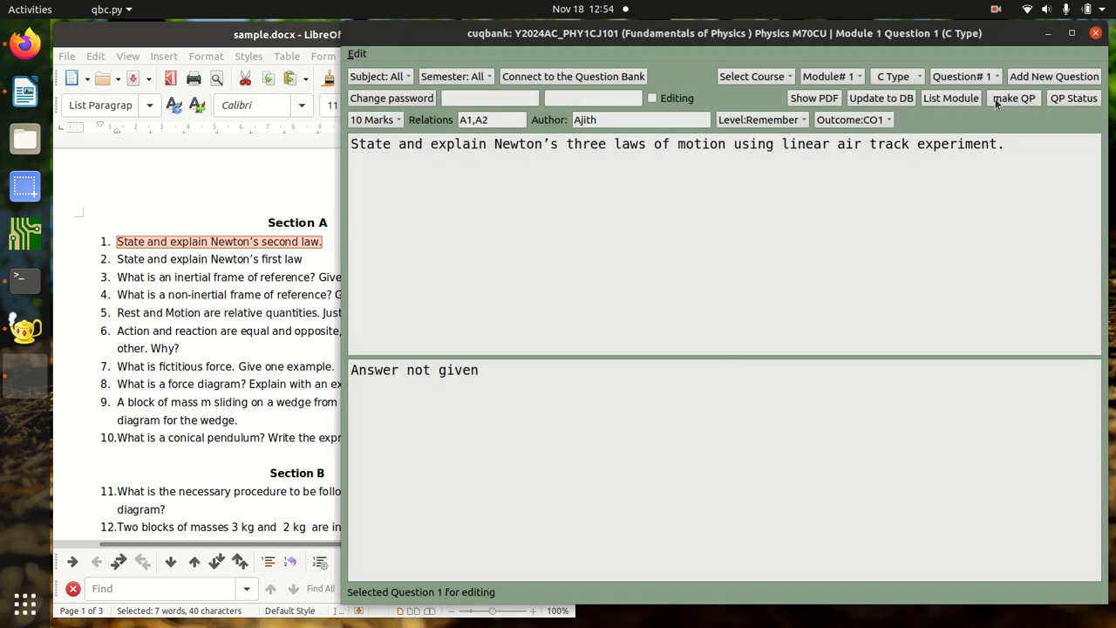
- List all Module 1 questions as a PDF and examine the text, hint and outcome code of Section A question 1
click(955, 99)
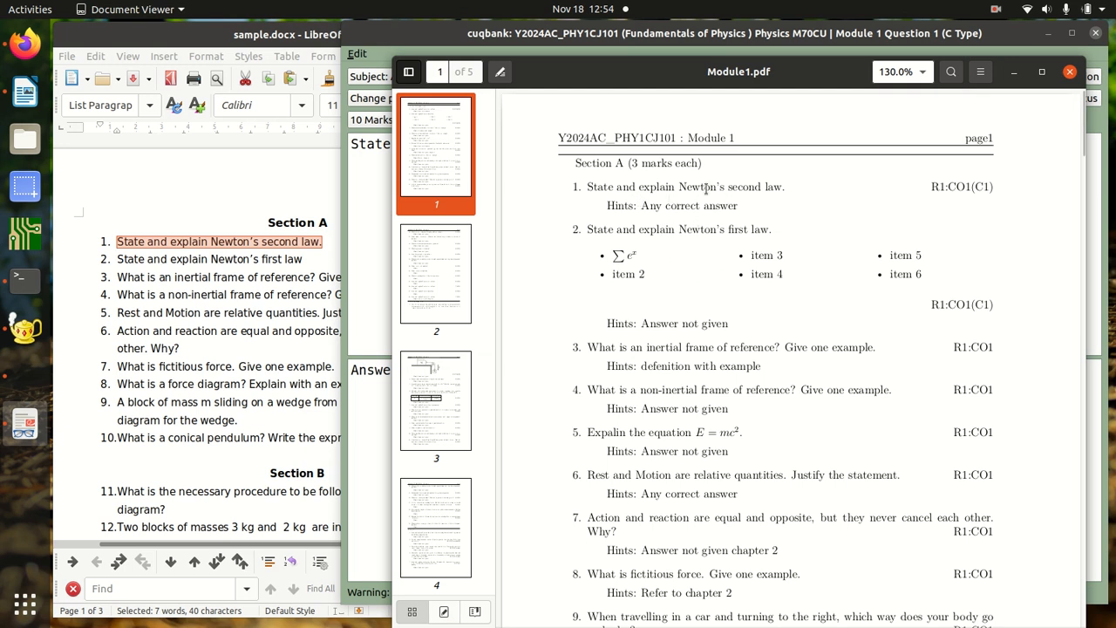
drag(603, 187, 776, 187)
drag(655, 206, 739, 207)
click(739, 207)
click(960, 190)
drag(974, 186, 987, 186)
click(699, 187)
- Examine the level, outcome, marks and relation codes of the first two Section C questions in the module PDF
scroll(791, 281, down, 15)
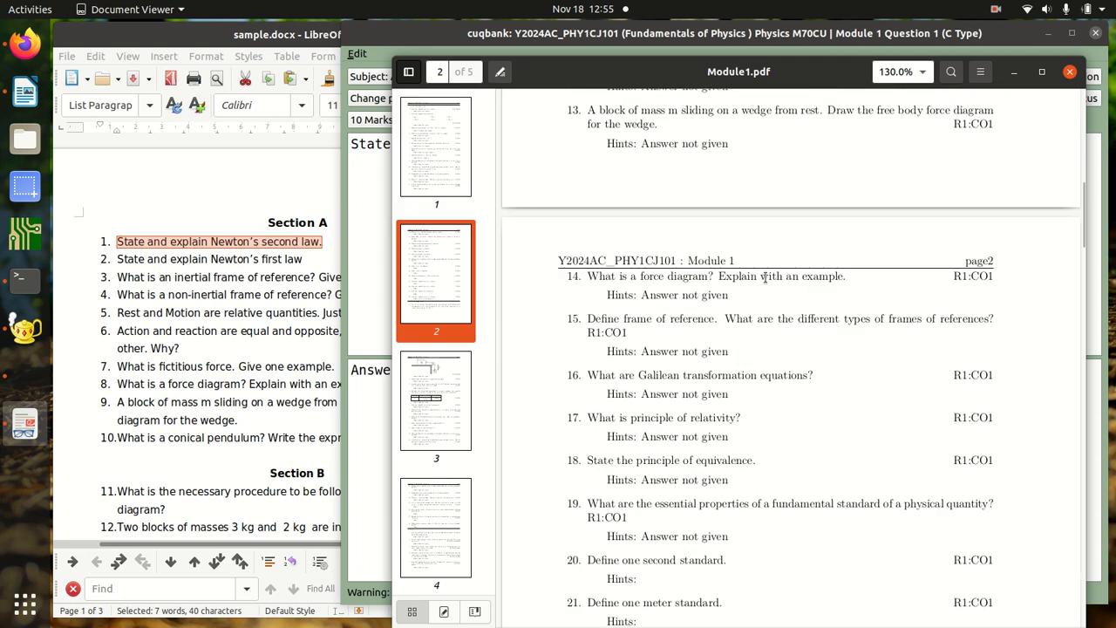
scroll(790, 283, down, 10)
scroll(602, 300, down, 15)
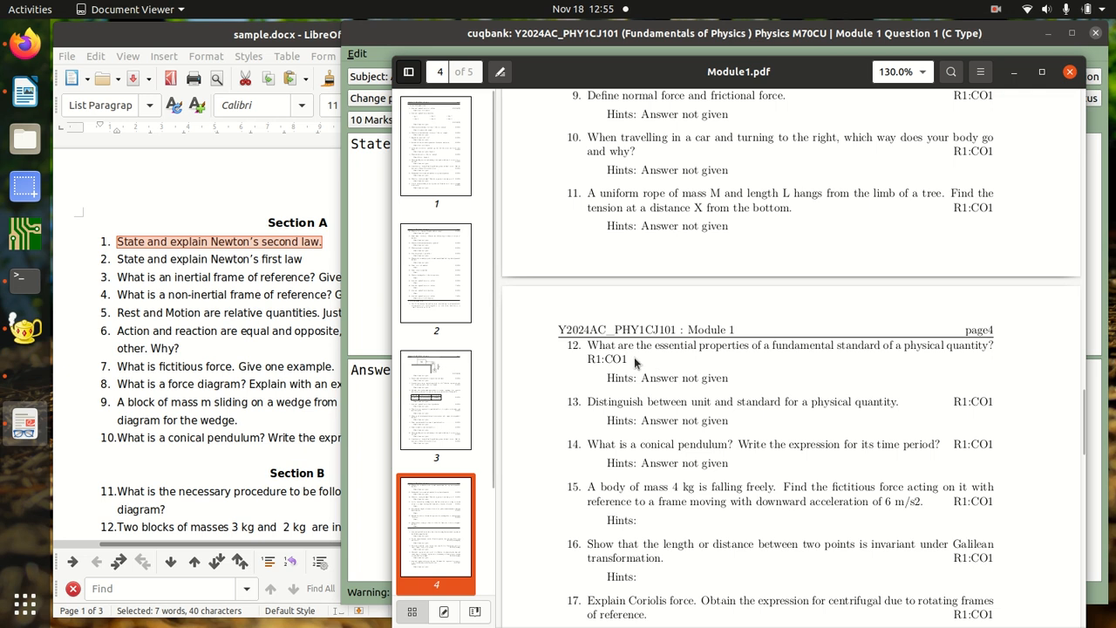
scroll(689, 372, down, 5)
scroll(685, 376, down, 1)
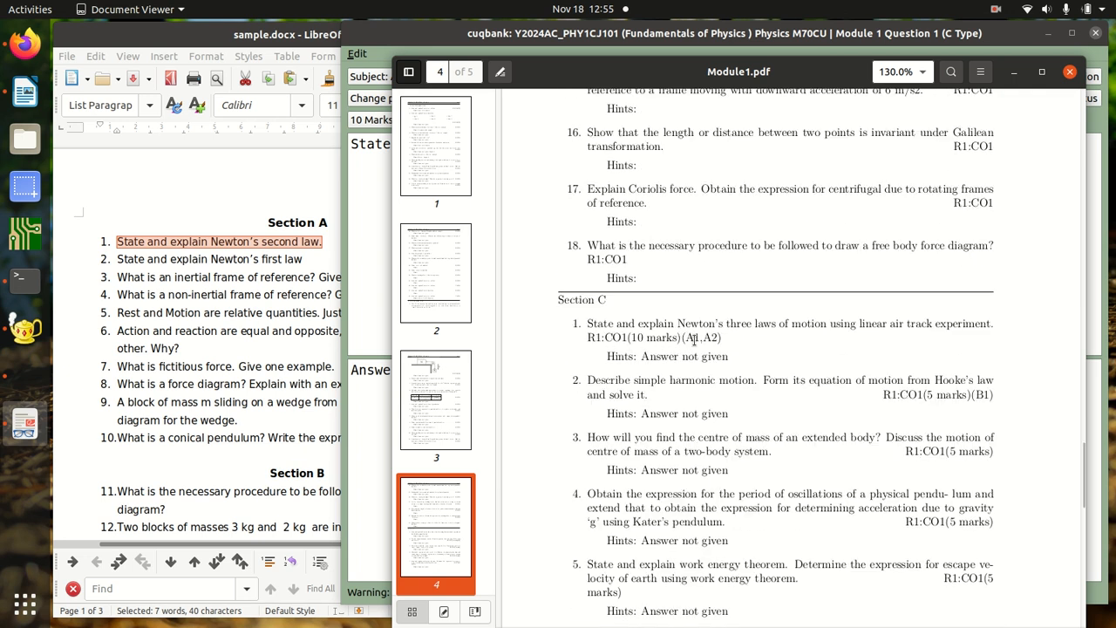
drag(686, 339, 716, 340)
click(837, 323)
drag(589, 339, 629, 340)
click(649, 342)
drag(644, 337, 673, 340)
drag(937, 397, 957, 396)
click(658, 342)
- Compare the marks given in the Section B and Section A headings of the module PDF and close it
scroll(711, 284, up, 10)
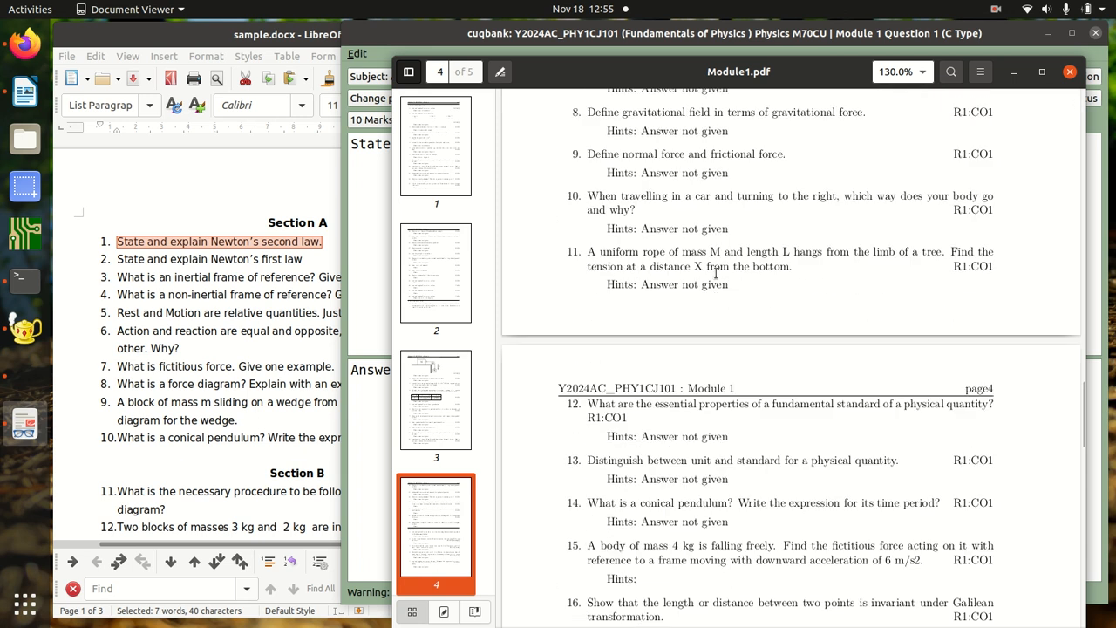
scroll(735, 296, up, 5)
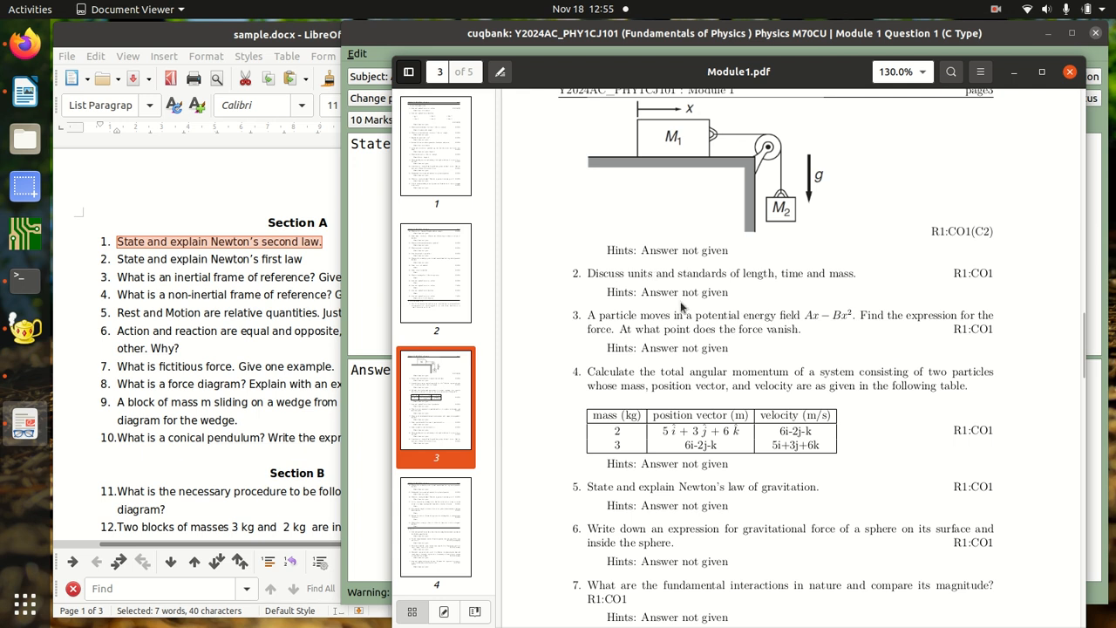
scroll(689, 319, up, 1)
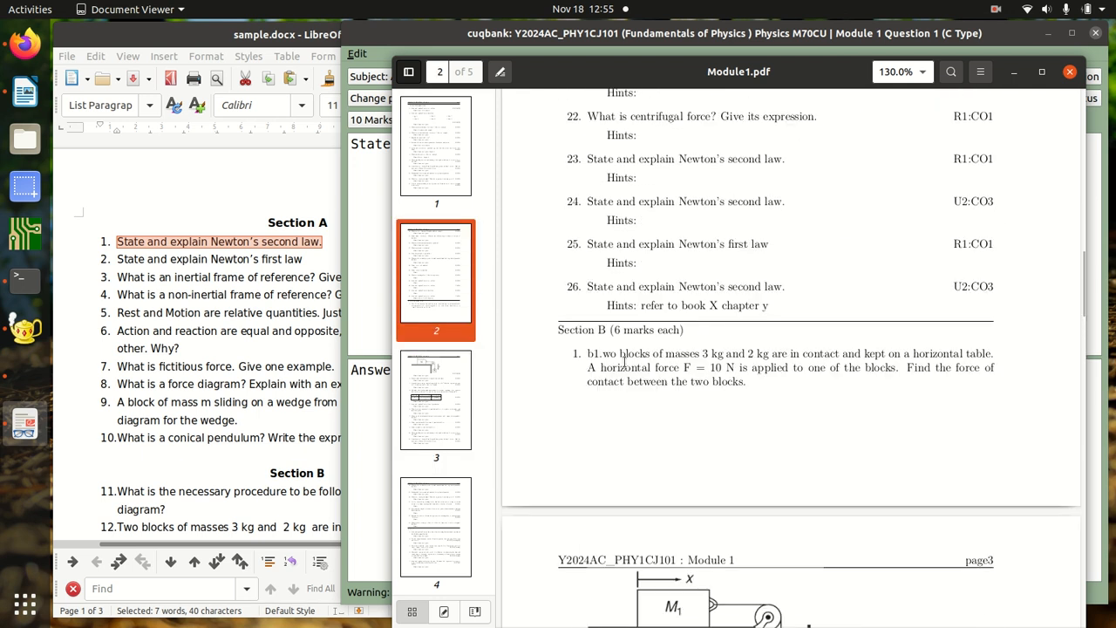
drag(614, 329, 691, 334)
scroll(717, 365, up, 15)
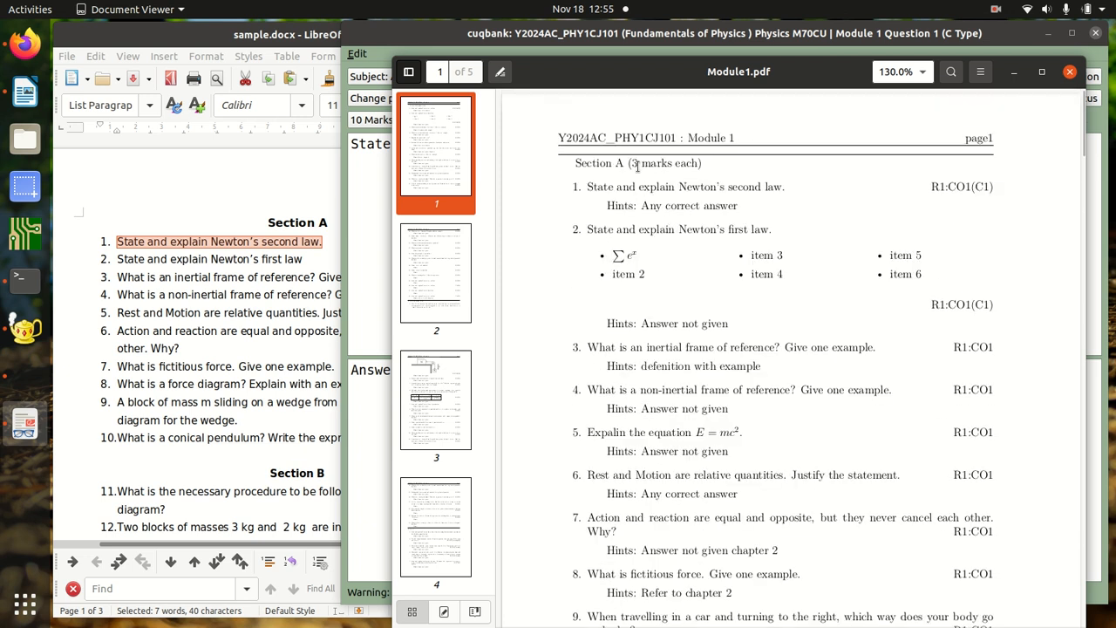
drag(637, 164, 691, 166)
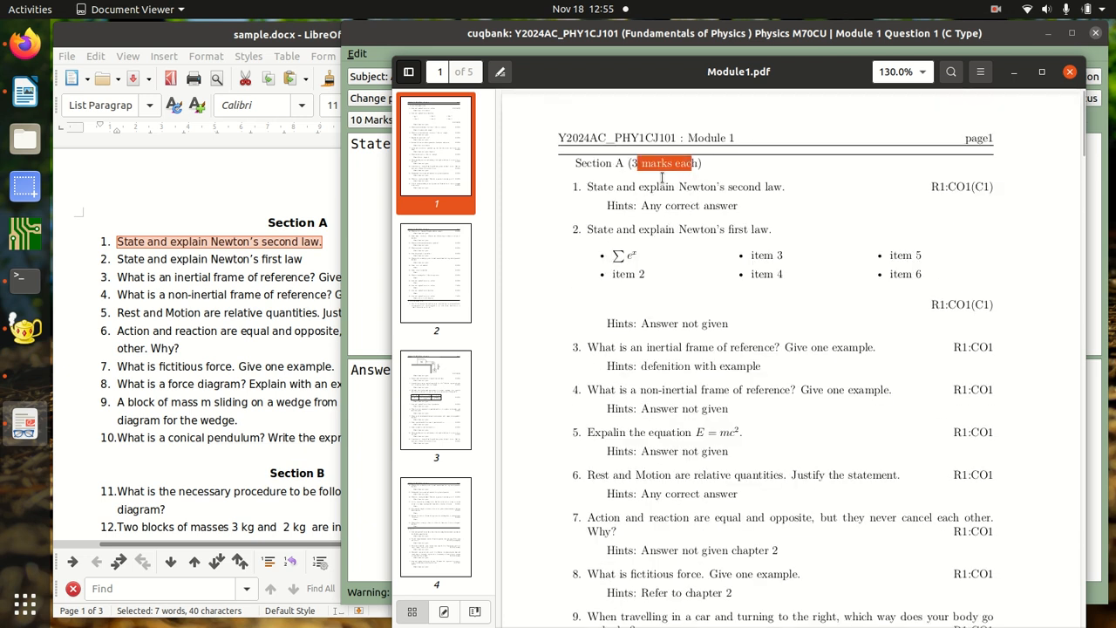
click(635, 163)
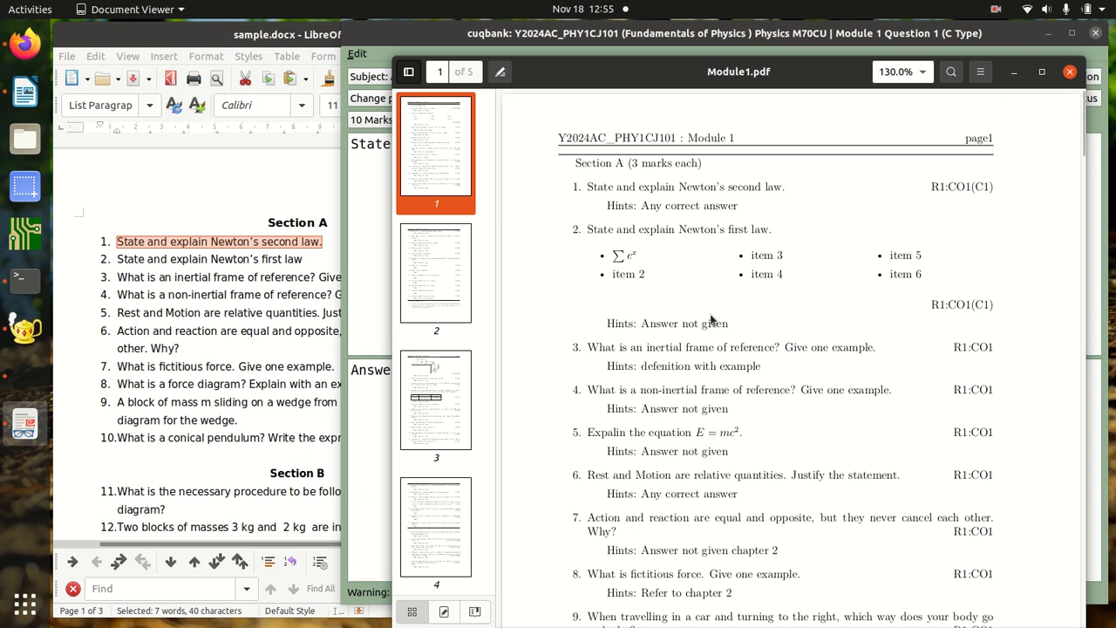
scroll(721, 360, down, 10)
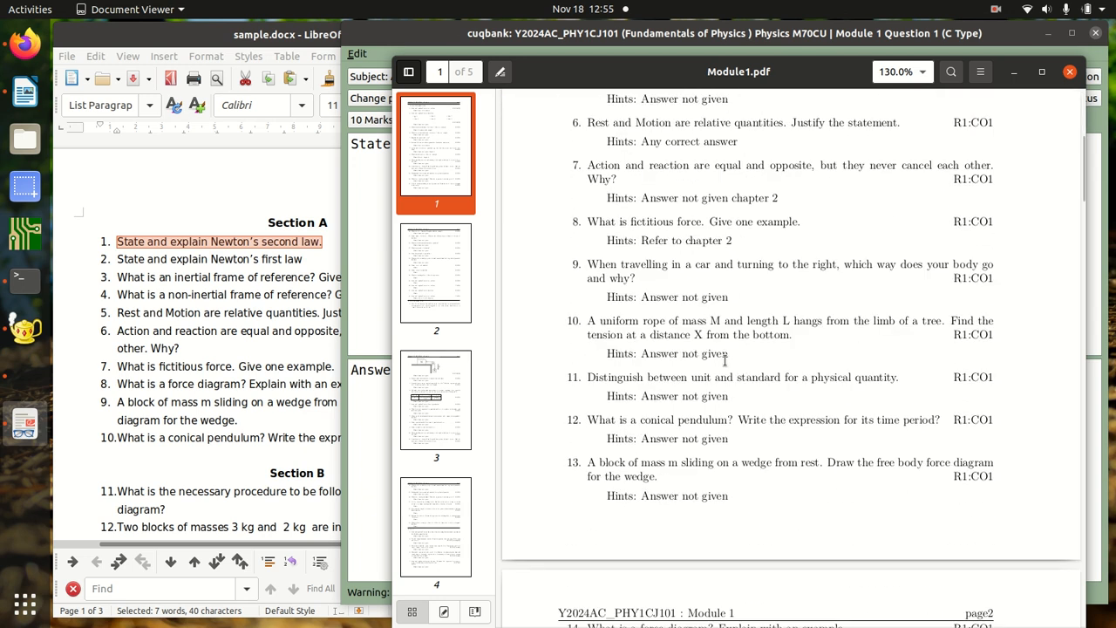
scroll(778, 388, down, 5)
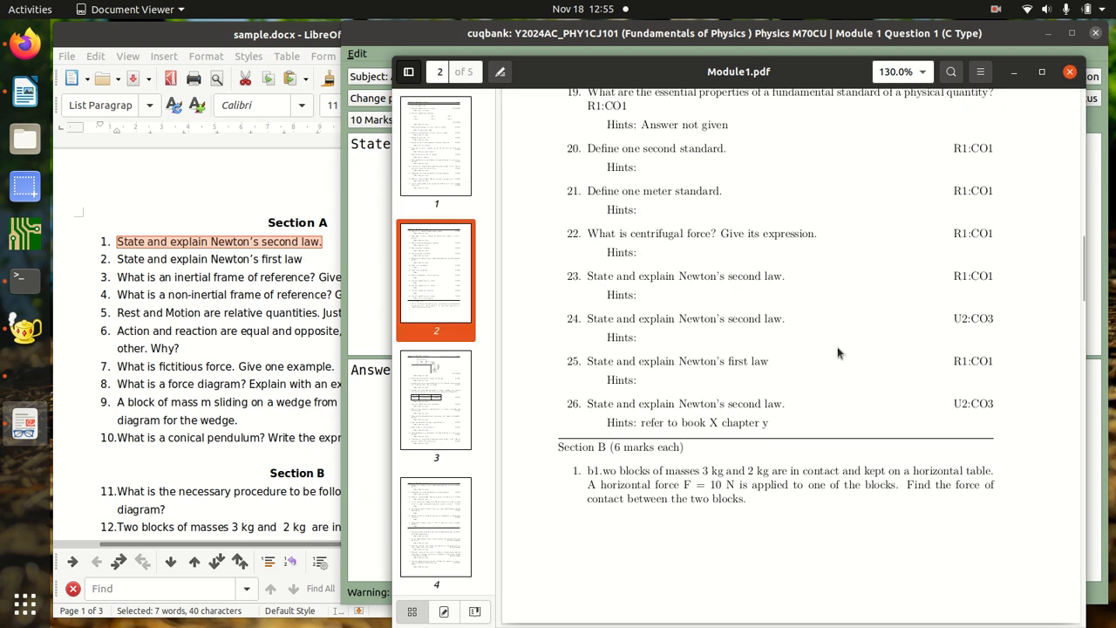
click(1070, 72)
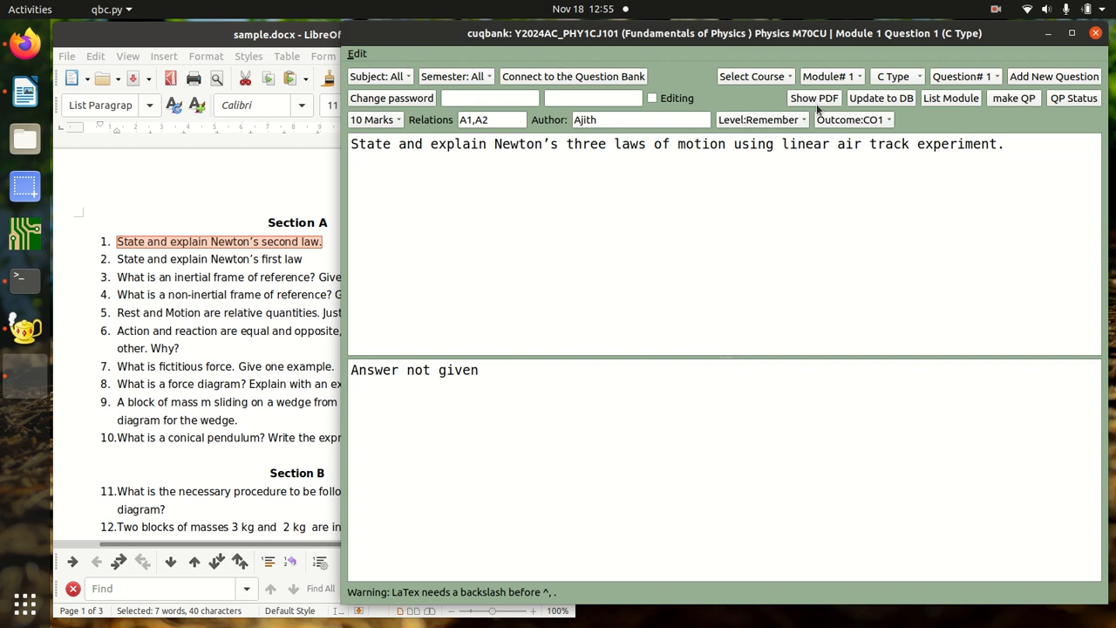
- Change the question type to A, load question 1, and switch to question 2
click(897, 81)
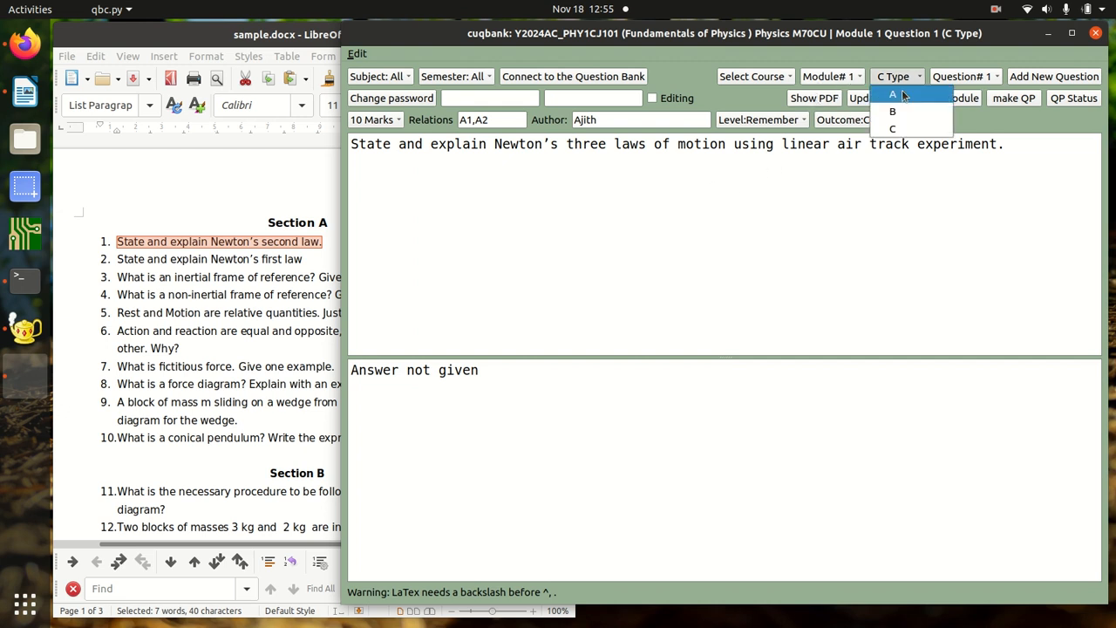
click(896, 93)
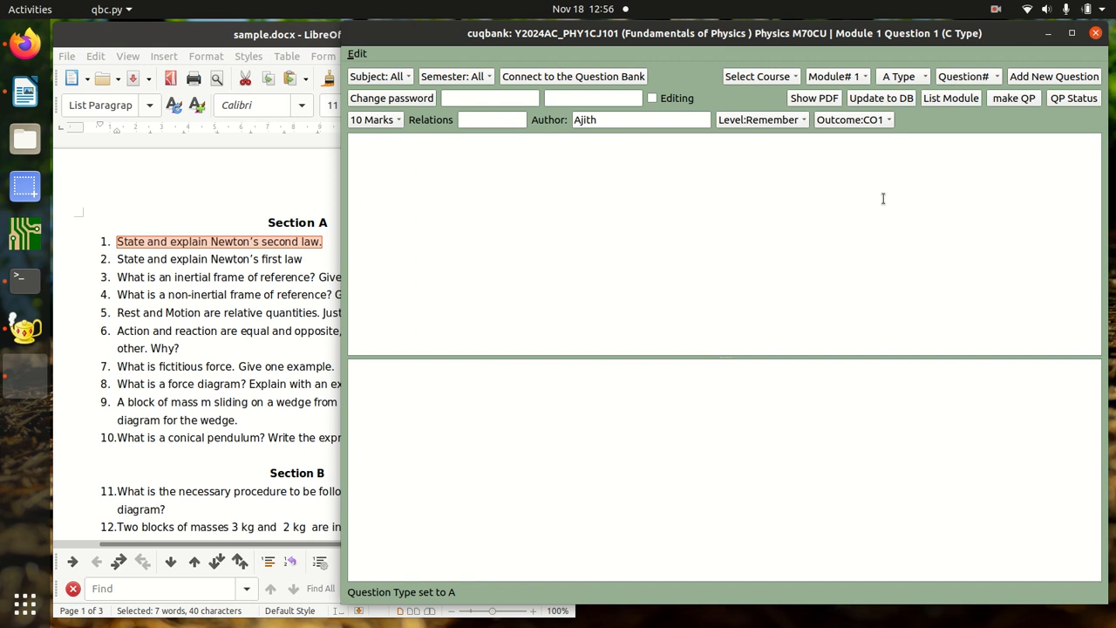
click(959, 77)
click(958, 96)
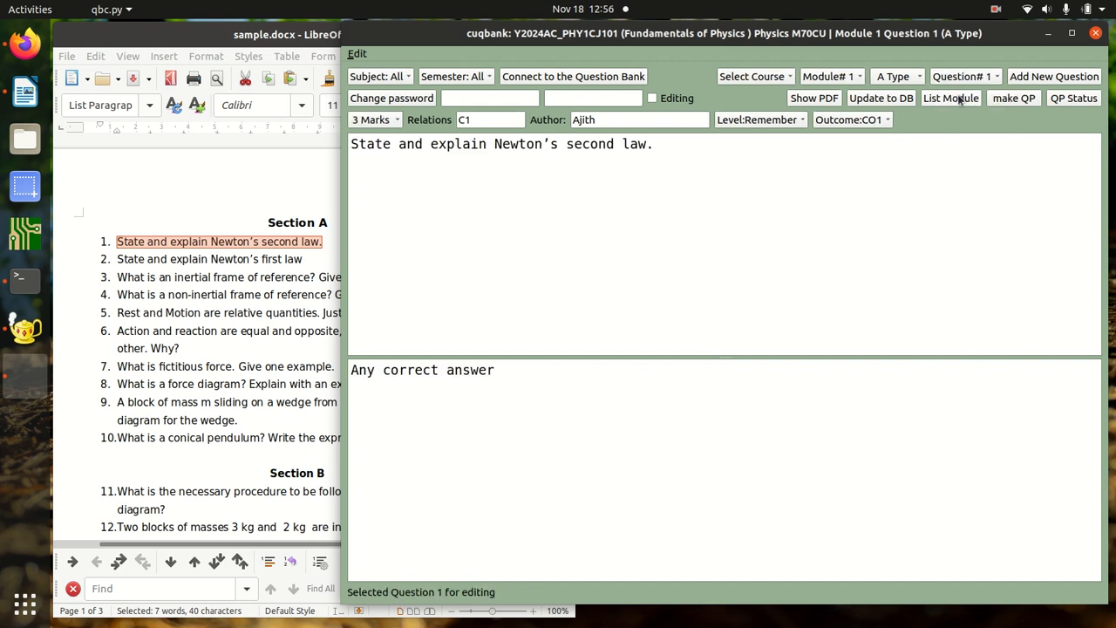
click(959, 76)
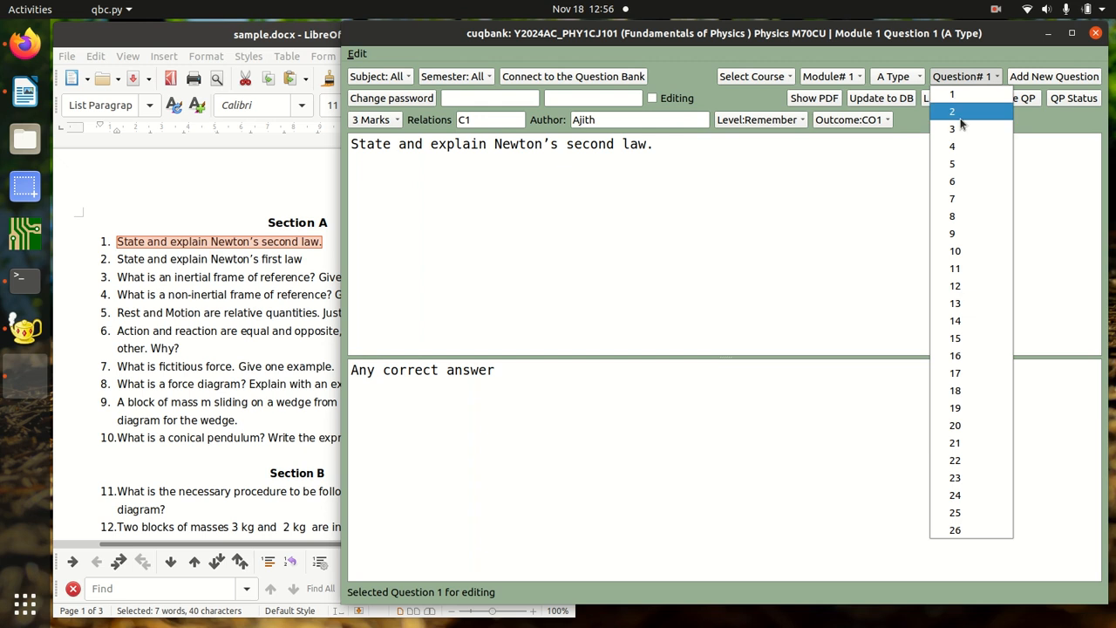
click(954, 111)
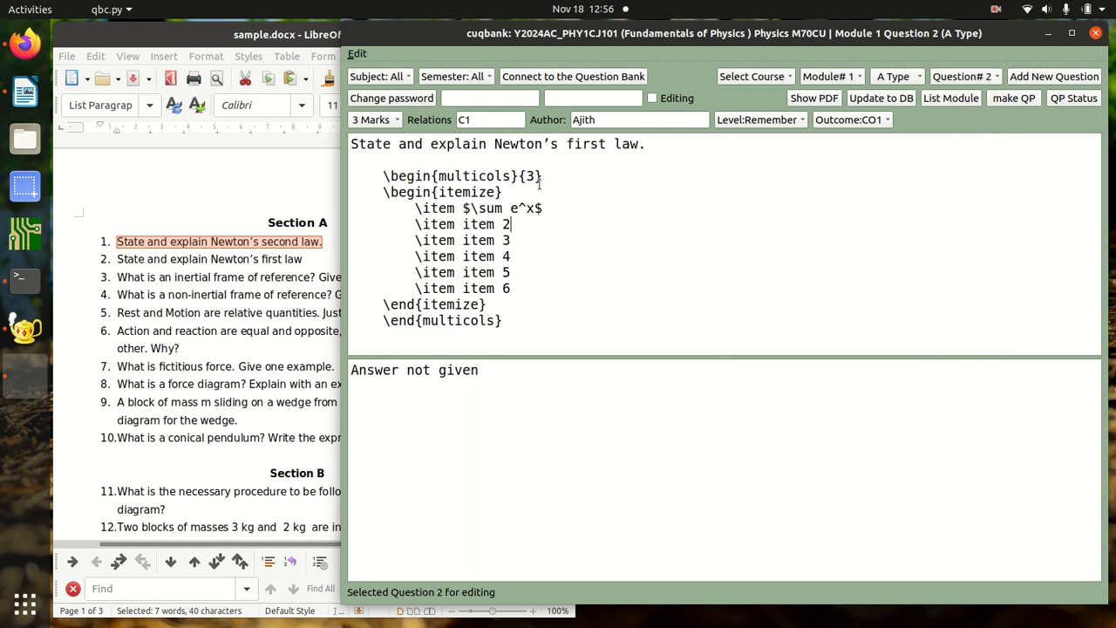
- Remove the multicols lines around question 2's itemize list, replace the first item's formula with "item 1", and preview the question as a PDF
drag(565, 174, 261, 177)
key(BackSpace)
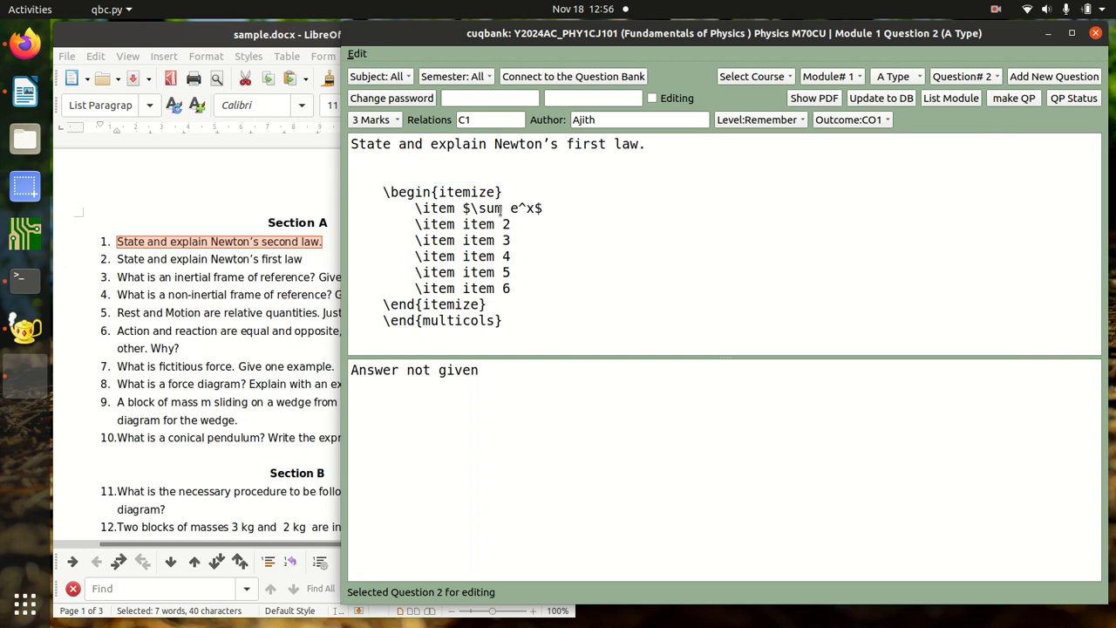
drag(470, 208, 624, 209)
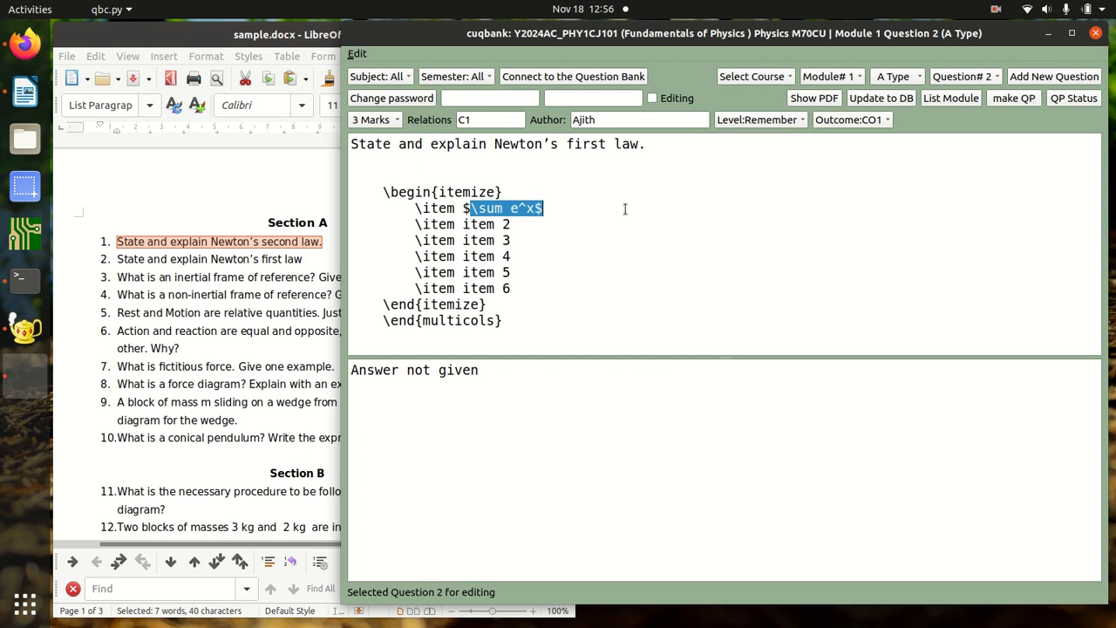
key(BackSpace)
key(BackSpace)
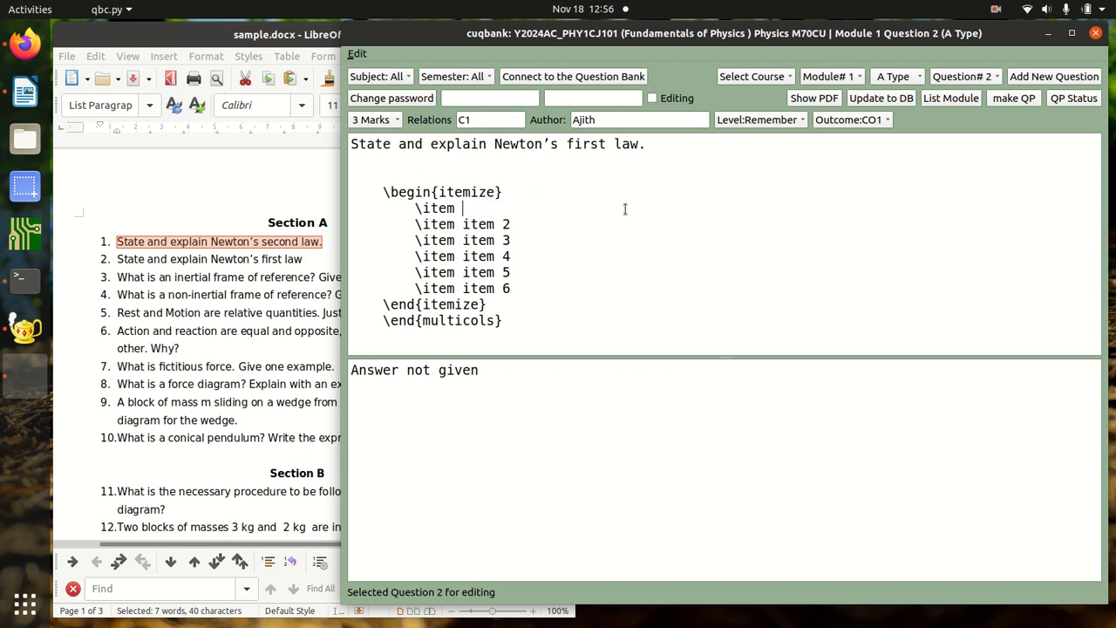
text(item 1)
drag(547, 317, 360, 327)
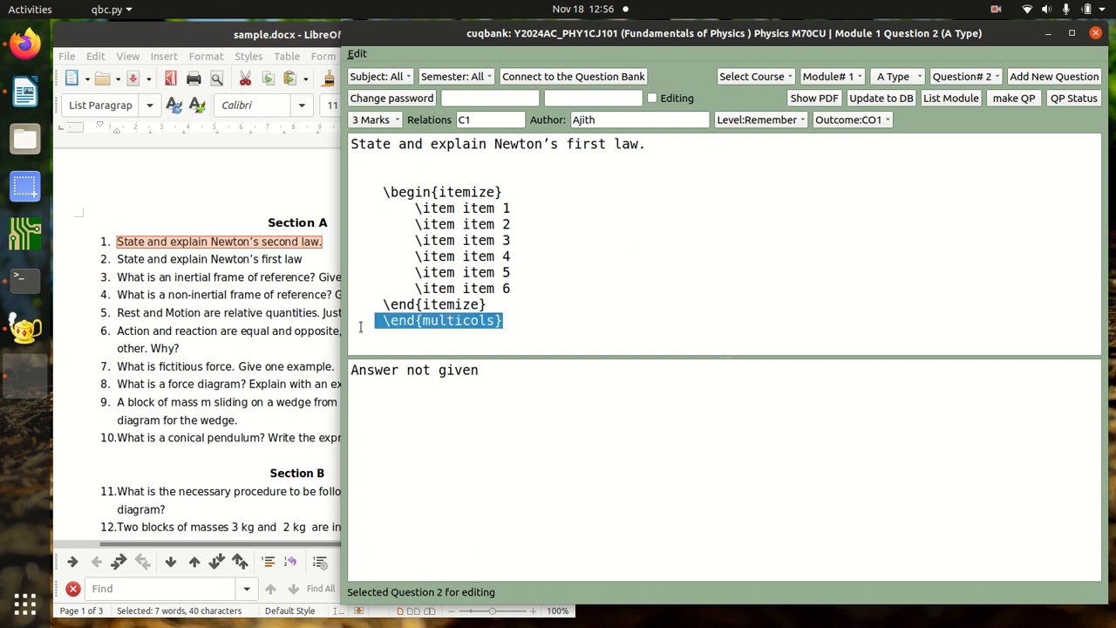
key(BackSpace)
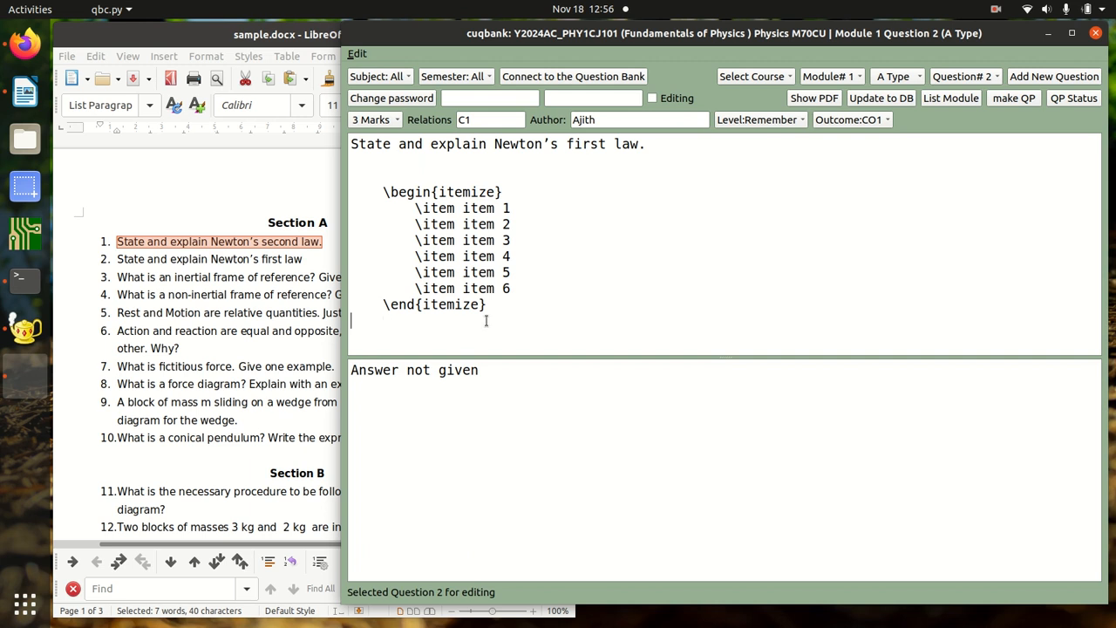
click(806, 100)
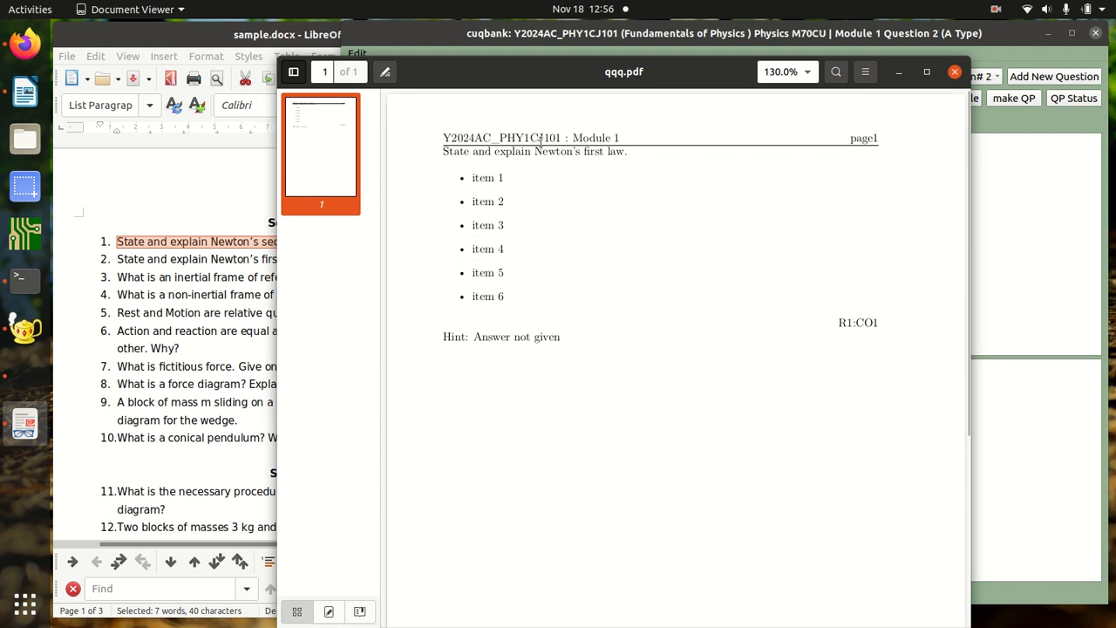
- Close the preview, change question 2's itemize environment to enumerate in both the begin and end lines, and preview it as a PDF
drag(667, 86, 775, 325)
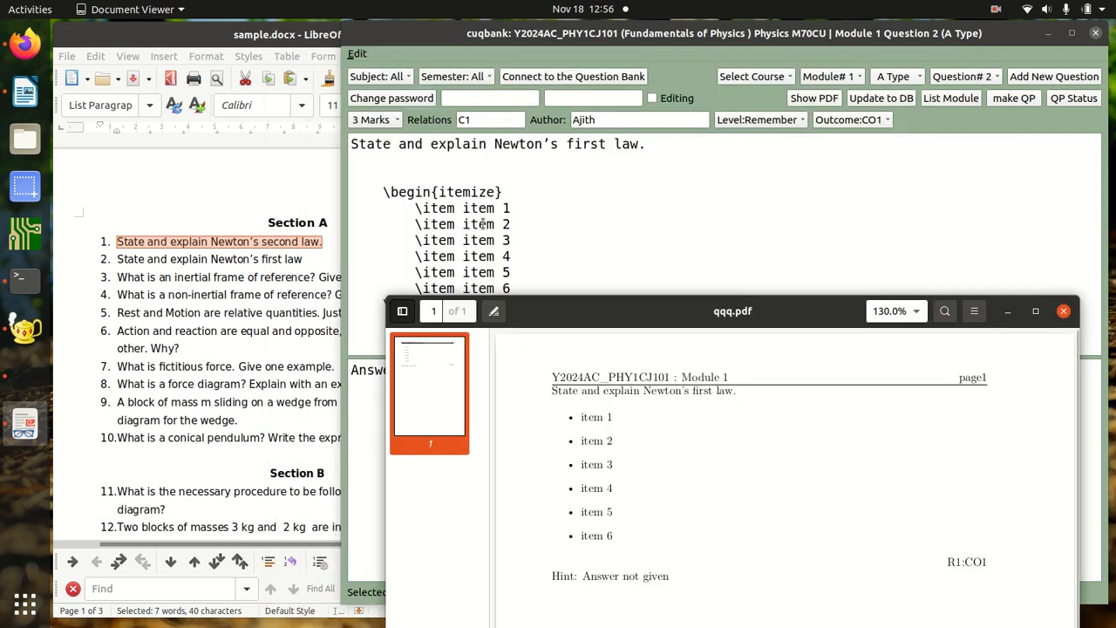
click(1063, 311)
drag(497, 193, 440, 193)
text(enumera)
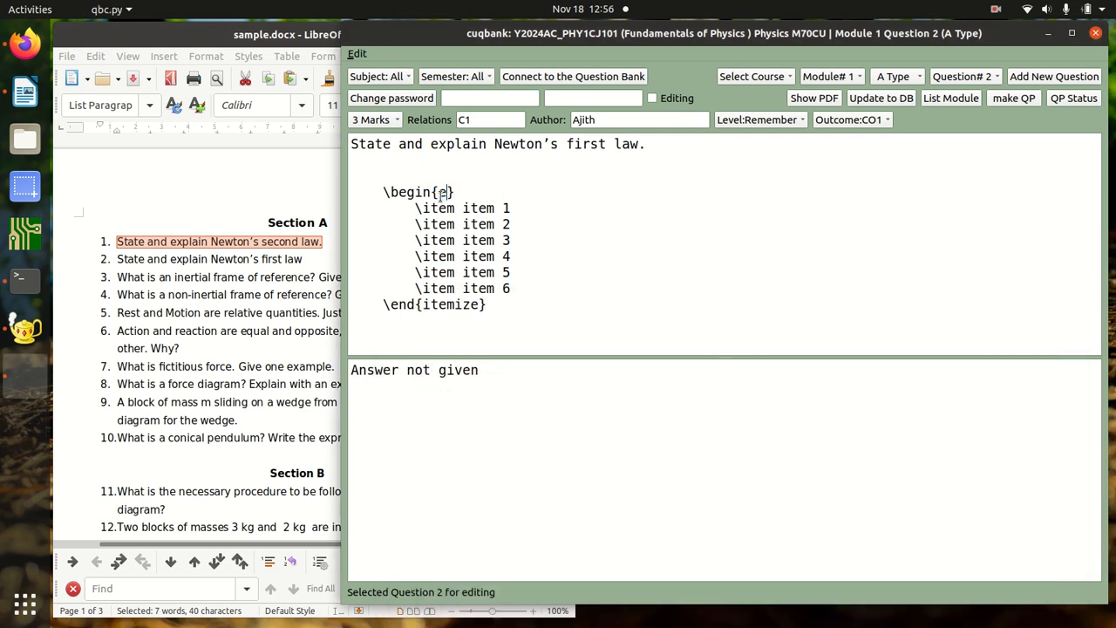
text(te)
drag(484, 304, 423, 303)
key(BackSpace)
text(enumerat)
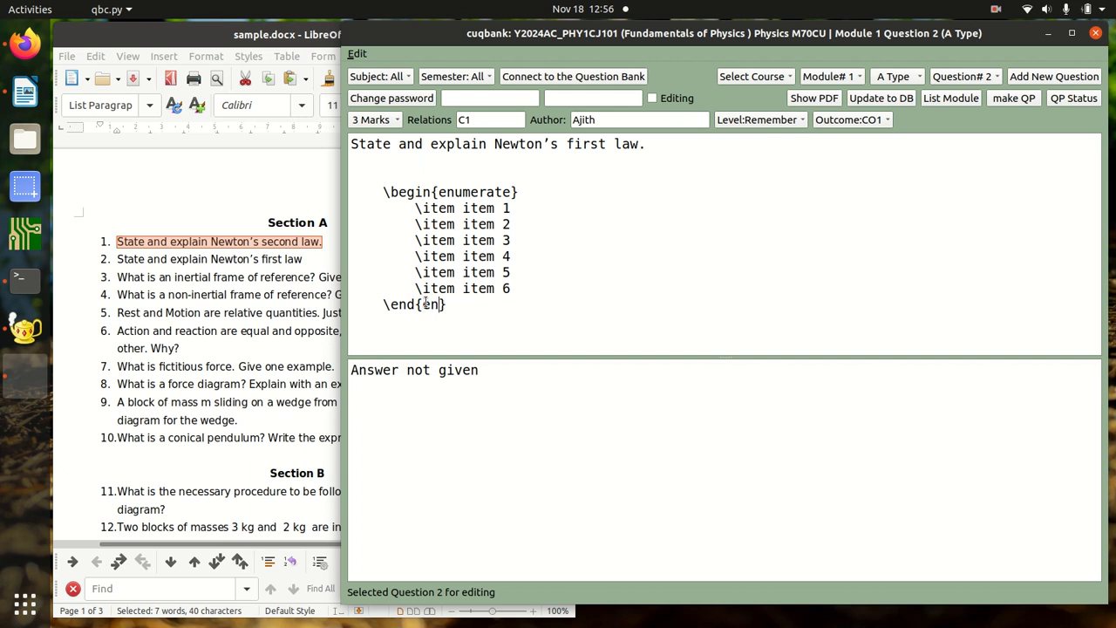
text(e)
click(815, 98)
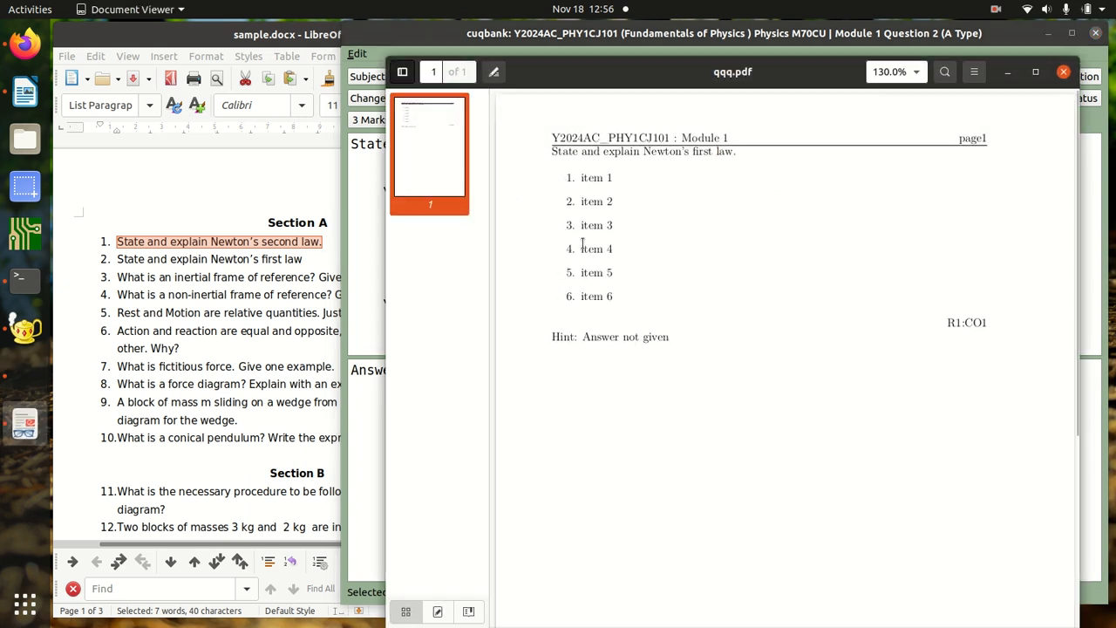
click(1064, 73)
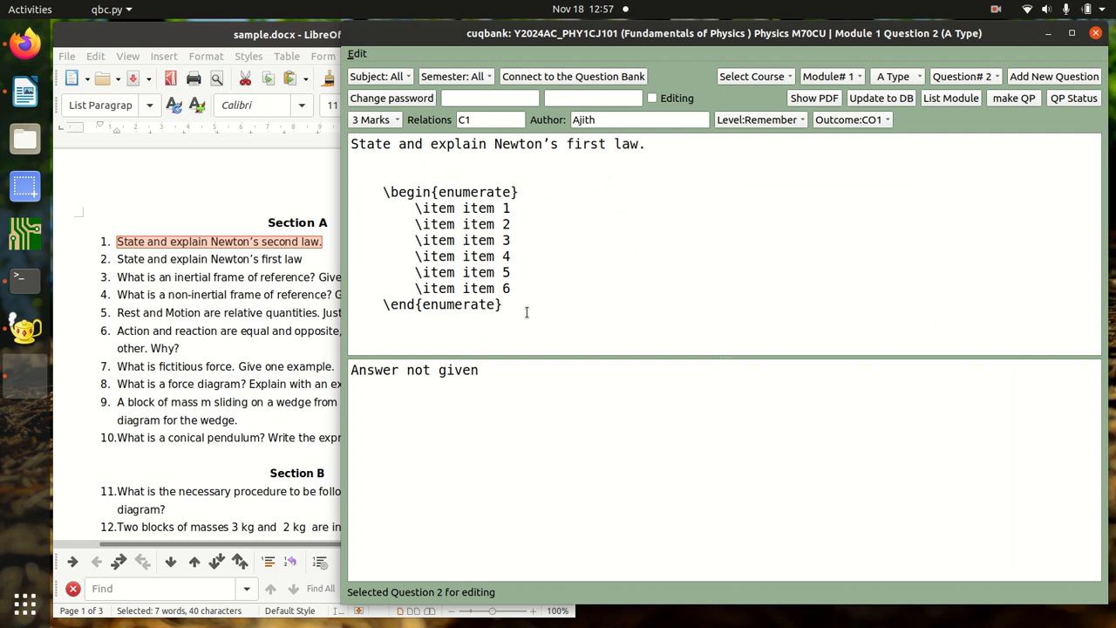
- Replace the whole enumerate list in question 2 with \includegraphics{res-ac.png}
drag(526, 307, 357, 173)
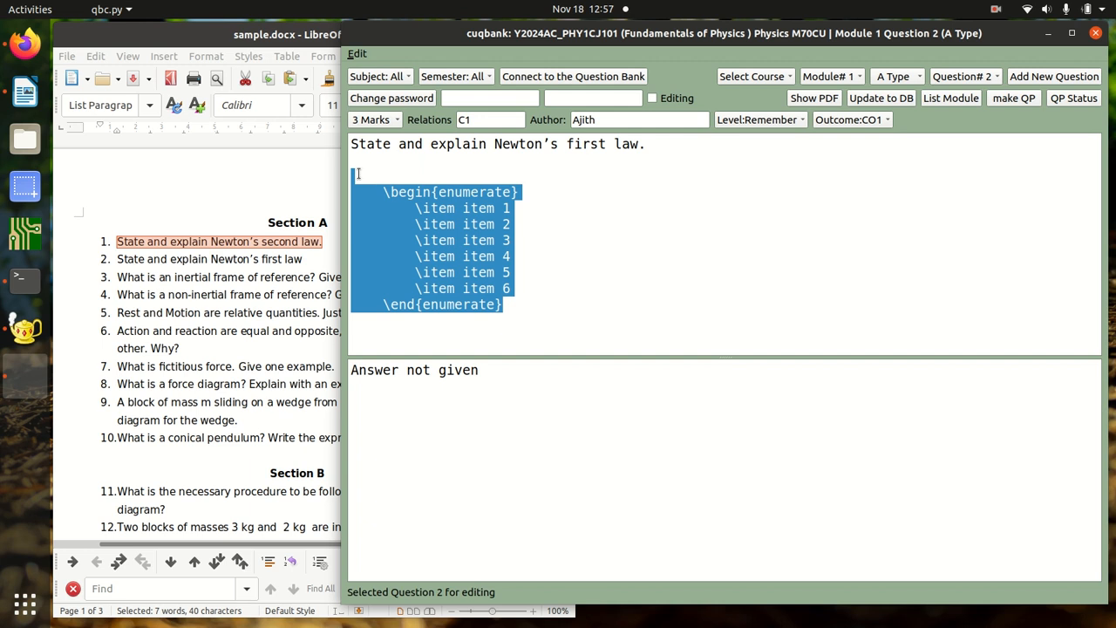
click(377, 171)
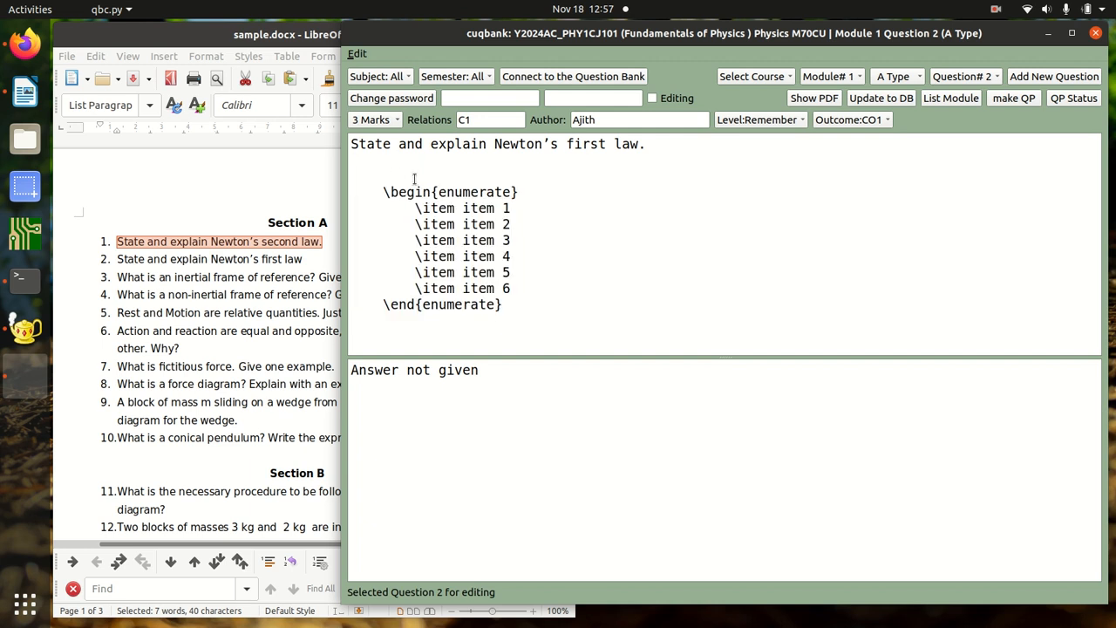
drag(505, 299, 348, 181)
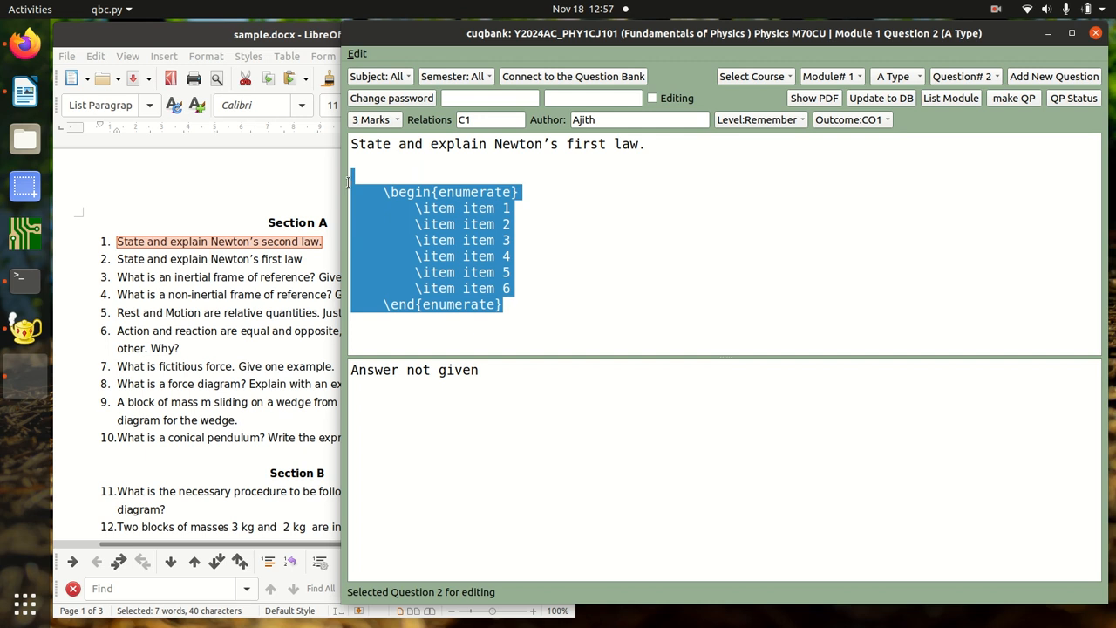
text(\\in)
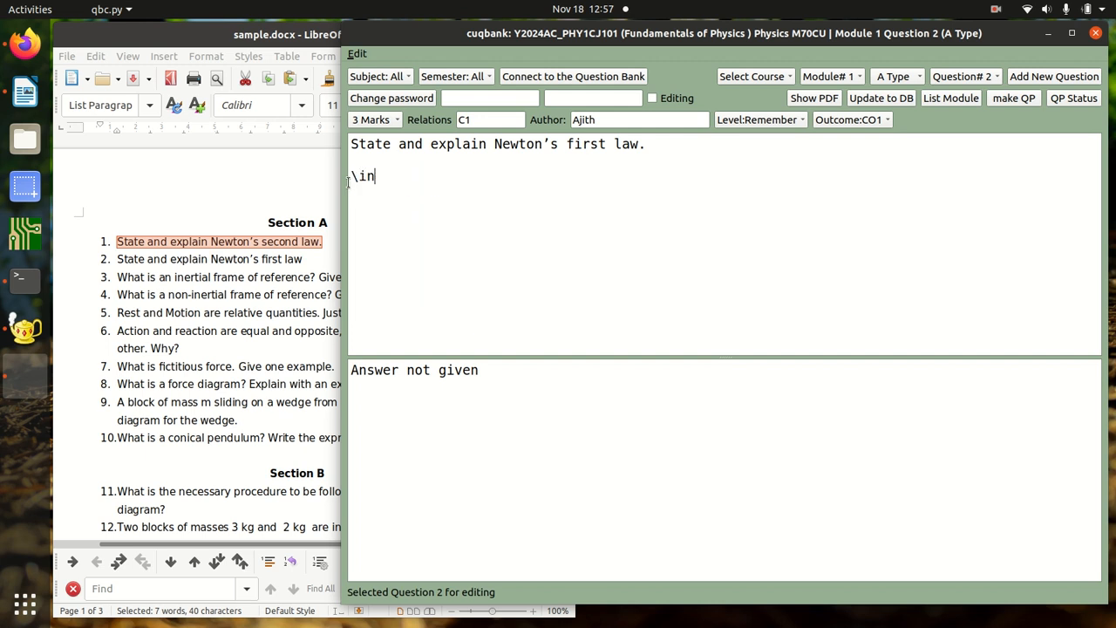
text(cludegraphics)
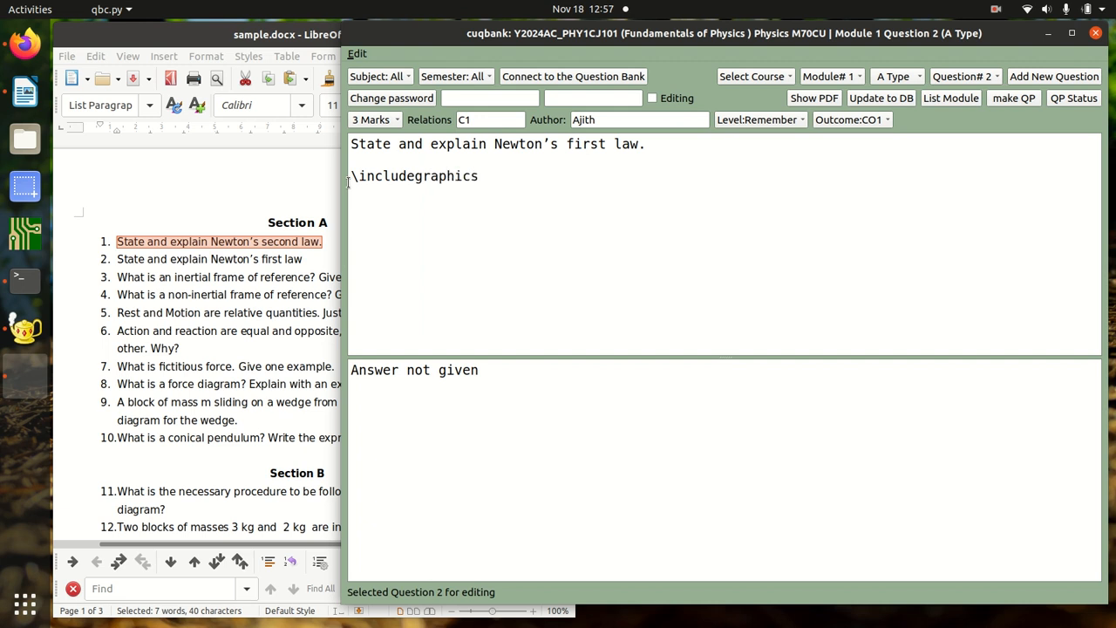
text({})
text(res-)
text(ac.png)
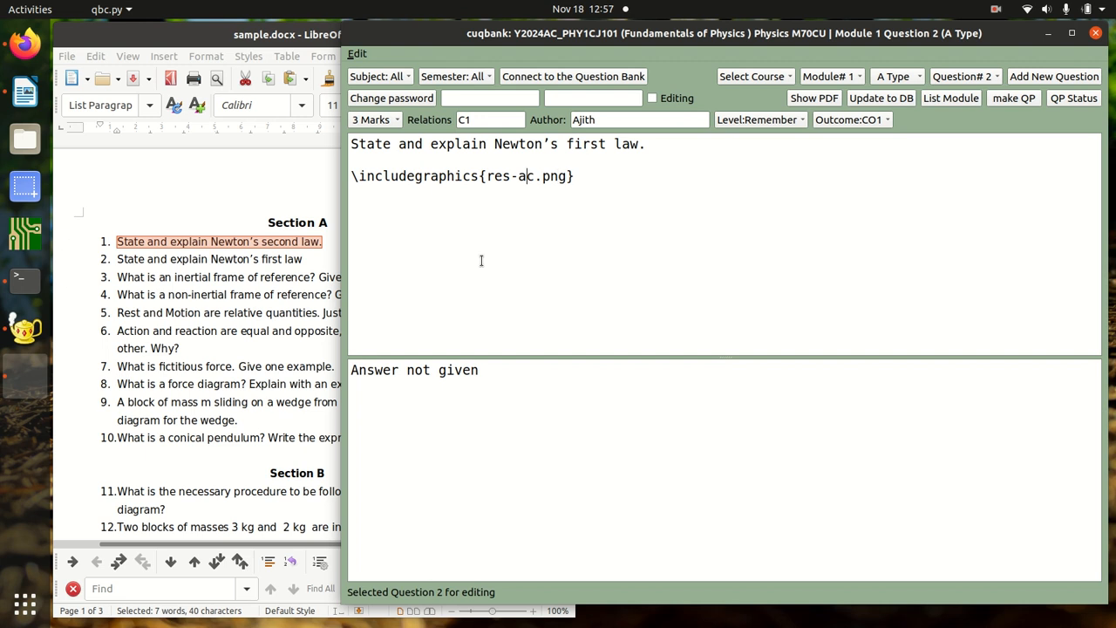
- Add the options [width=5cm, height=4cm] to question 2's \includegraphics command and preview the question as a PDF
text([])
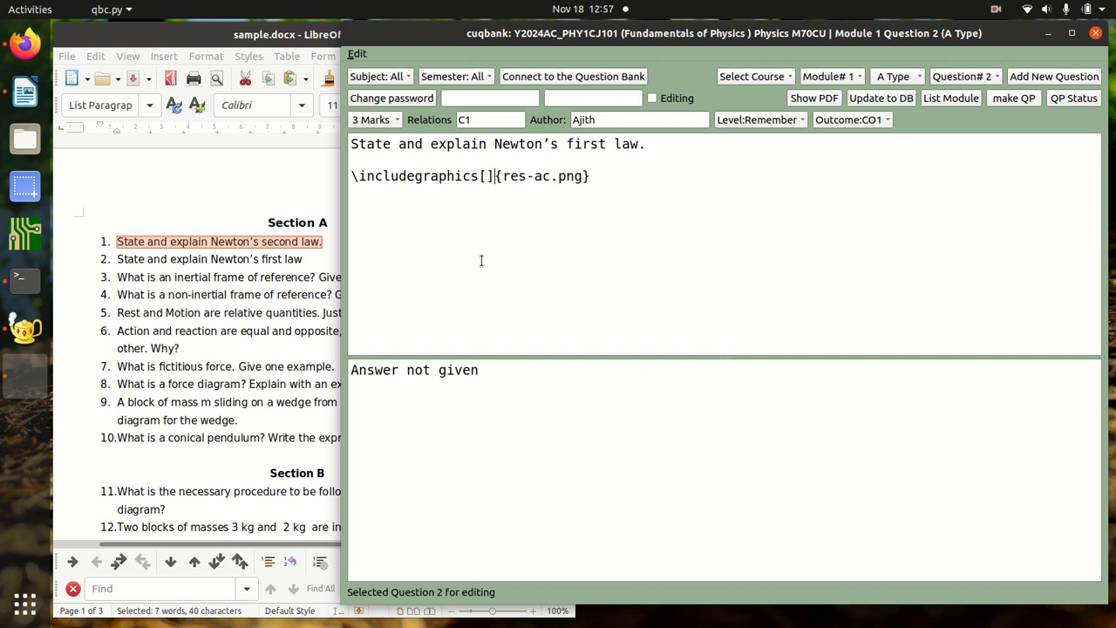
text(width)
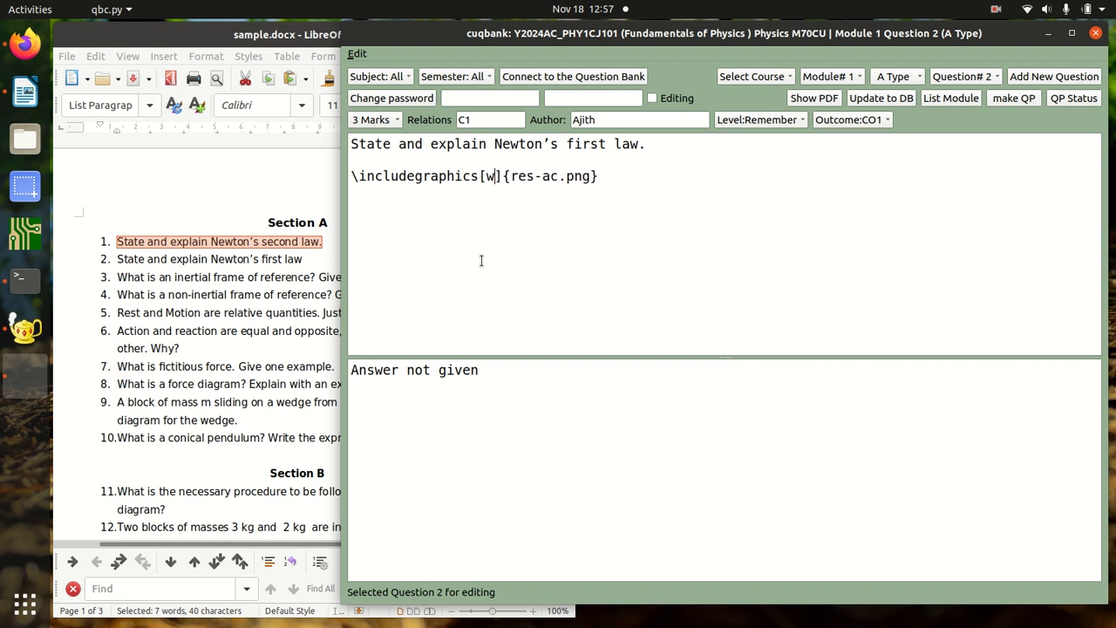
text(=5)
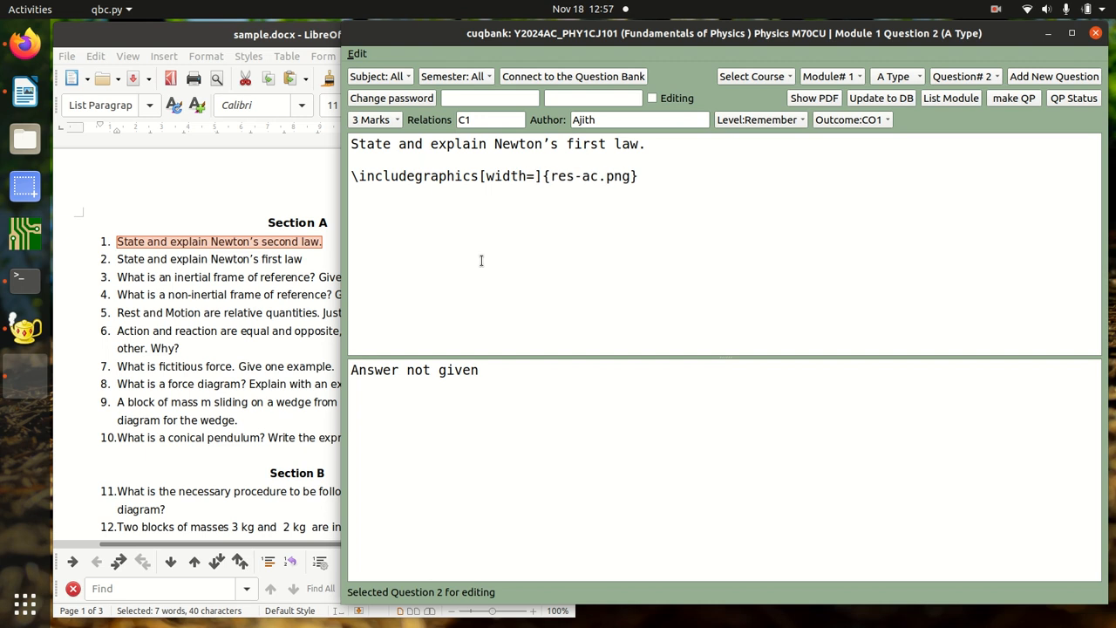
text(cm, he)
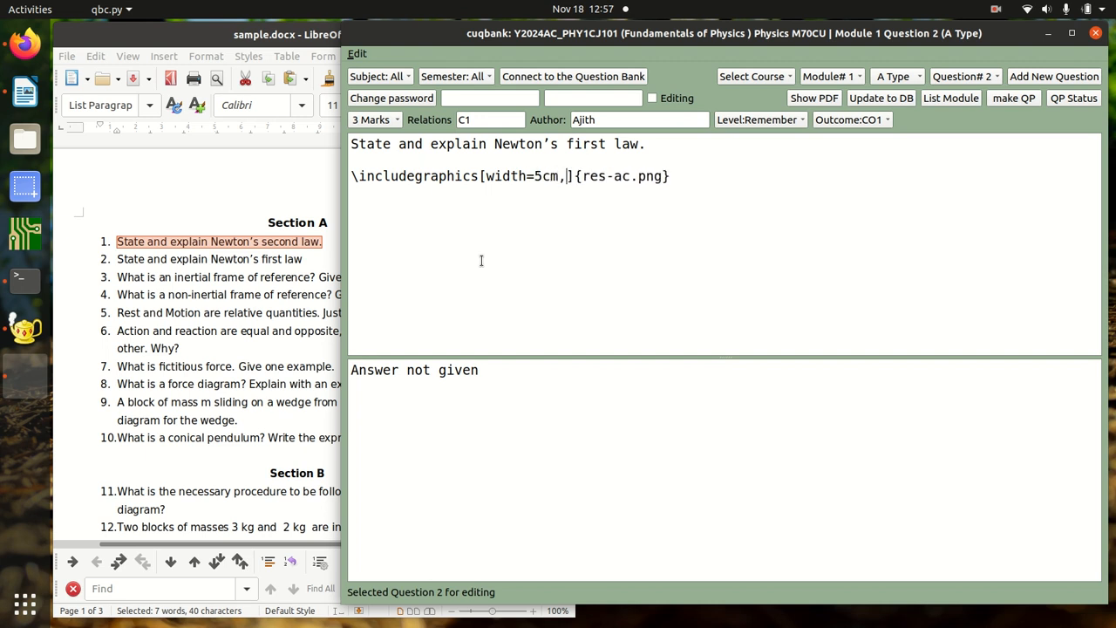
text(ight=4)
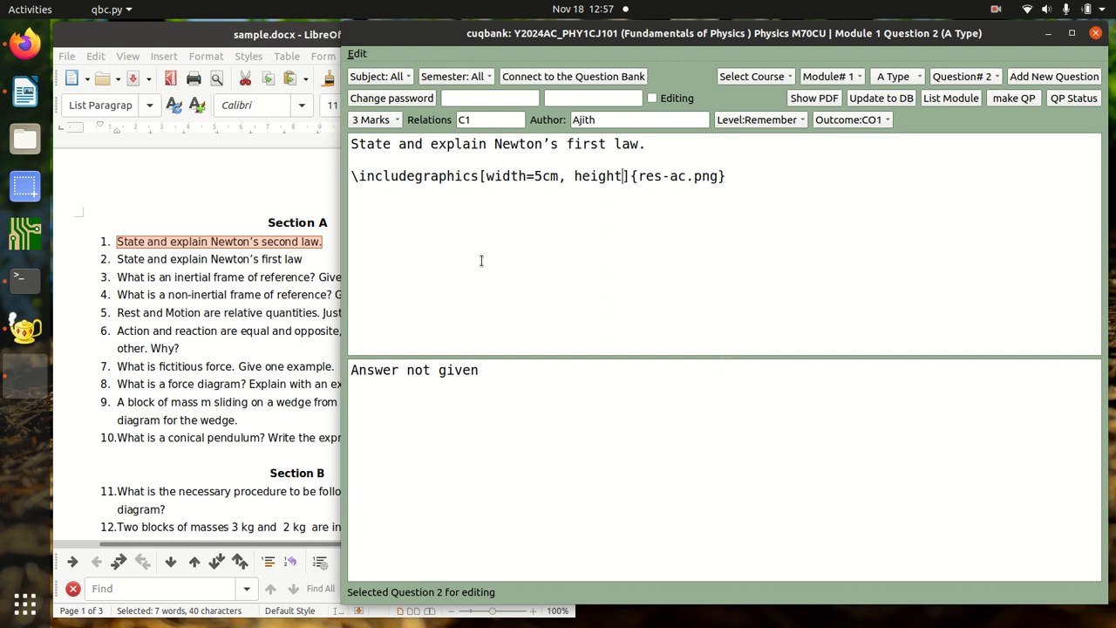
text(cm)
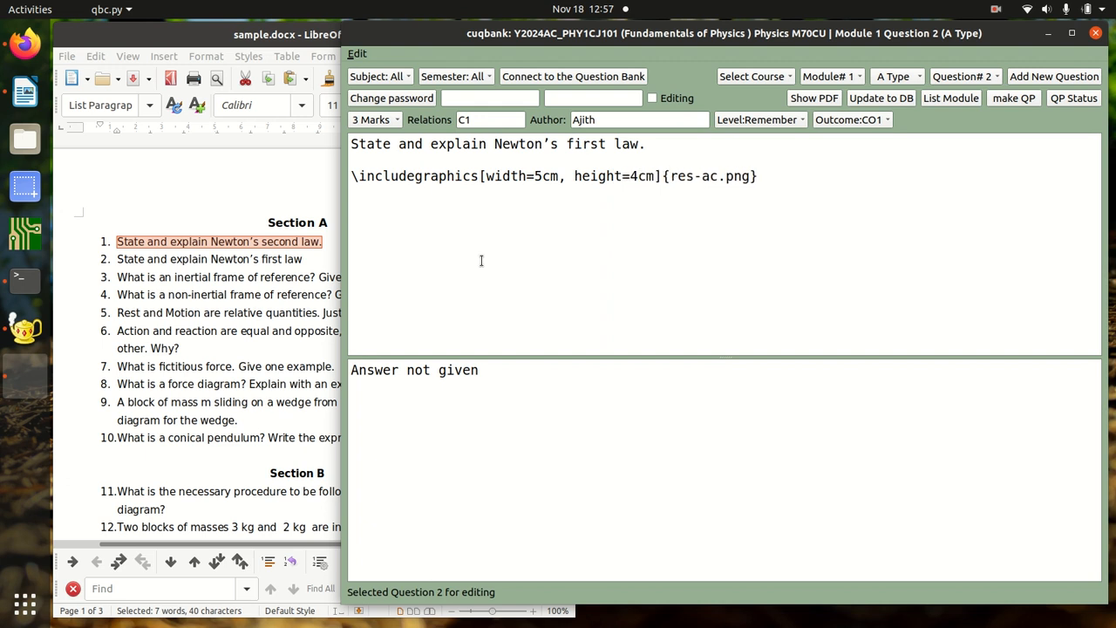
click(814, 101)
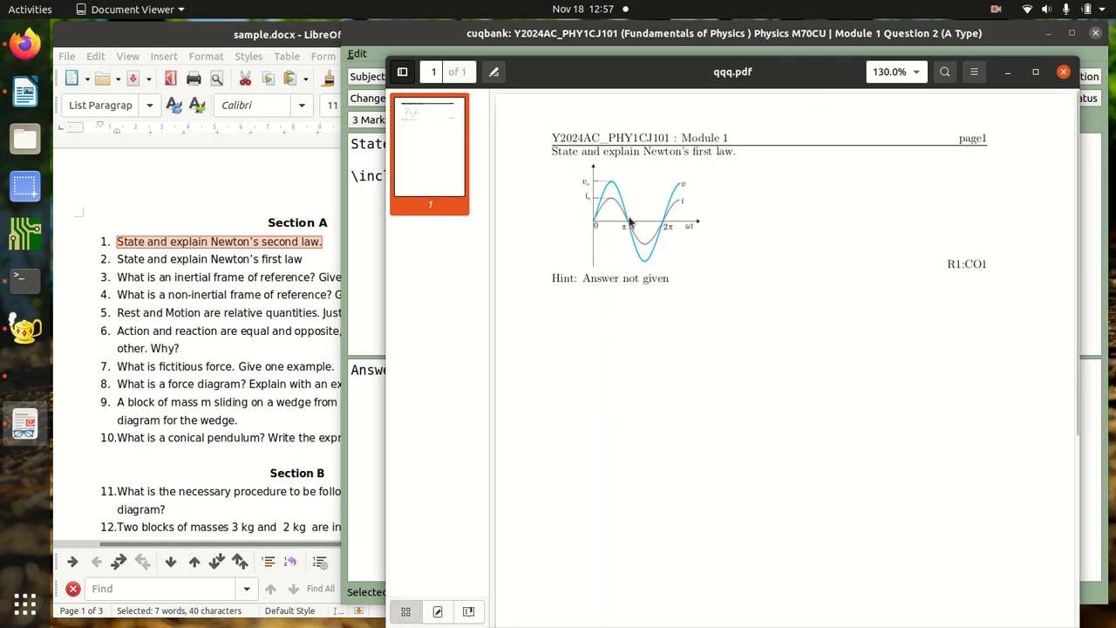
click(1063, 71)
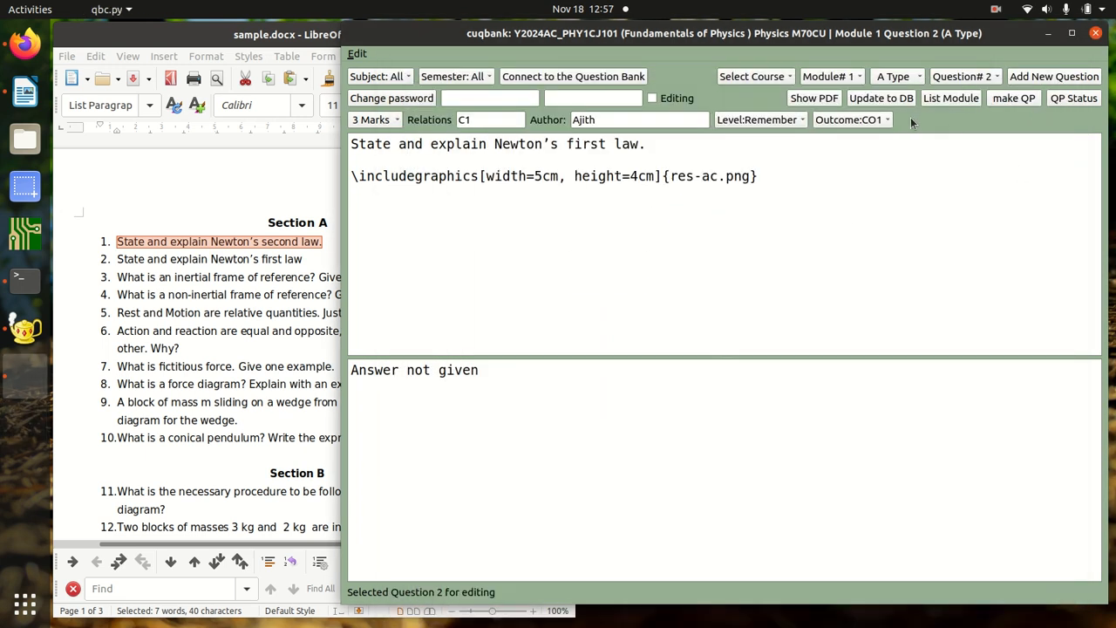
- Update question 2 in the database and generate the PDF listing of module 1
click(881, 98)
click(826, 343)
click(940, 99)
- Examine question 2's figure and the remaining sections in the module PDF, and close it
scroll(610, 331, down, 10)
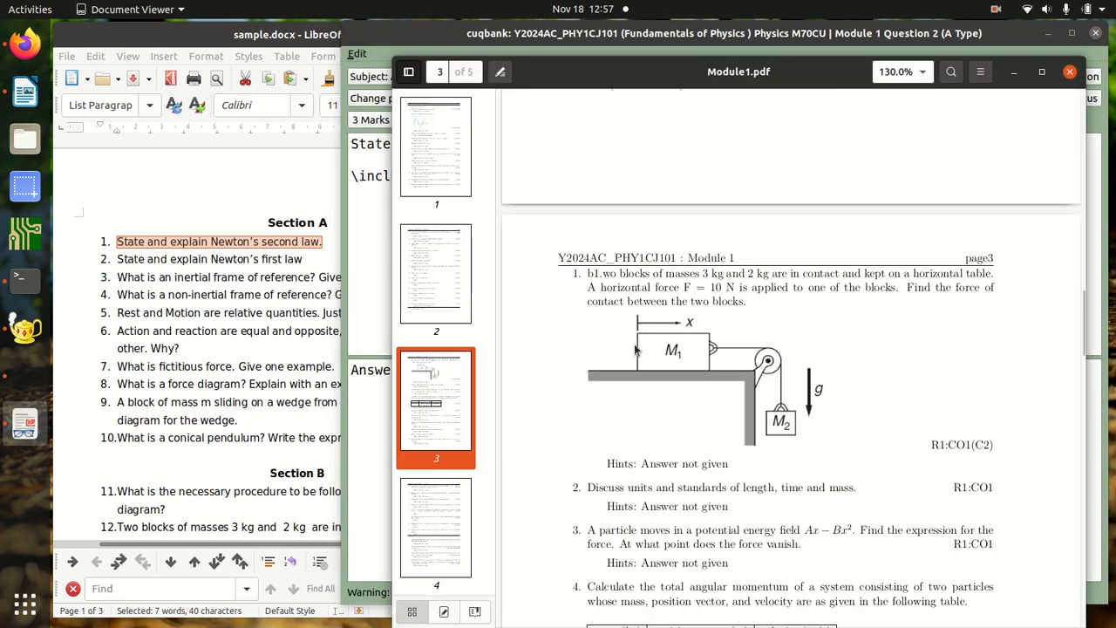
scroll(635, 349, up, 15)
scroll(640, 349, down, 5)
scroll(641, 340, up, 10)
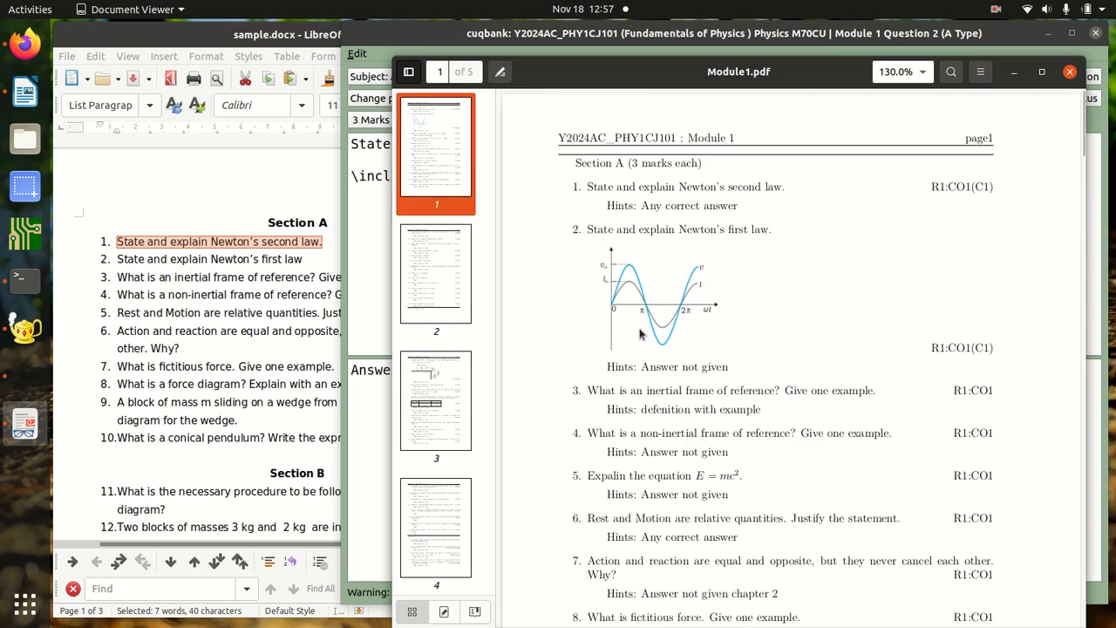
scroll(829, 382, down, 10)
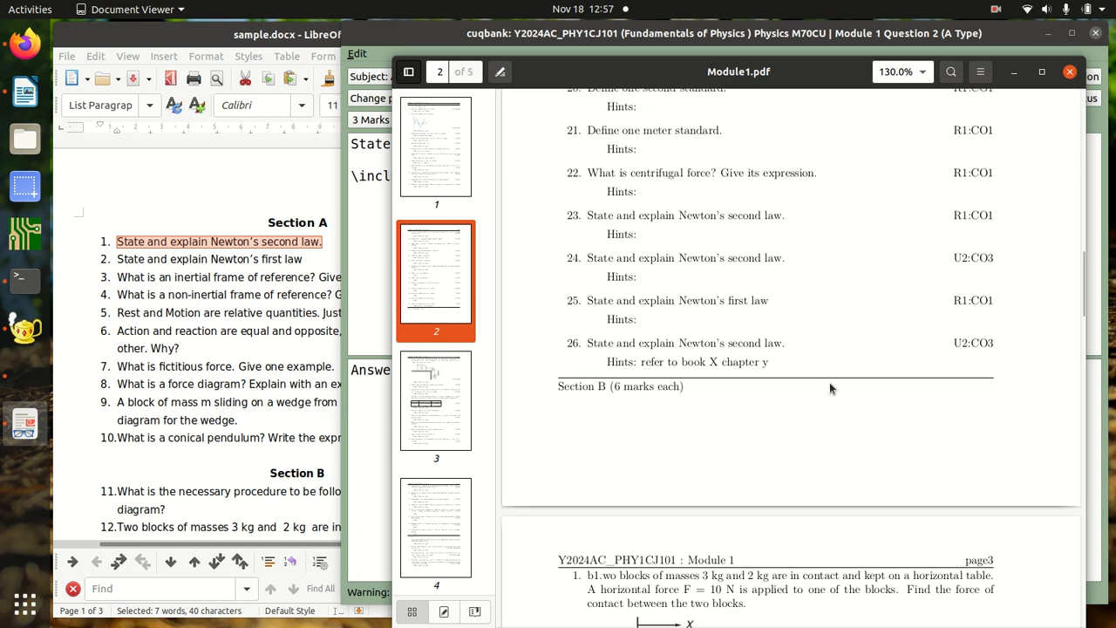
scroll(659, 311, down, 8)
scroll(658, 311, down, 20)
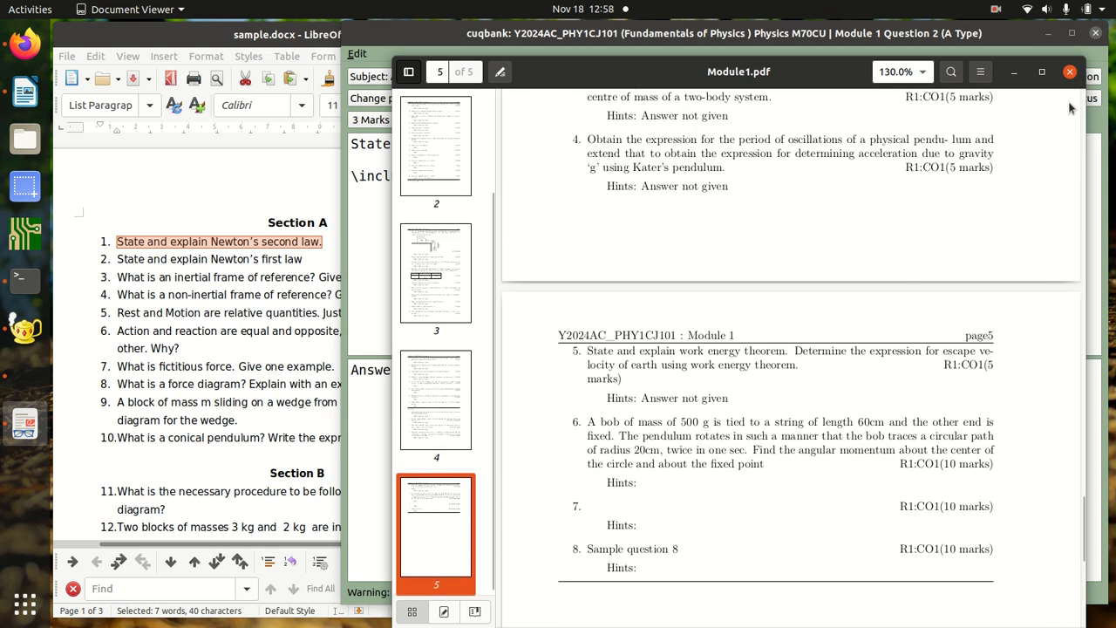
click(1070, 72)
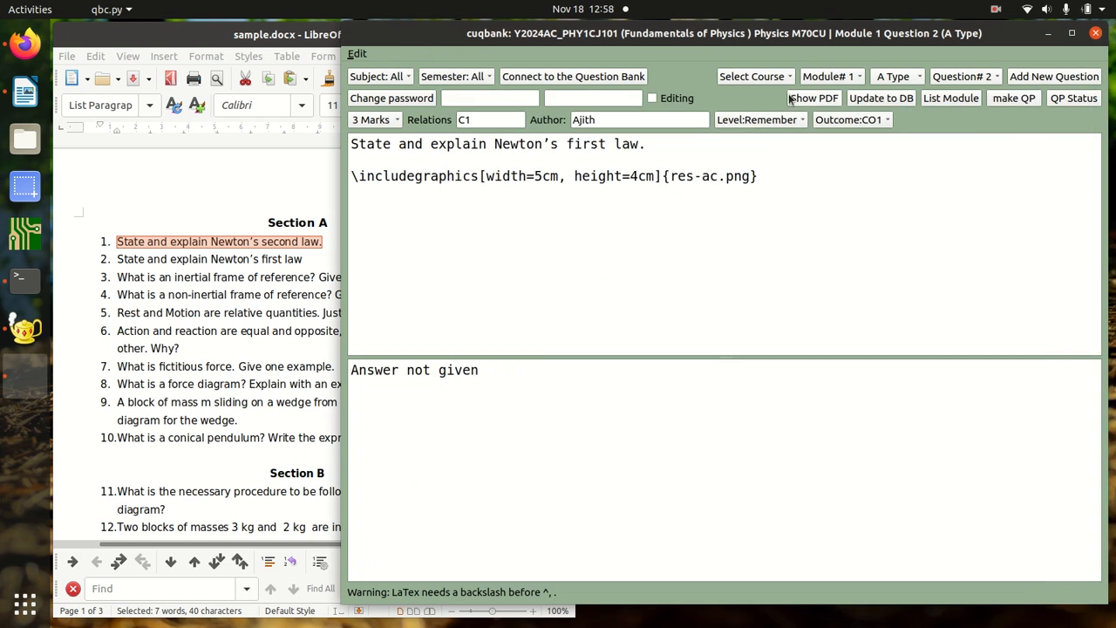
- Switch to module 4 and check its list of A type questions
click(819, 78)
click(824, 146)
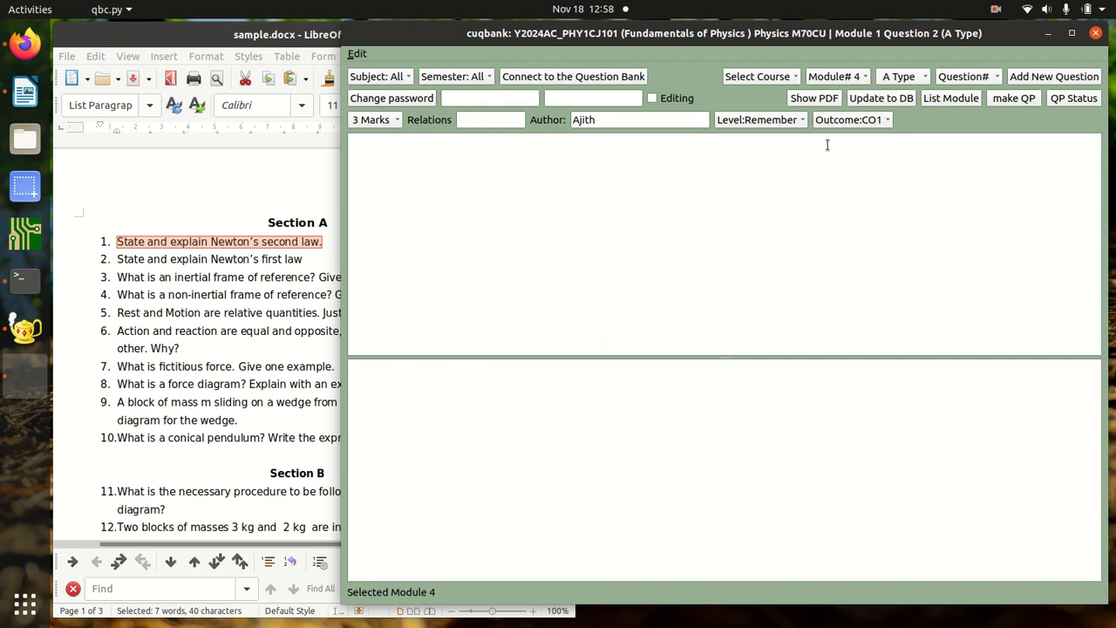
click(959, 77)
click(877, 176)
- Generate the Y2024AC_PHY1CJ101 question paper PDF, look through its parts, and close it
click(1011, 100)
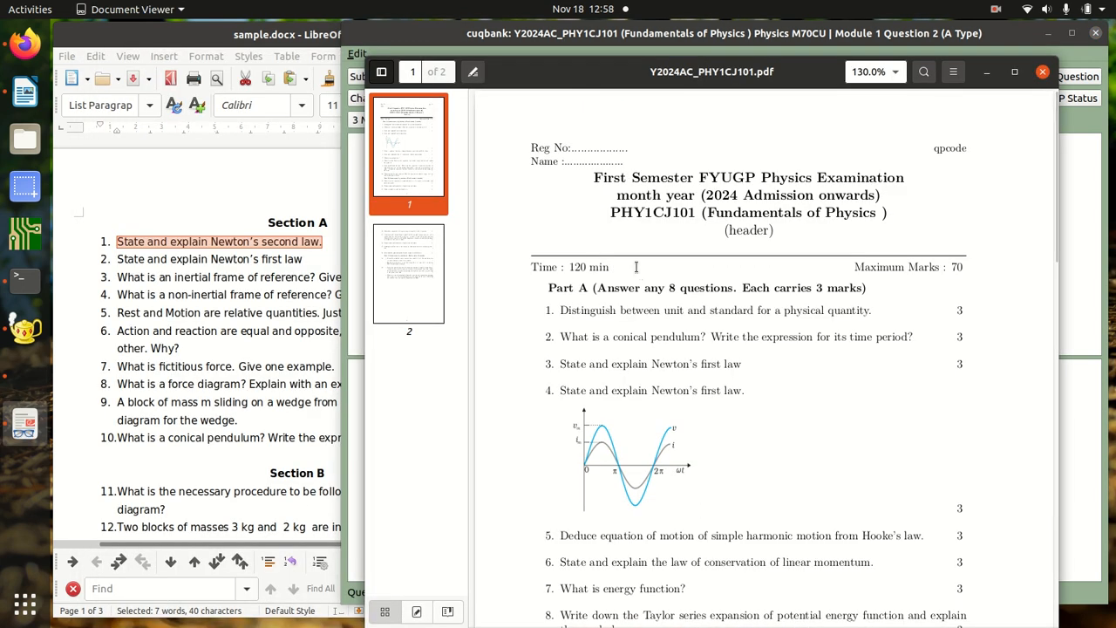
scroll(645, 288, down, 20)
scroll(737, 390, up, 20)
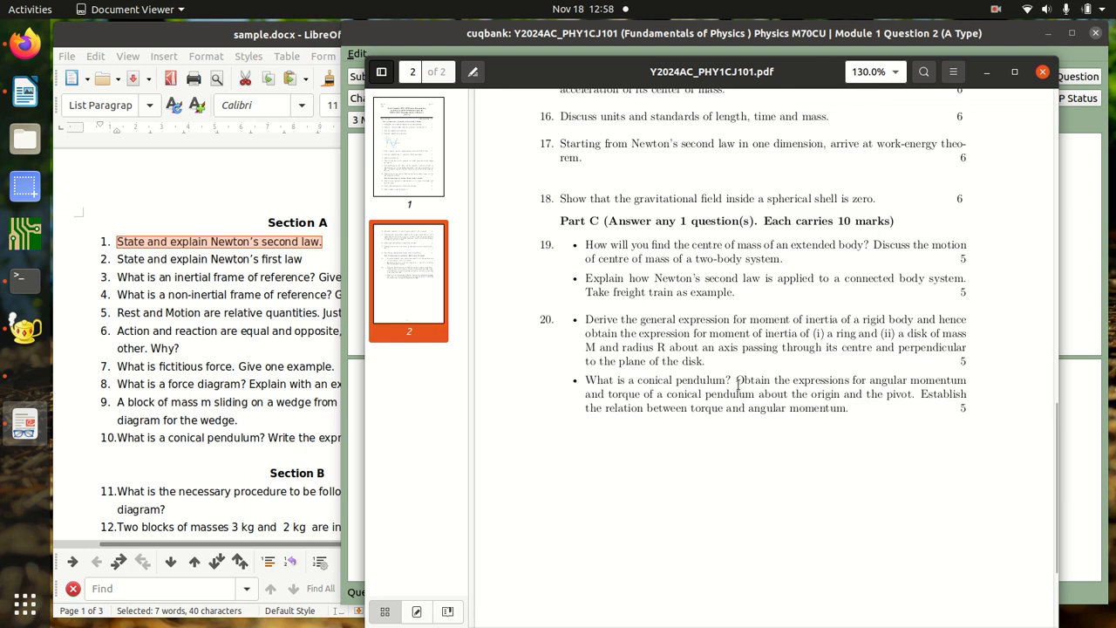
click(1043, 72)
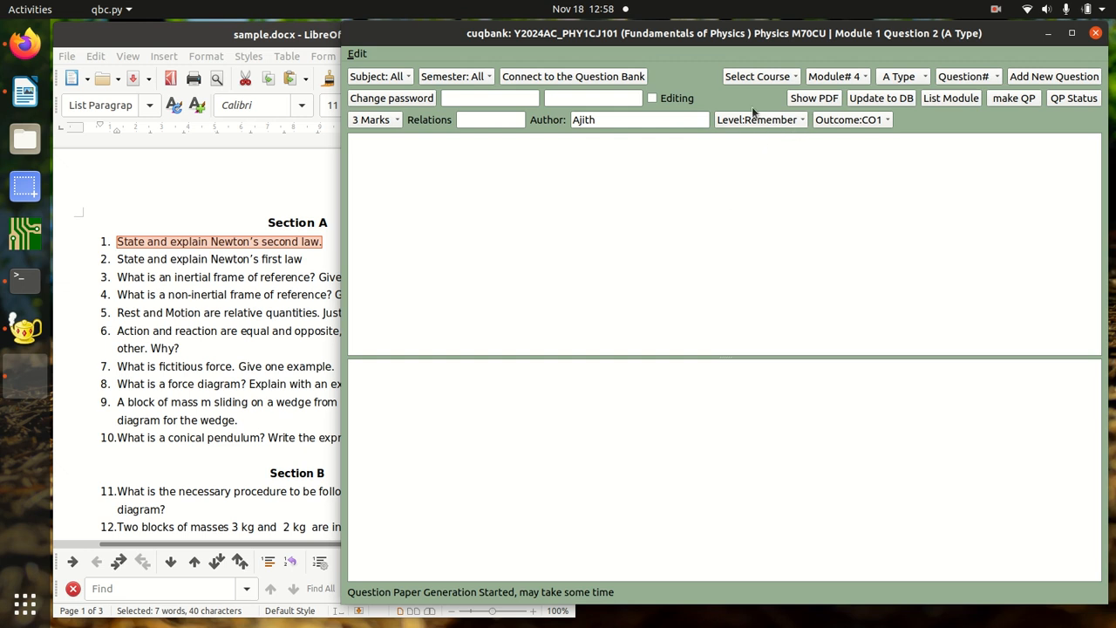
- Switch the course from Y2024AC_PHY1CJ101 to Y2024AC_MAL101, entering the database password
click(767, 77)
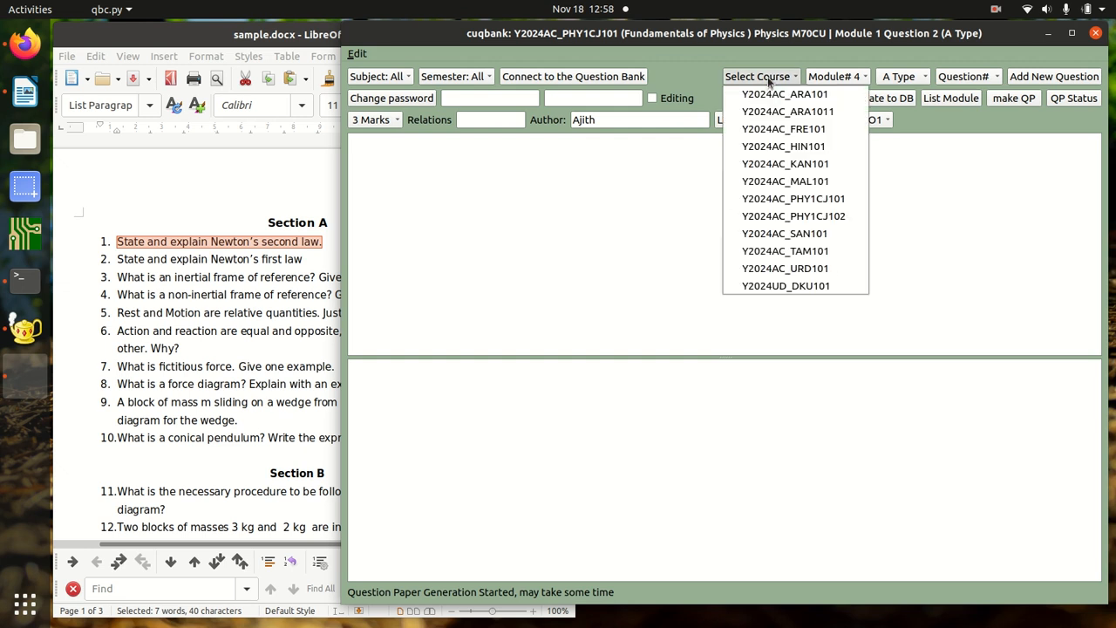
click(805, 181)
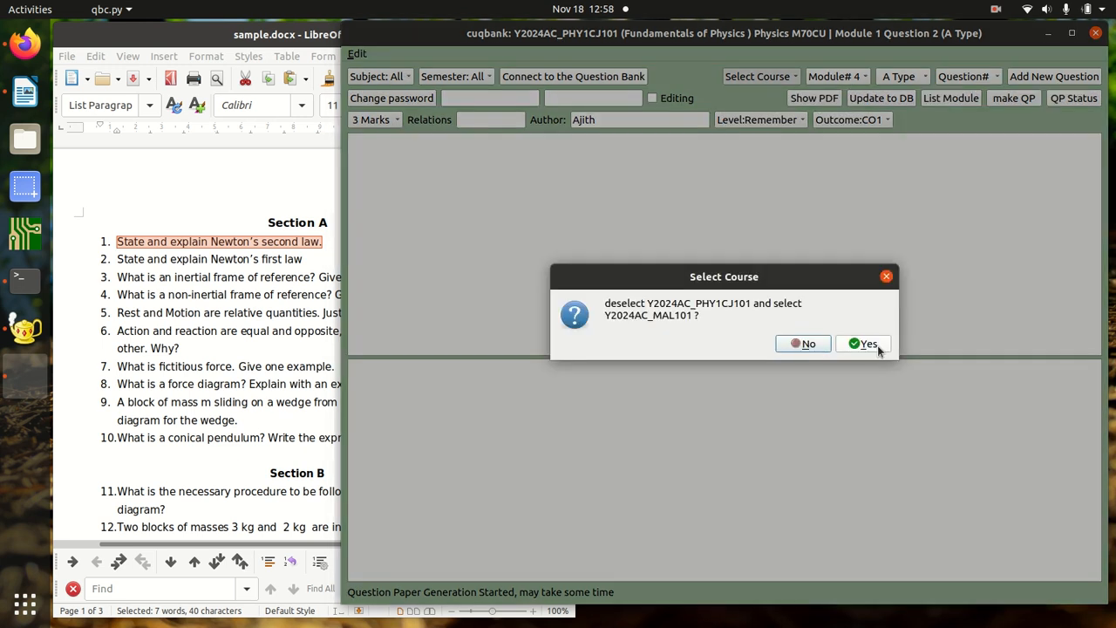
click(876, 348)
text(••)
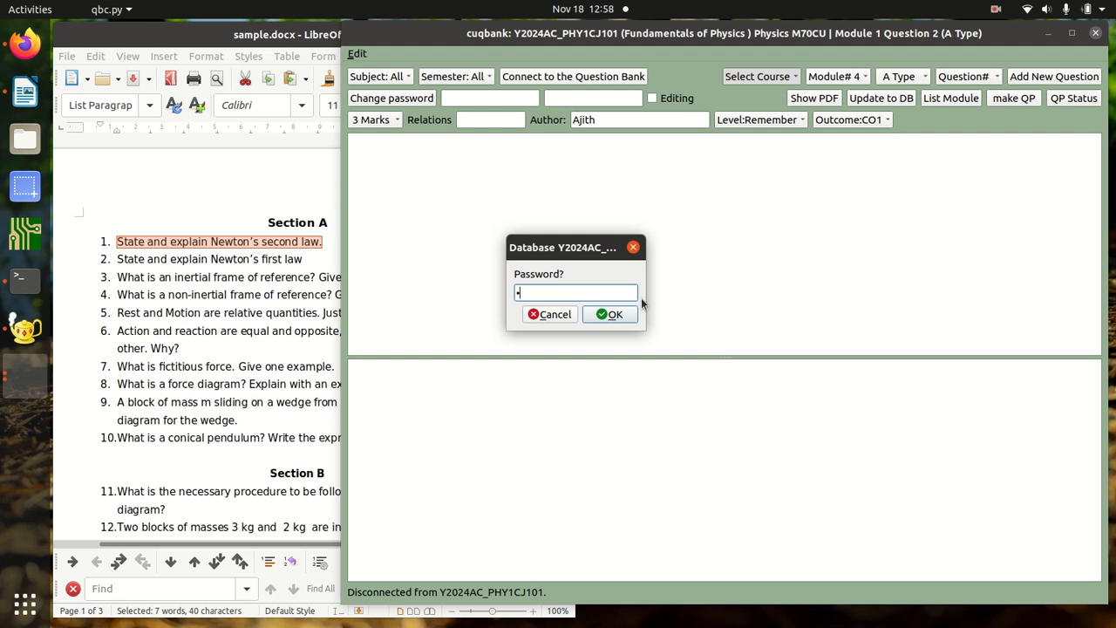
text(•••••)
key(Return)
- Select module 1 and question type A, and load question 1 for editing
click(855, 82)
click(842, 92)
click(905, 79)
click(909, 93)
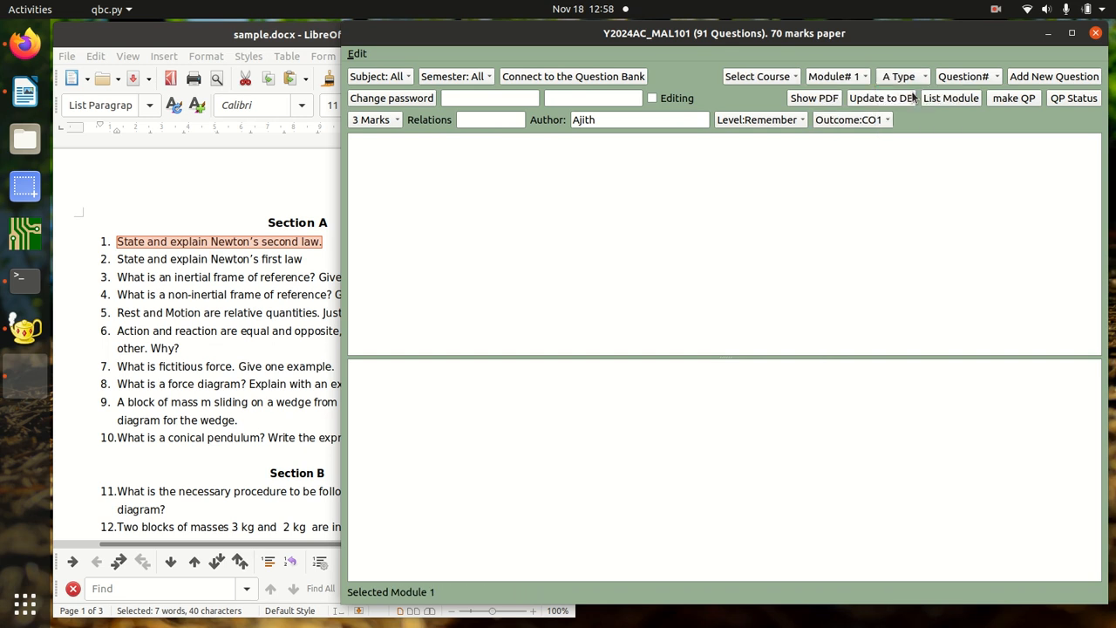
click(964, 77)
click(959, 93)
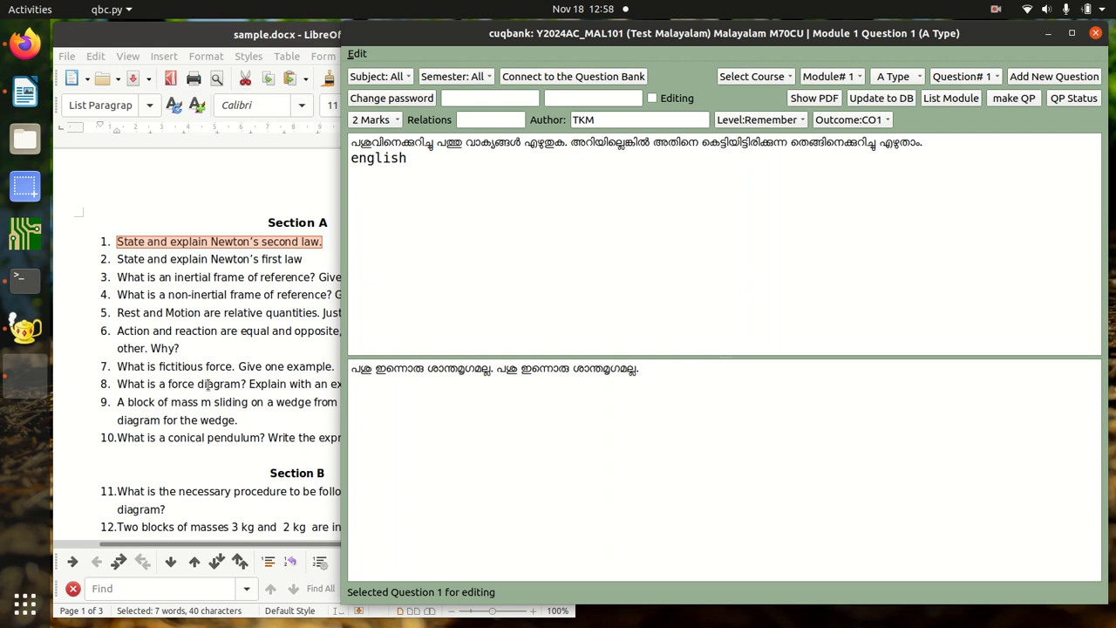
- Go to the Malayalam questions on page 2 of sample.docx and clear question 1's existing text in the question bank client
click(210, 384)
scroll(241, 399, down, 15)
scroll(243, 405, down, 10)
click(705, 258)
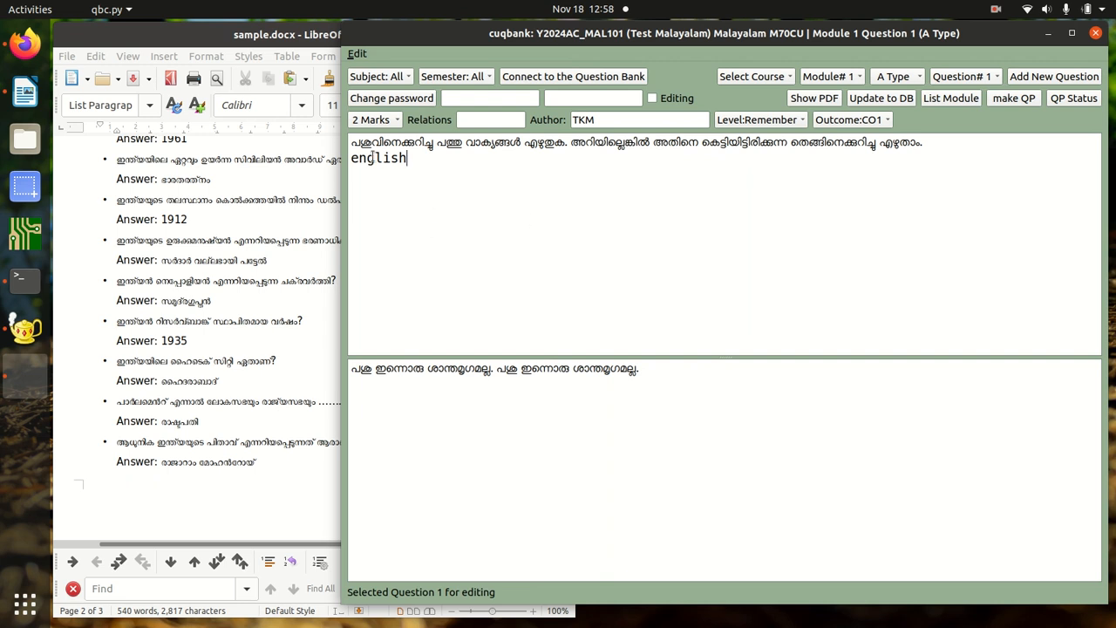
key(ctrl+a)
key(BackSpace)
scroll(275, 197, up, 1)
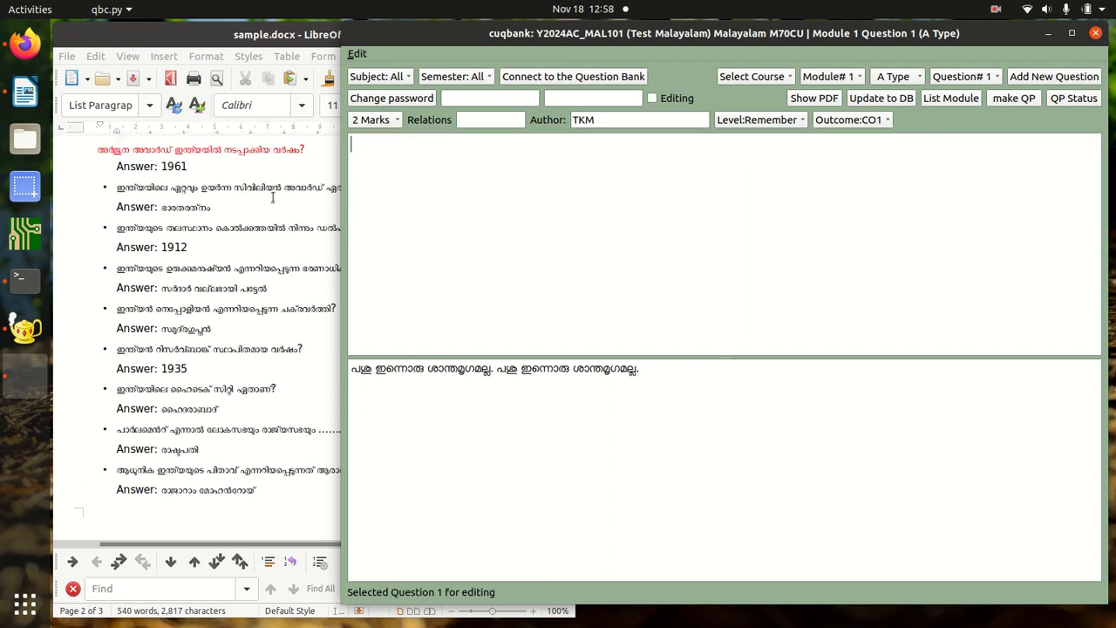
- Copy "ഇന്ത്യയിലെ ഏറ്റവും ഉയർന്ന സിവിലിയൻ അവാർഡ് ഏതാണ്?" from sample.docx into the text of question 1
click(274, 214)
drag(415, 183, 118, 183)
right_click(159, 185)
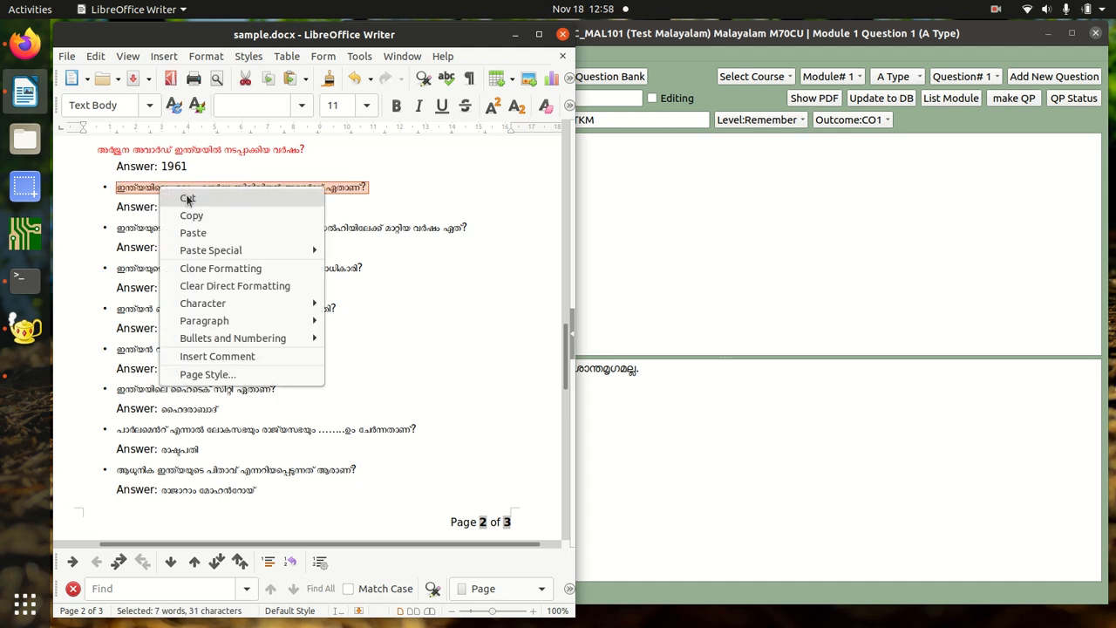
click(206, 216)
right_click(607, 243)
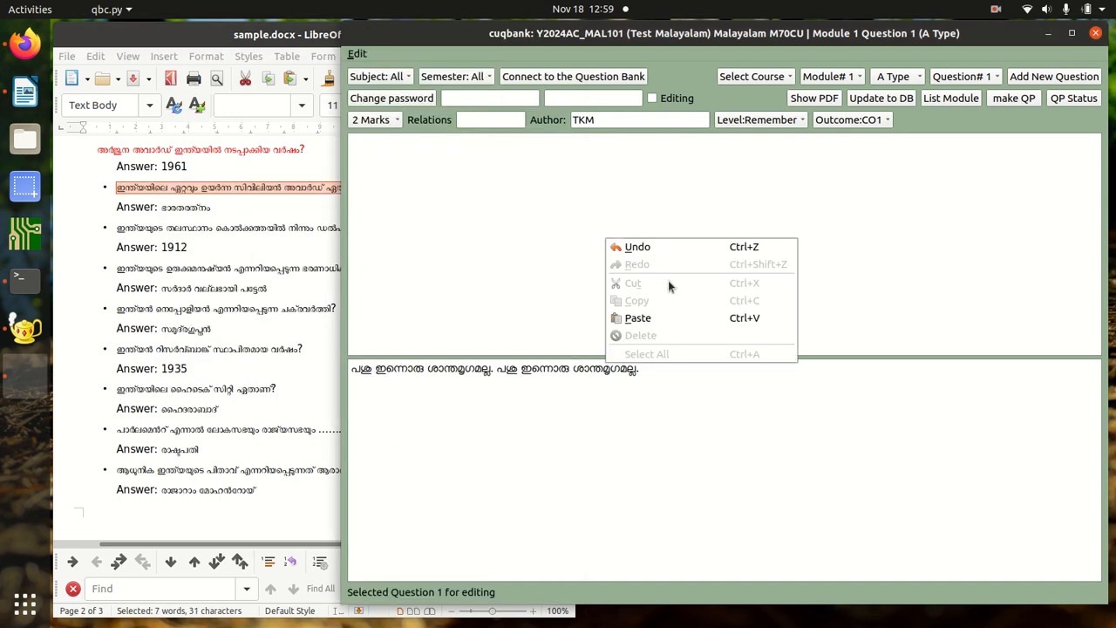
click(664, 316)
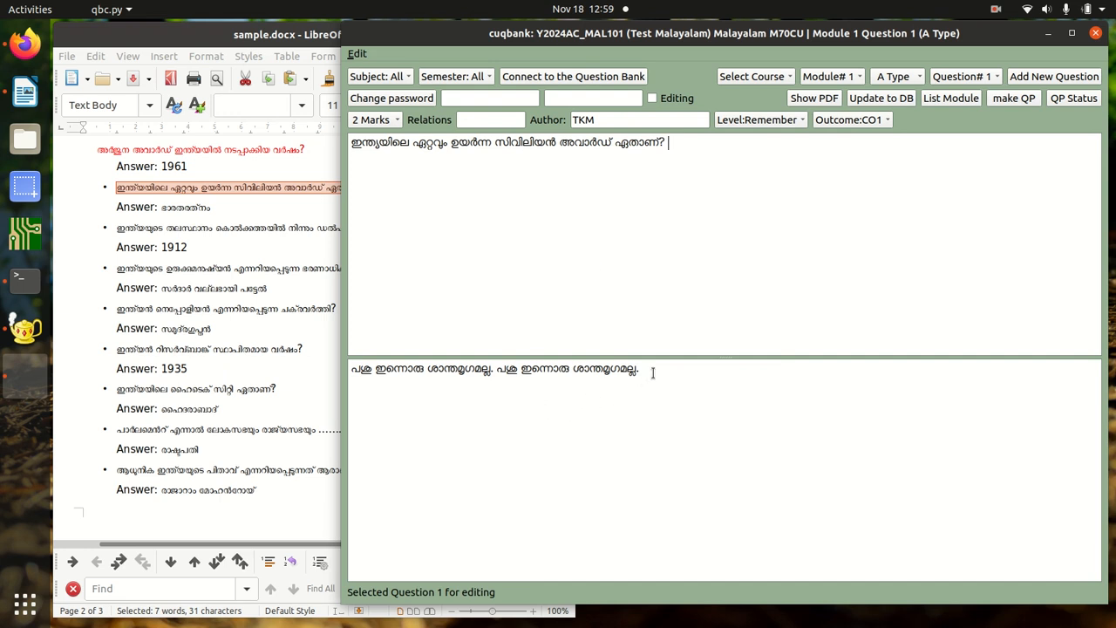
- Replace question 1's existing hint with the answer "ഭാരതരത്നം" copied from sample.docx
drag(652, 373, 229, 370)
key(BackSpace)
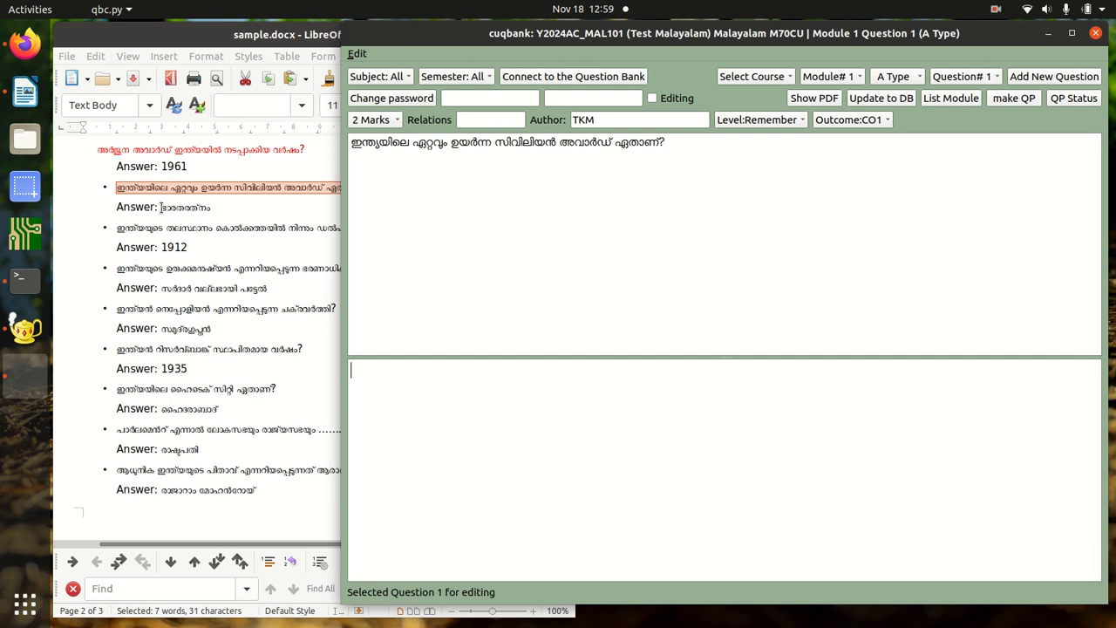
drag(162, 206, 208, 206)
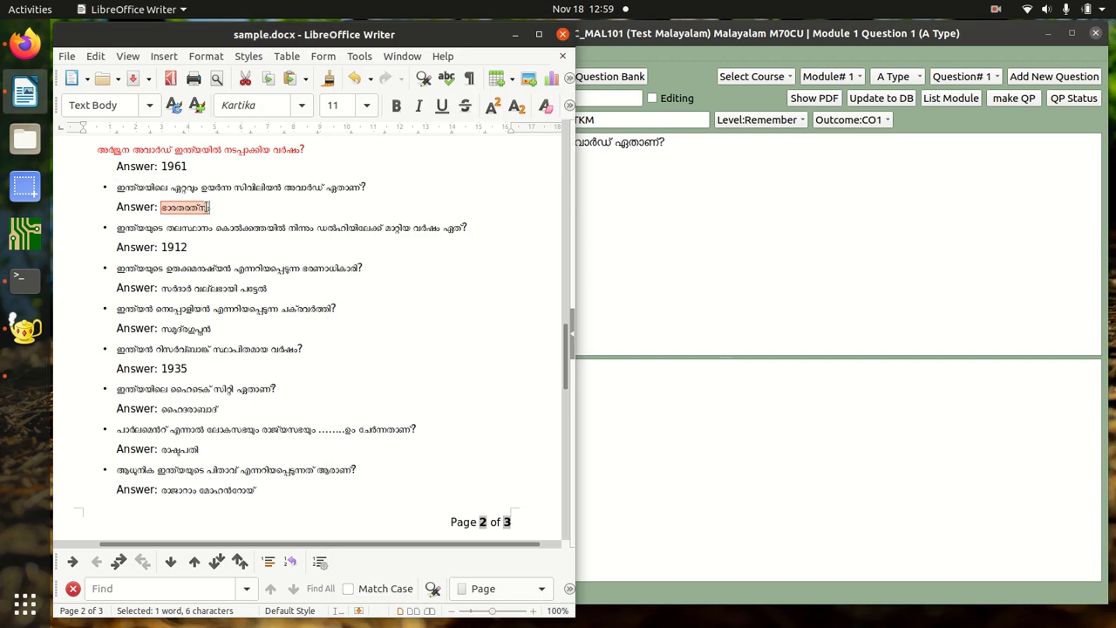
click(718, 437)
key(ctrl+v)
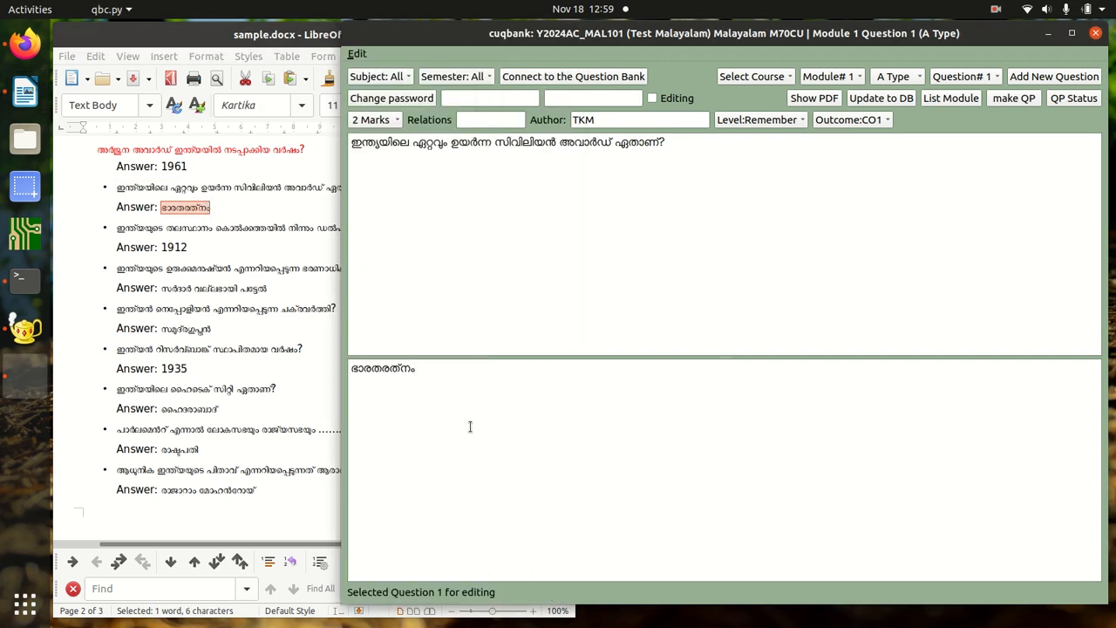
- Preview question 1 as a PDF, check the Module 1 question list, and close both documents
click(813, 98)
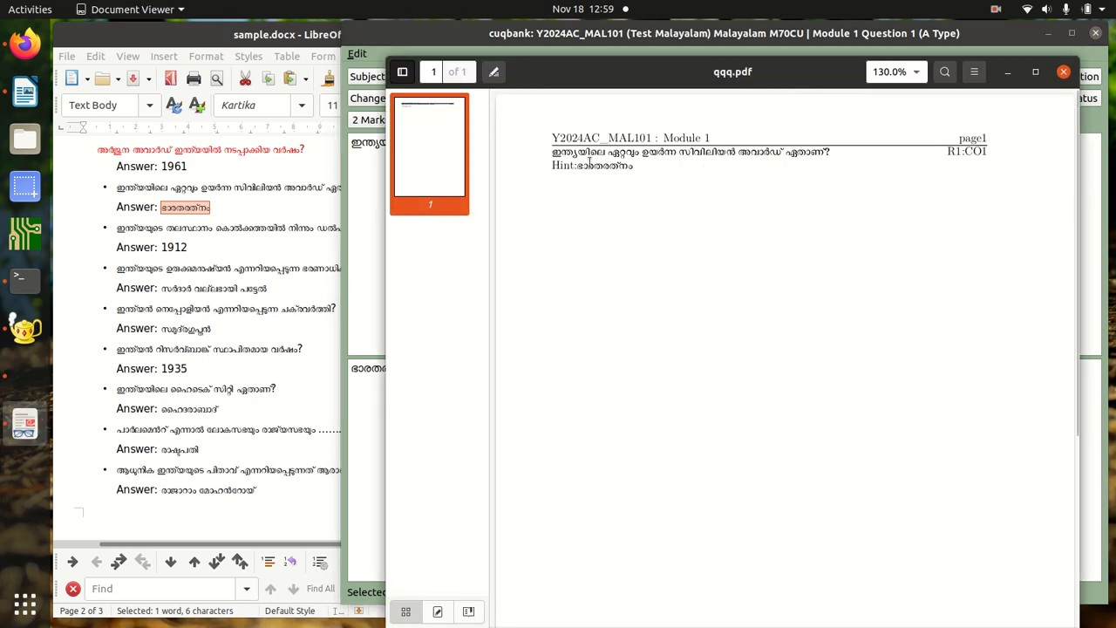
click(1064, 72)
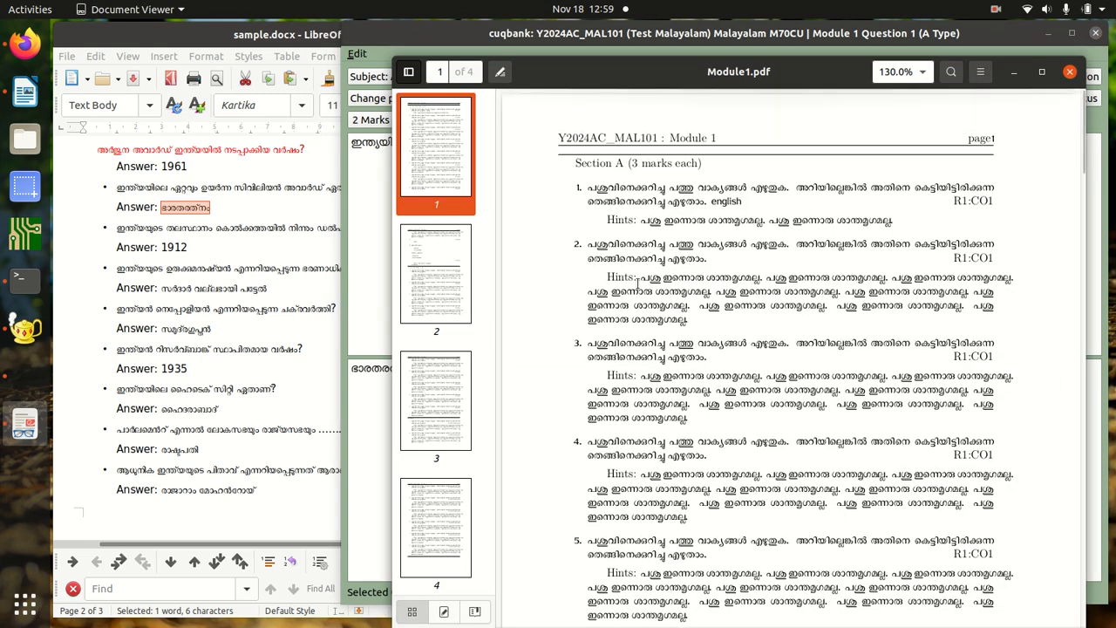
drag(643, 75, 603, 220)
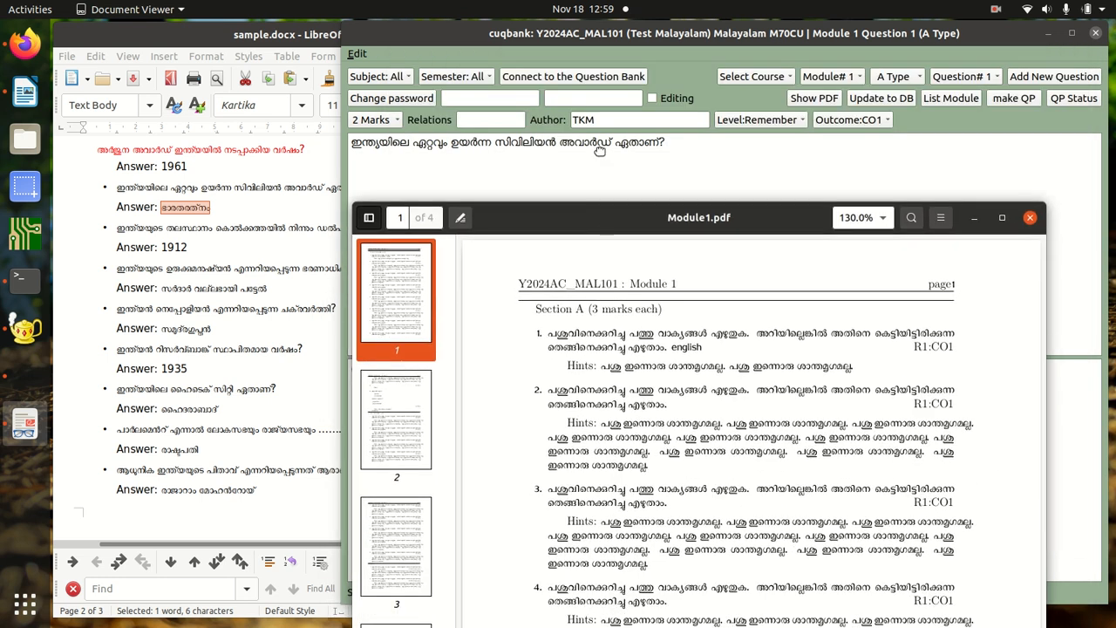
drag(599, 162, 602, 157)
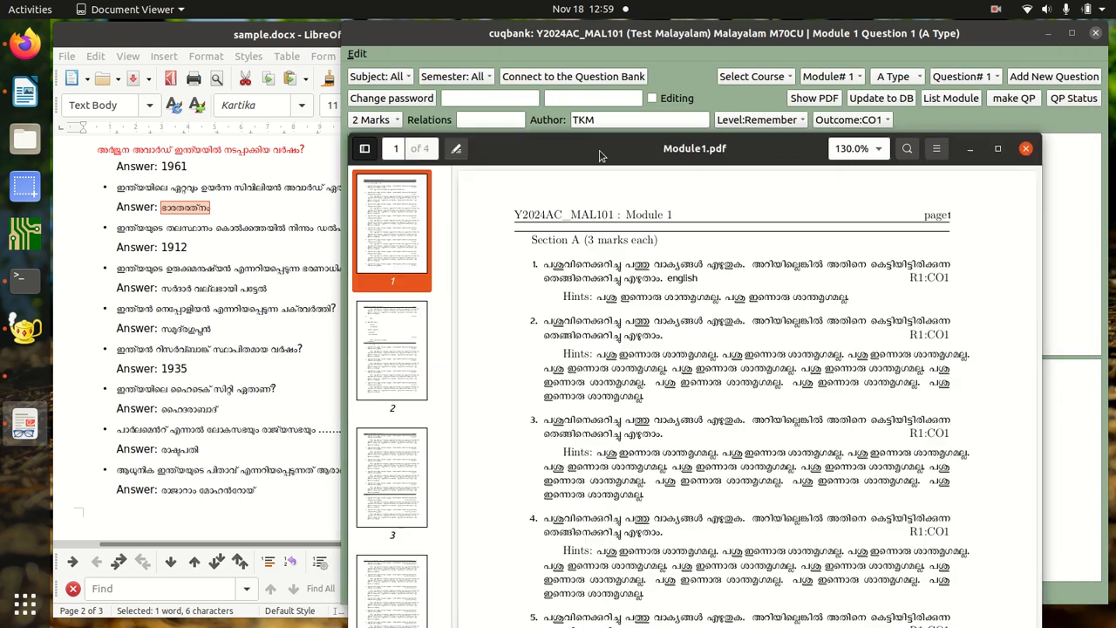
click(1025, 148)
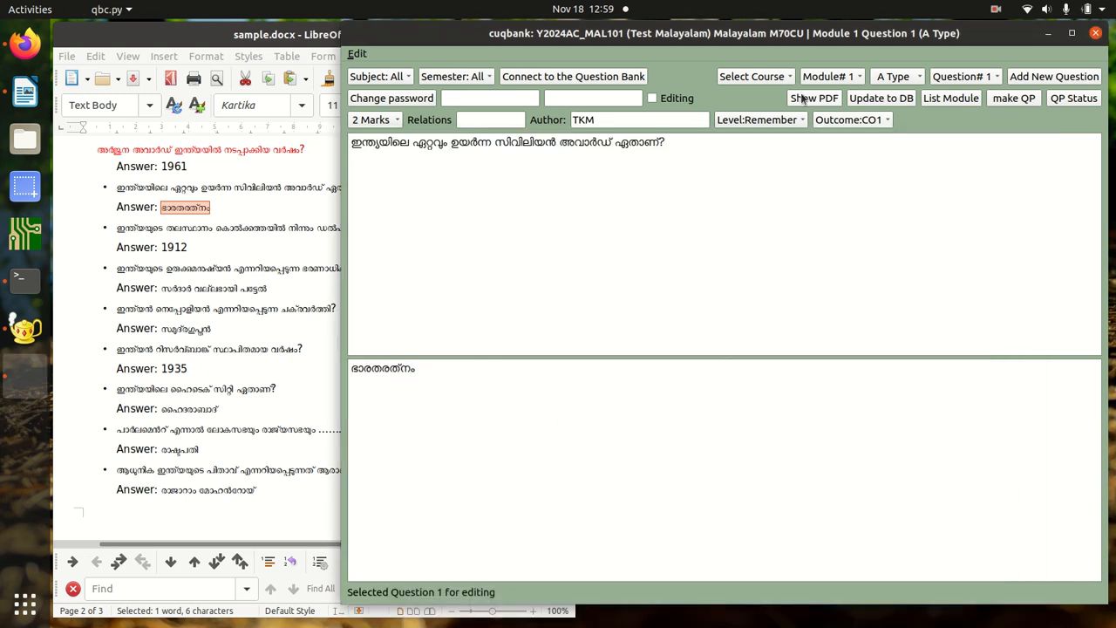
- Save the edited question 1 to the database, then check it in the Module 1 question list and close the list
click(874, 102)
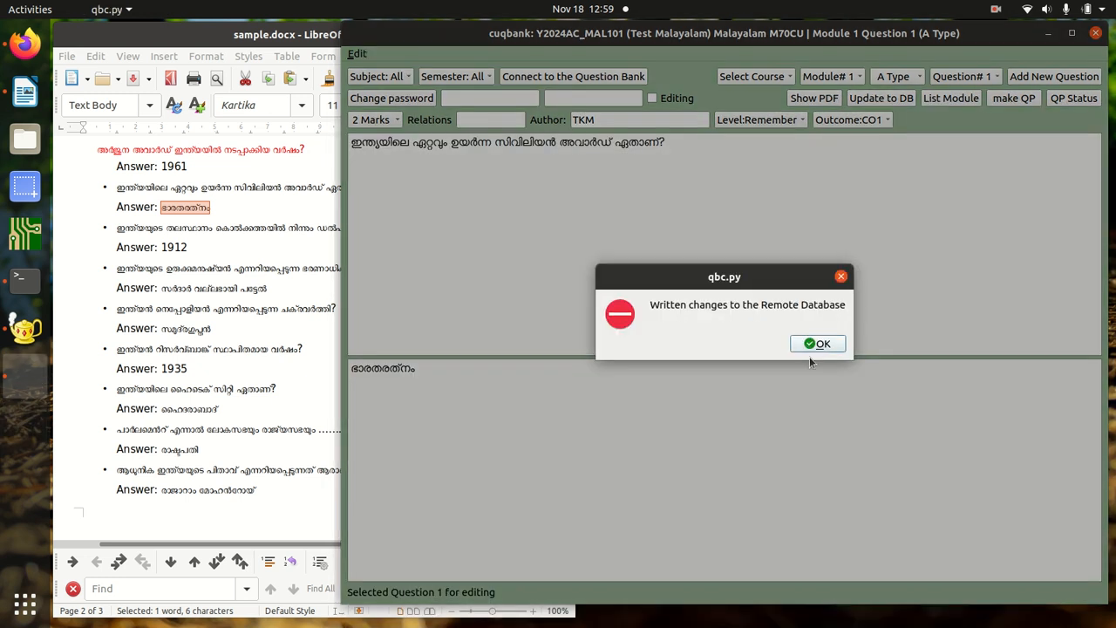
click(820, 342)
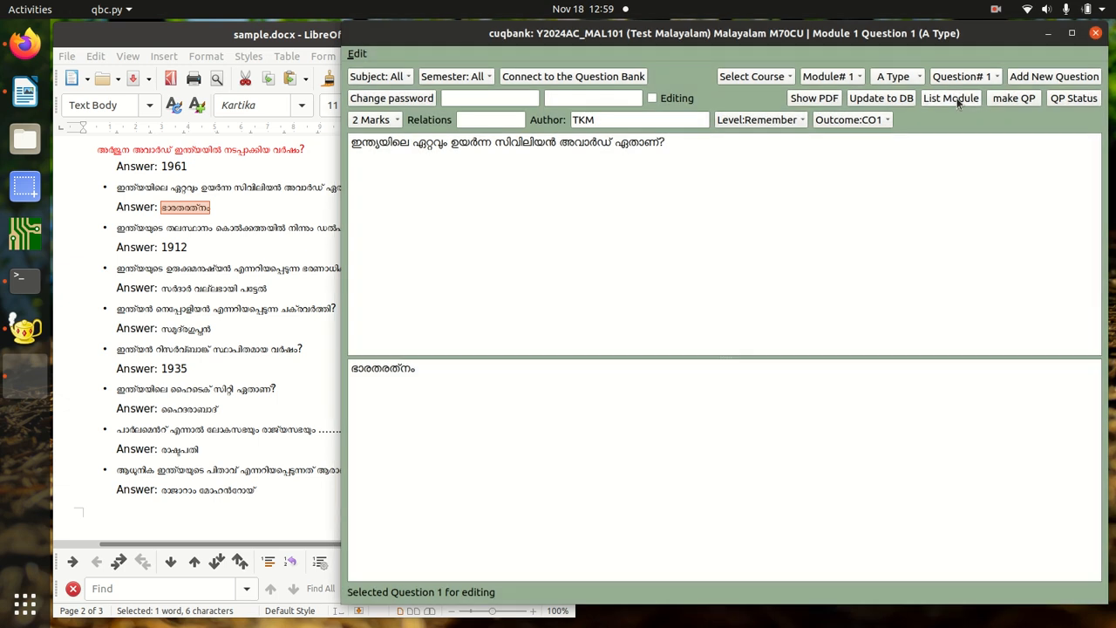
click(956, 100)
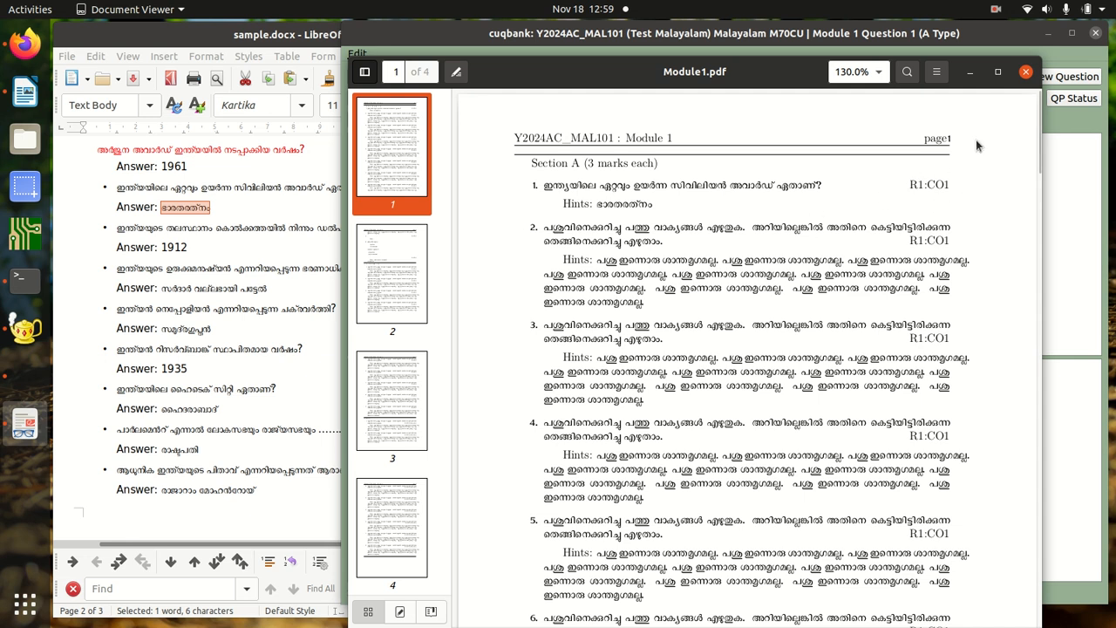
click(1025, 76)
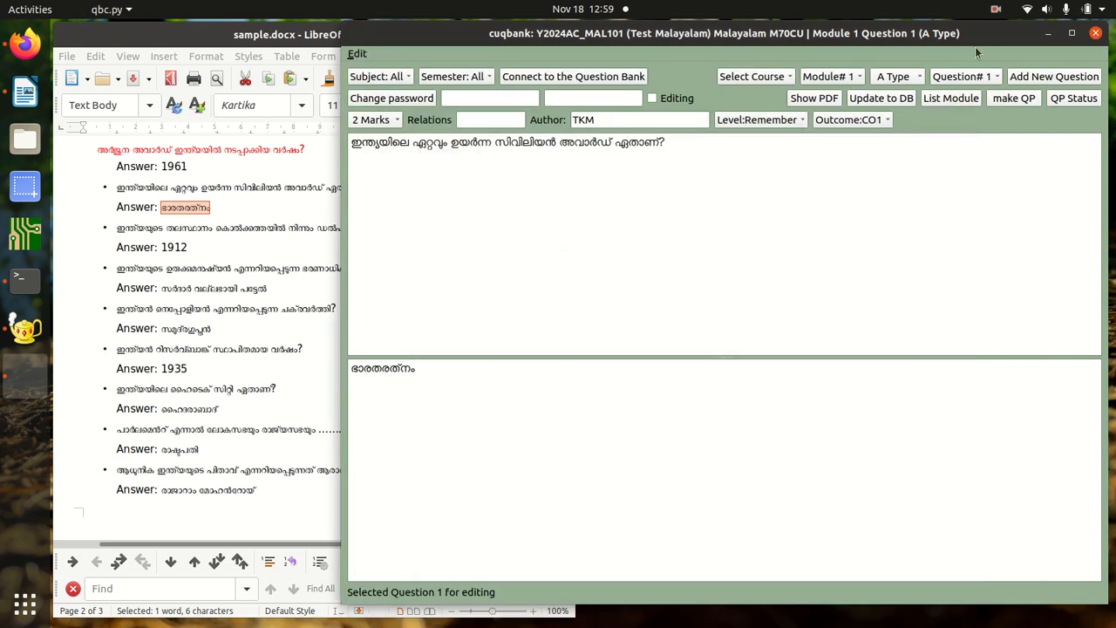